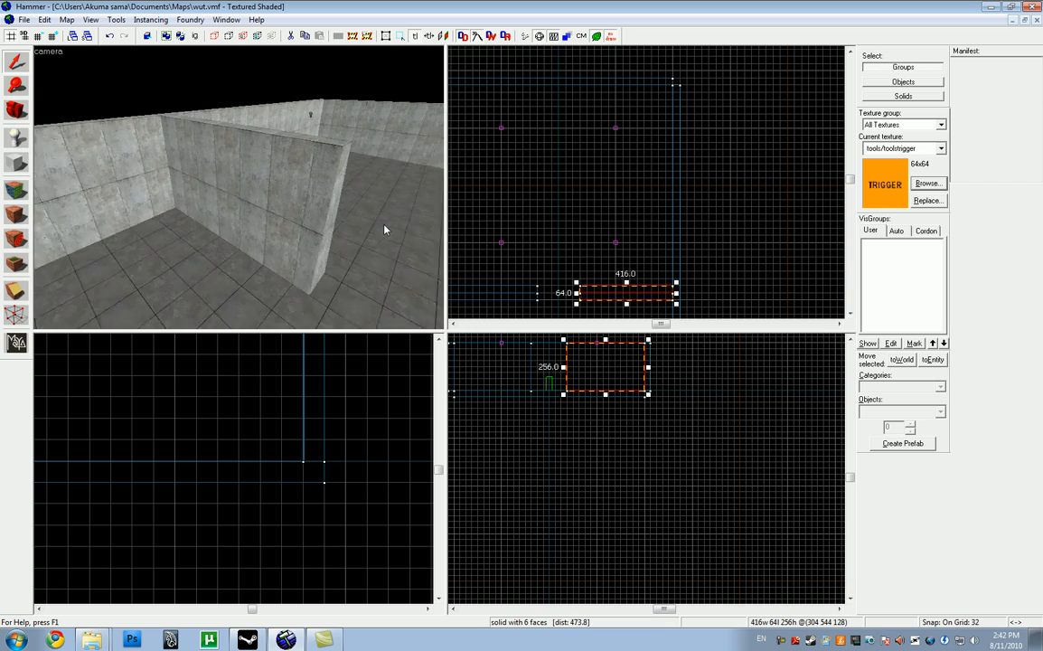
Examine the room layout in the 3D view, including the dividing walls, the player start and the lights
key(s)
key(Left)
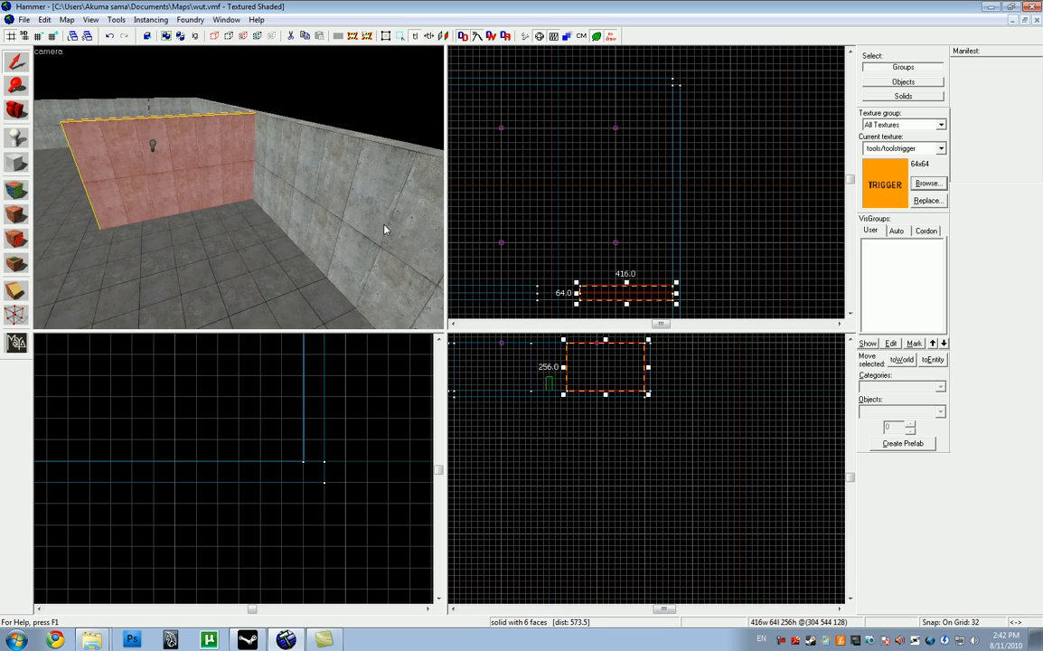
key(w)
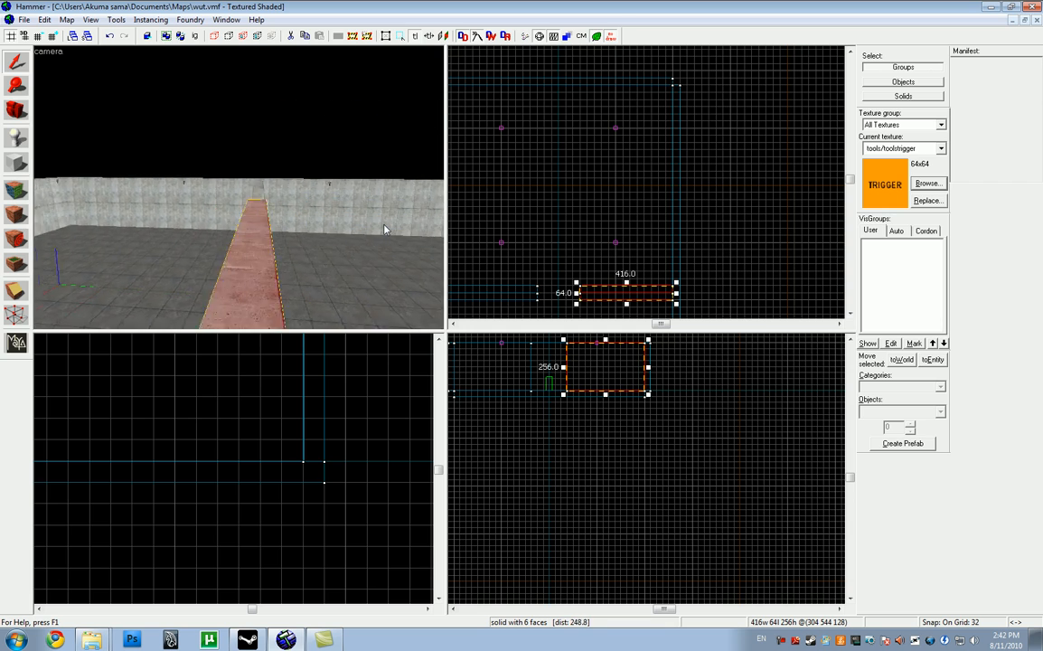
key(w)
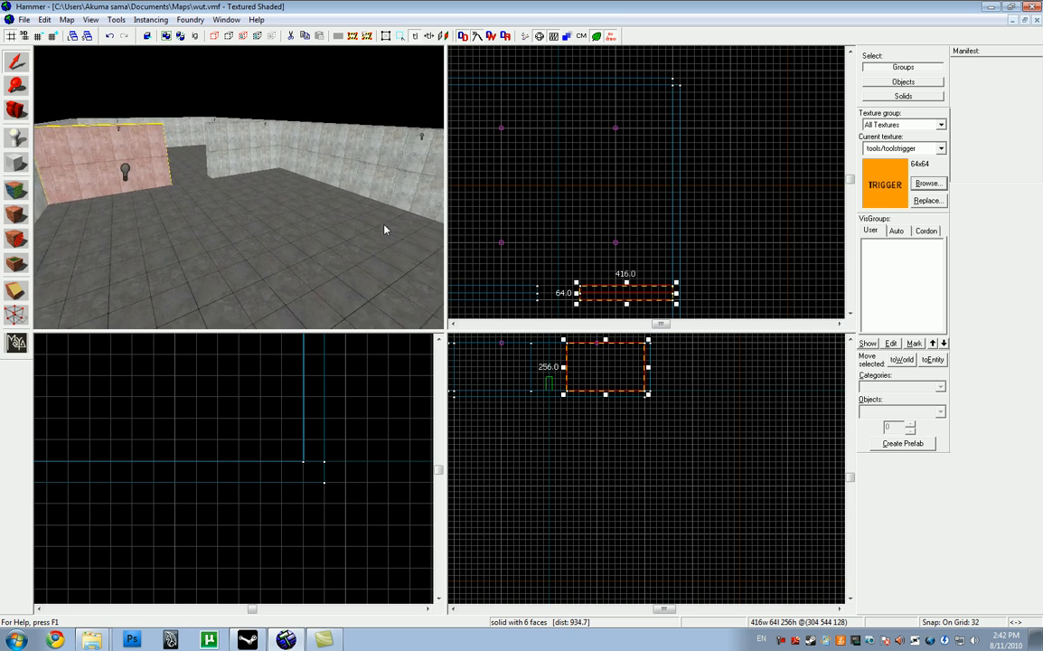
key(w)
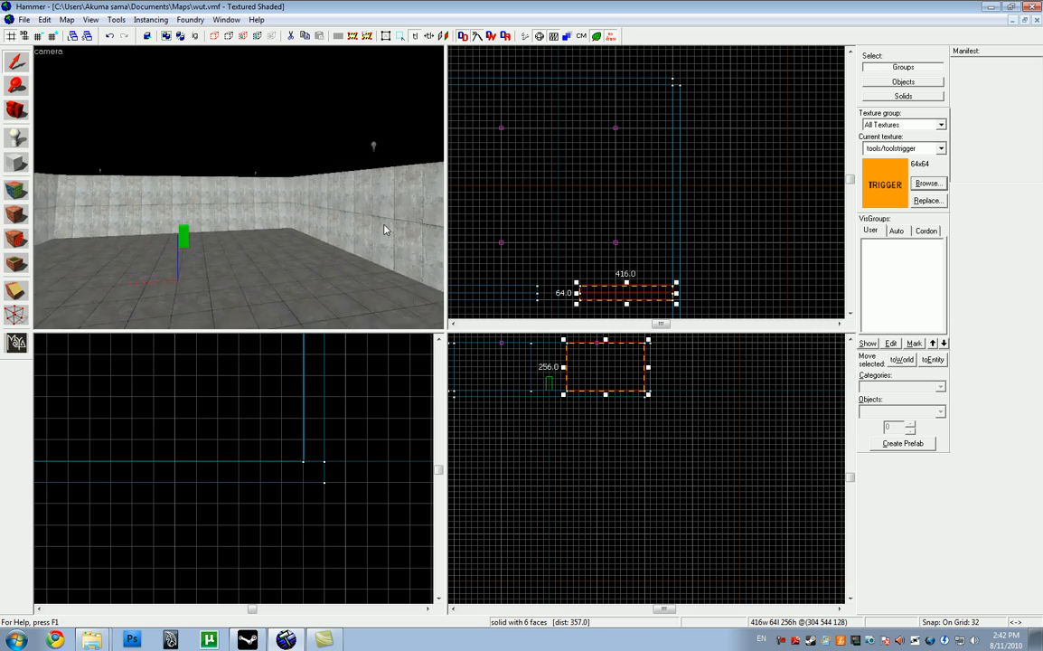
key(w)
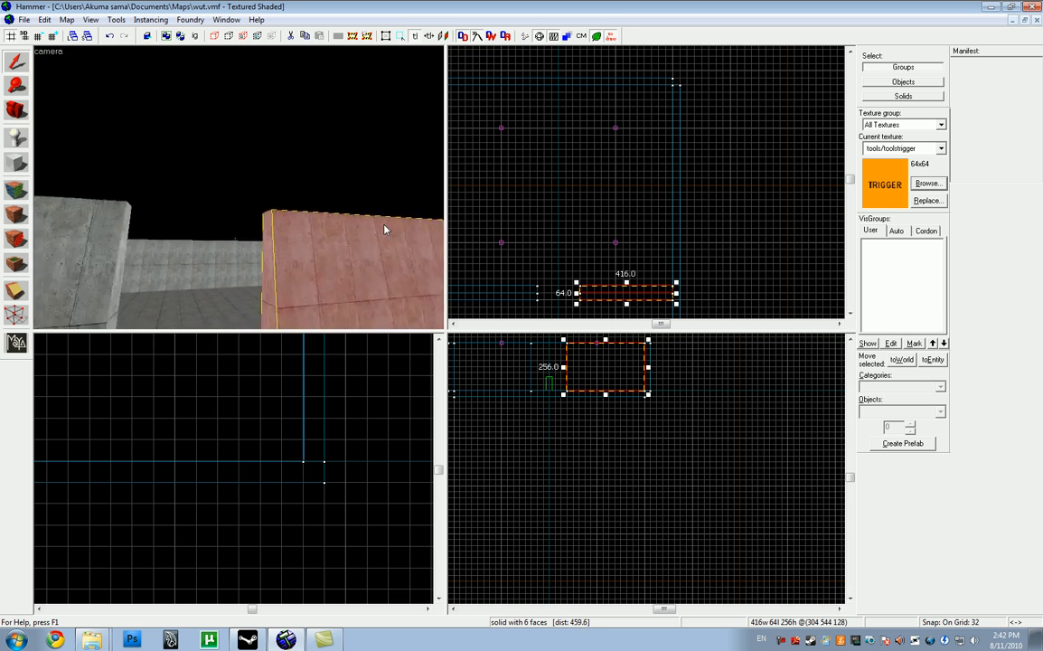
key(z)
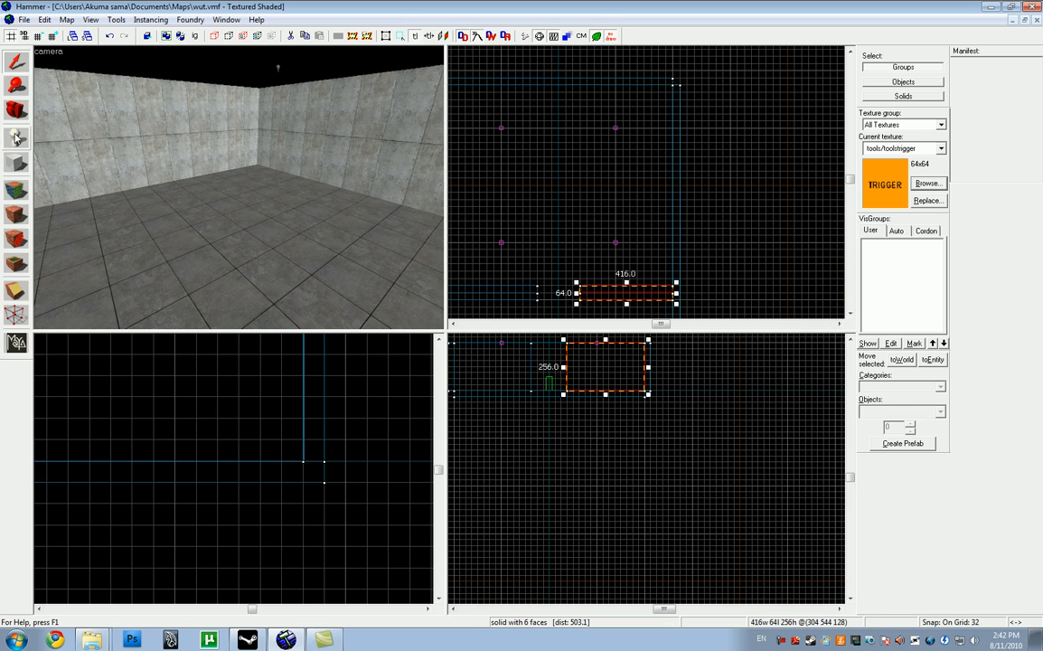
Place an asw_spawner entity on the open floor of the walled room
click(13, 138)
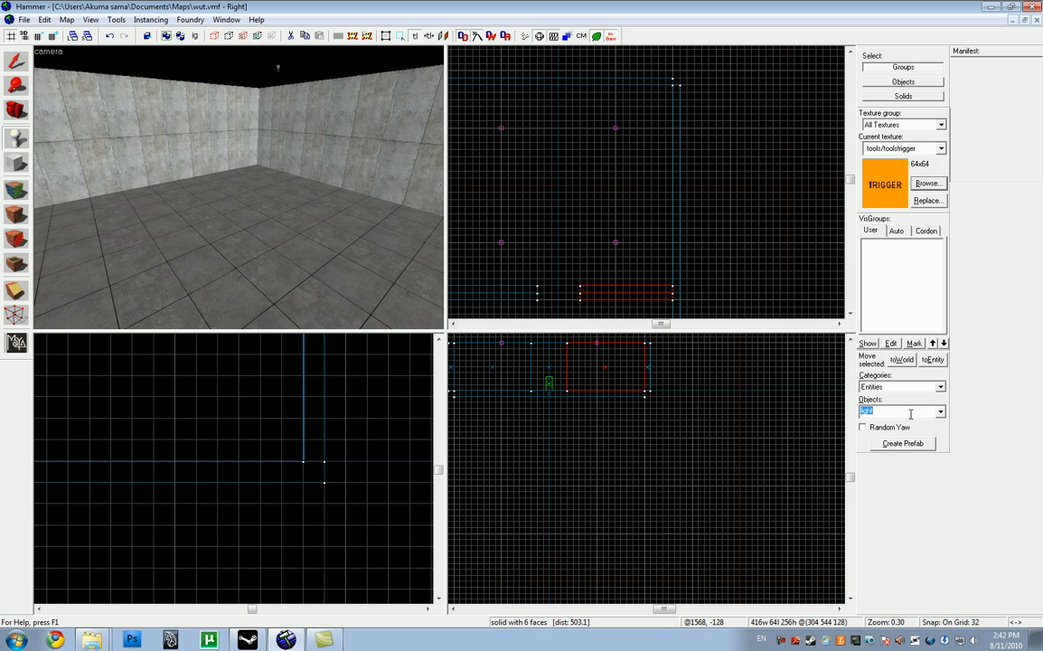
text(asw_)
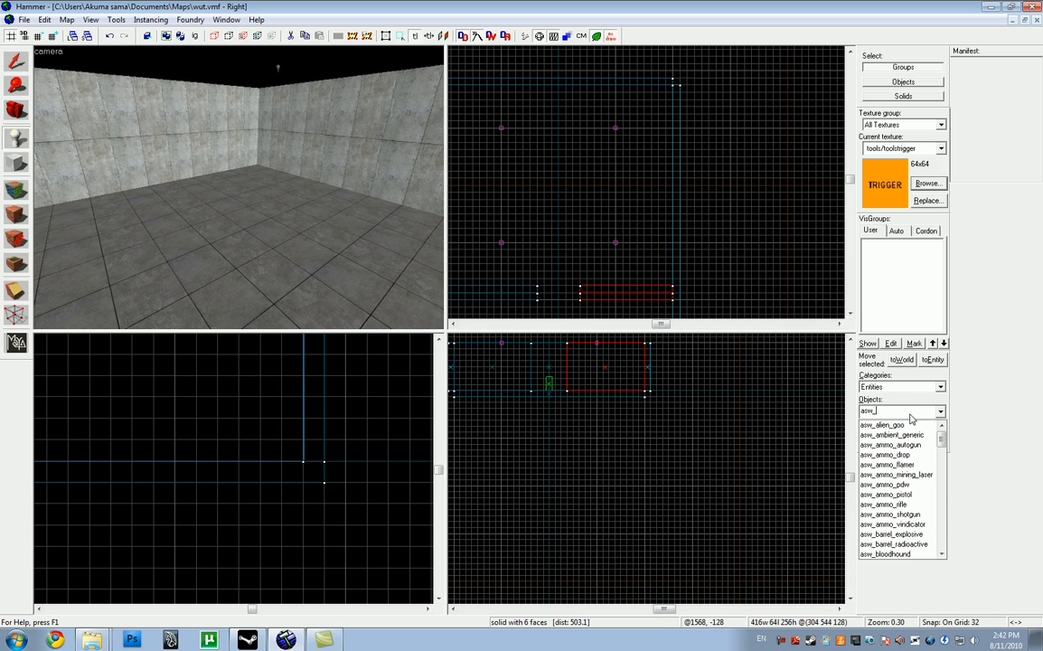
text(spaw)
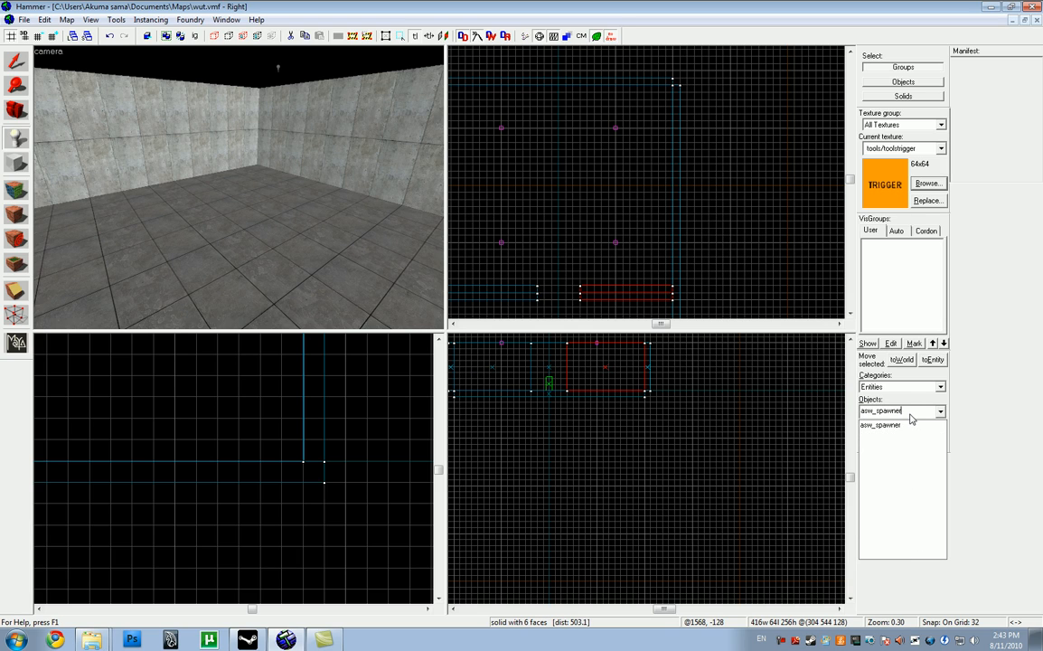
text(ner)
key(Return)
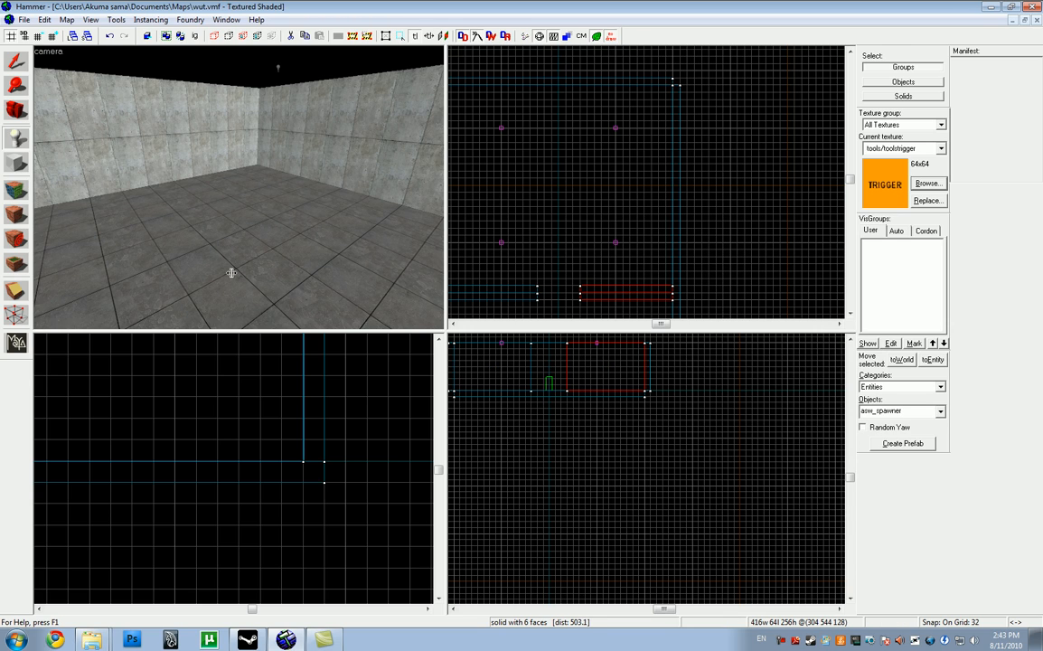
click(231, 273)
scroll(528, 183, up, 2)
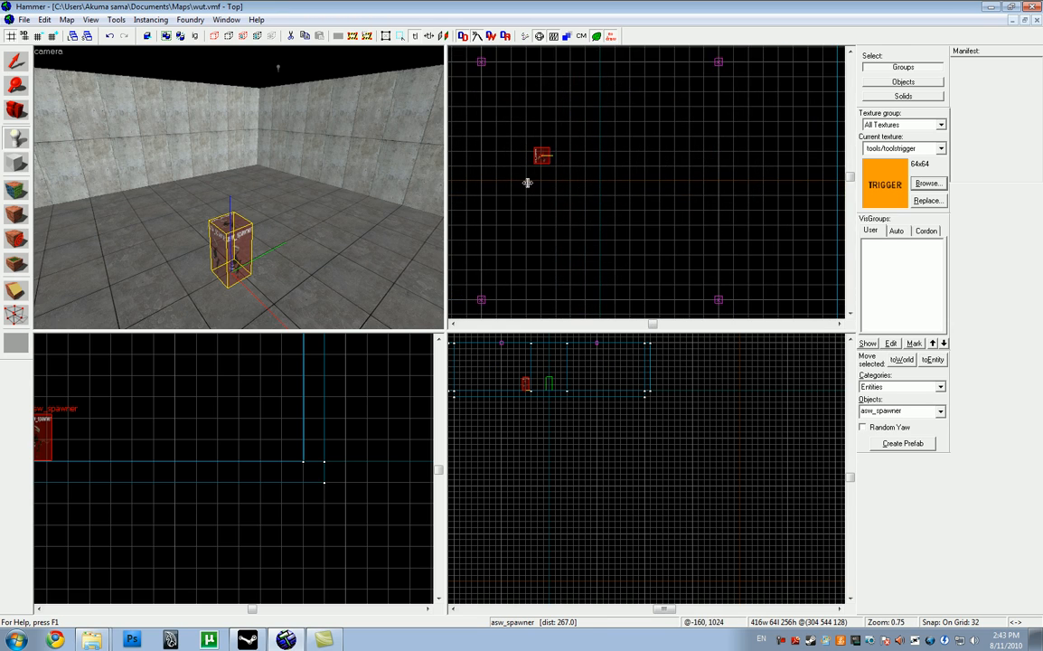
Move the spawner to -256, 896 in the top view and delete its extra copy at 256, 896
click(555, 152)
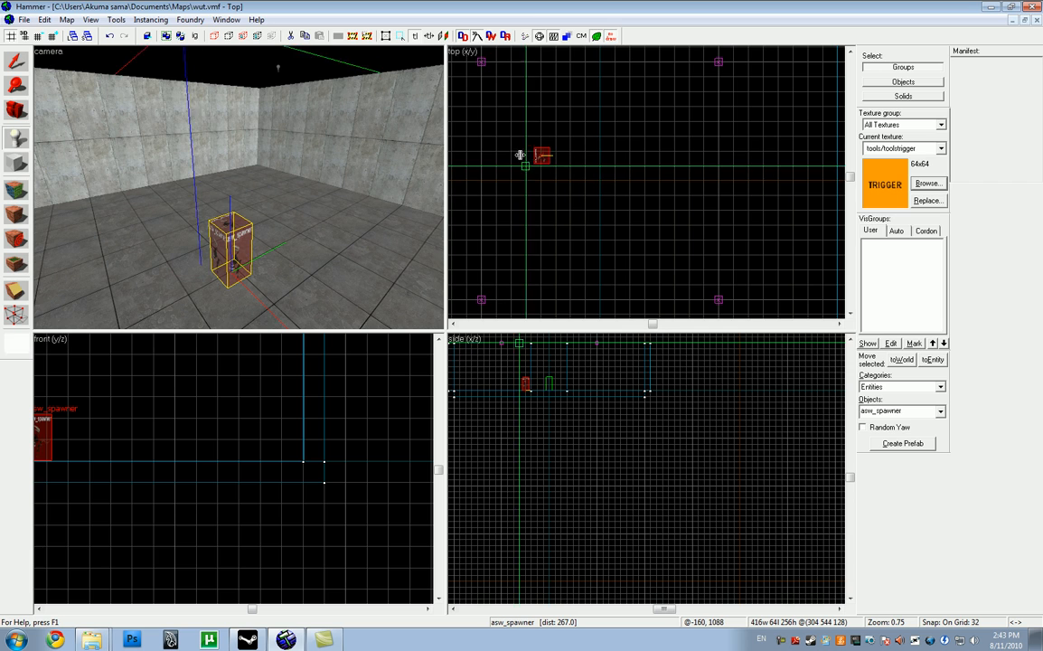
click(15, 60)
scroll(578, 145, down, 2)
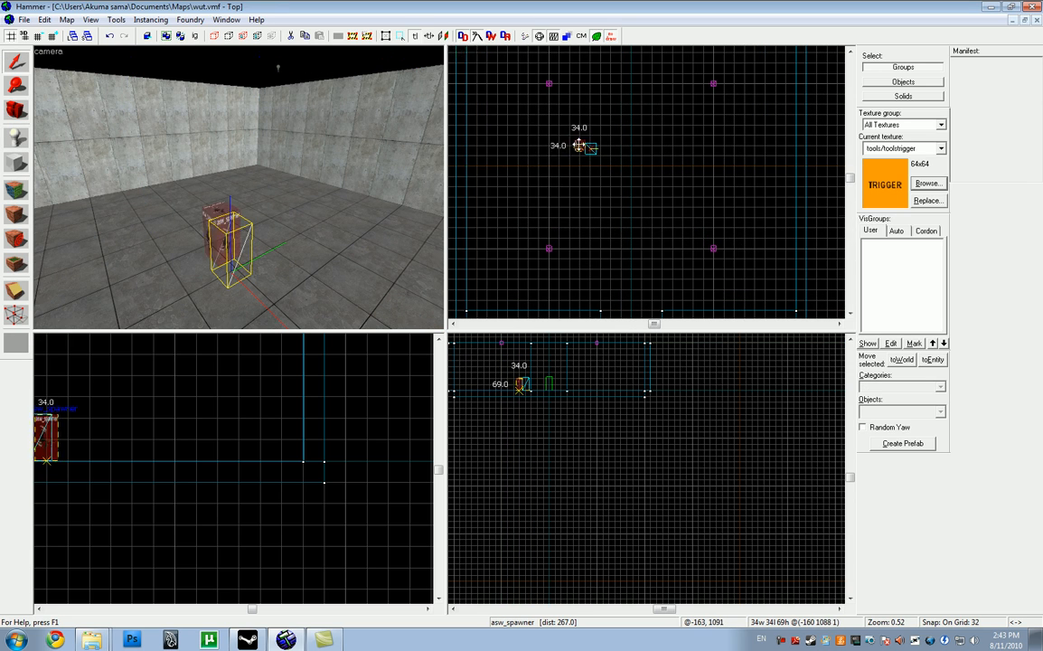
drag(579, 144, 713, 208)
scroll(368, 197, down, 5)
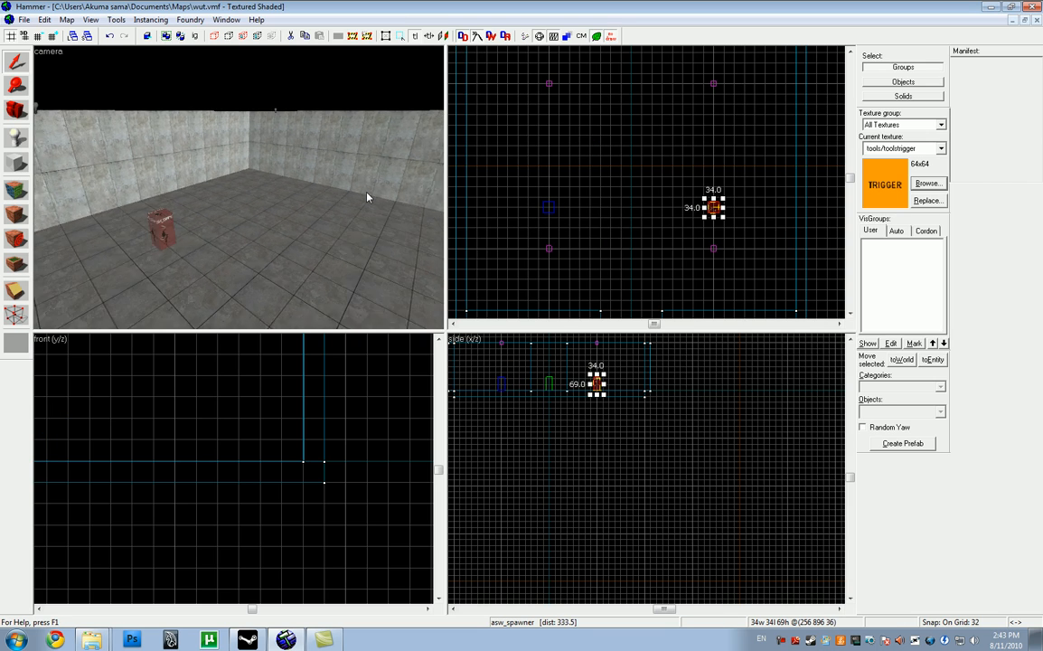
key(Delete)
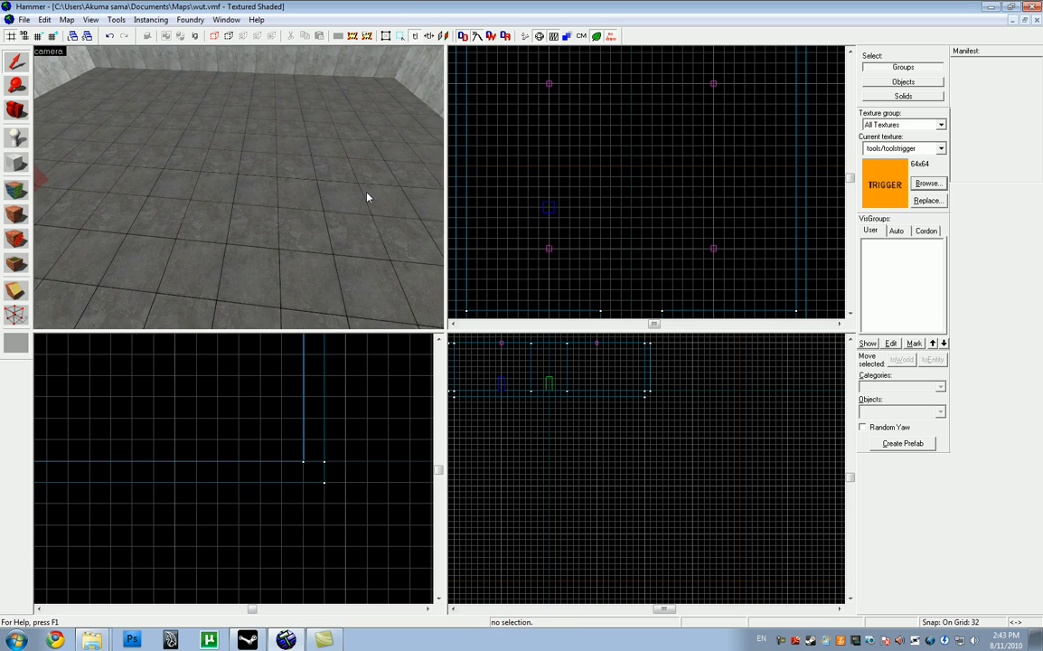
Open the remaining asw_spawner's properties, name it "spawner" and apply the change
key(z)
double_click(157, 154)
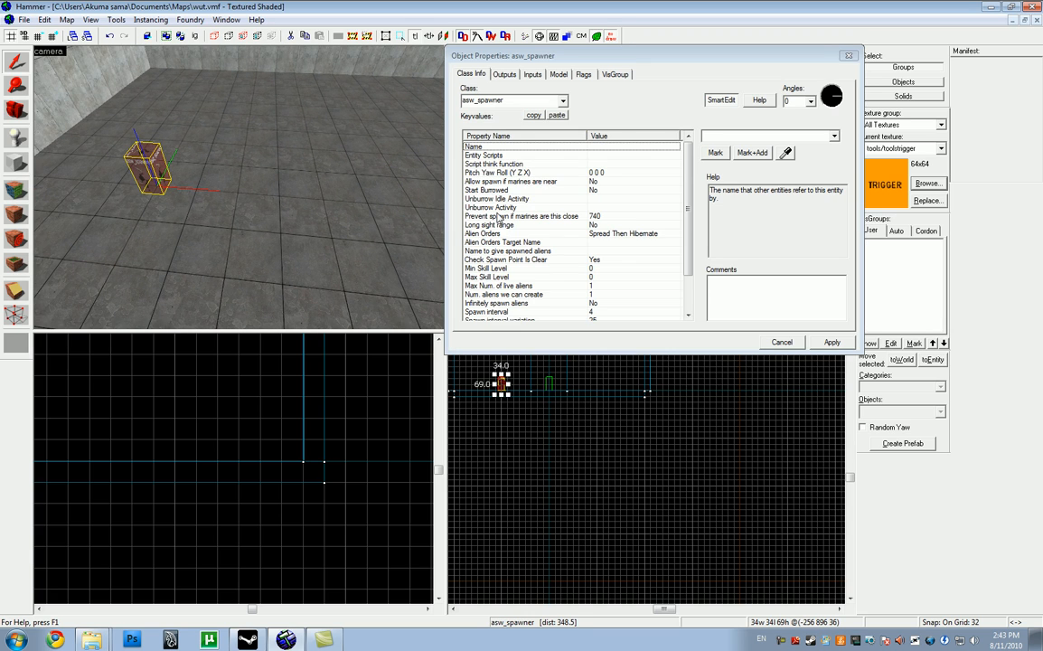
key(w)
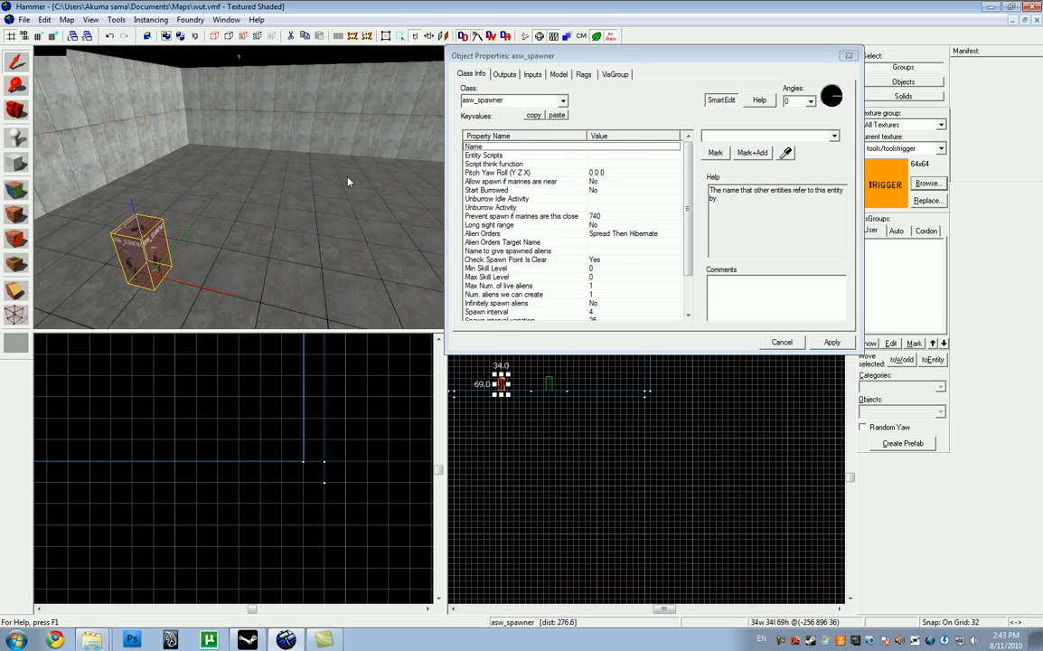
key(s)
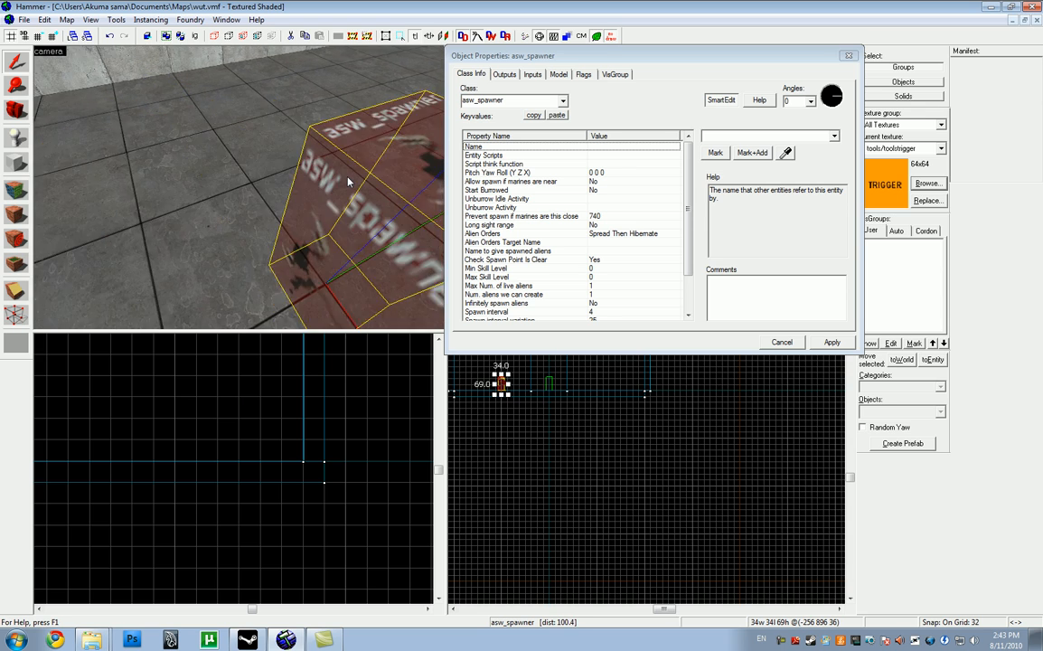
key(a)
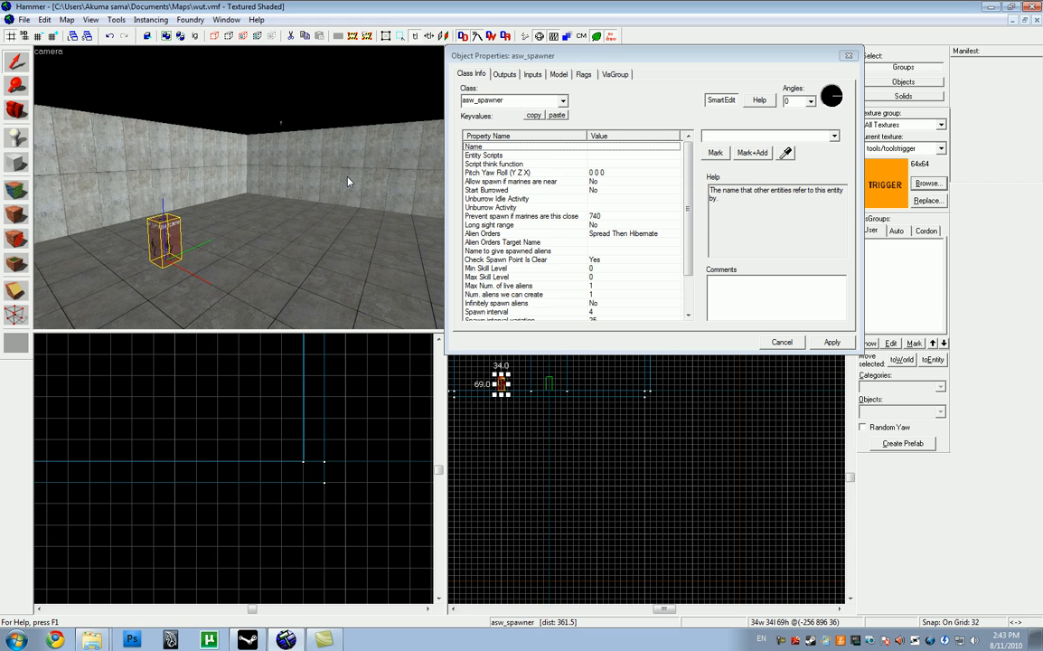
key(z)
key(w)
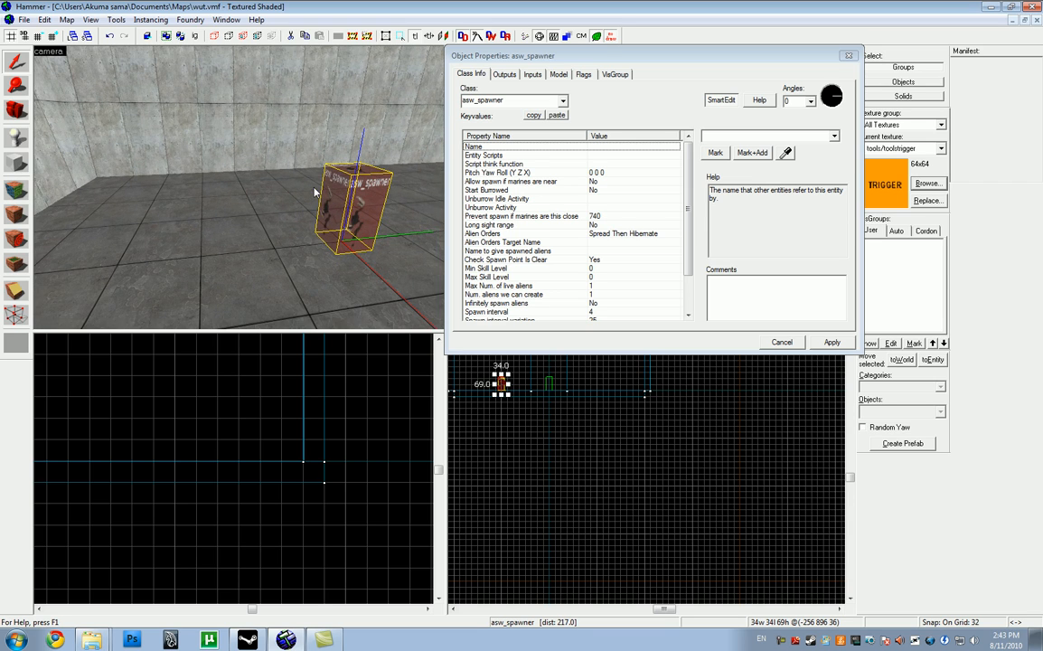
mouse_move(689, 213)
mouse_down()
mouse_move(689, 237)
mouse_move(689, 210)
mouse_up()
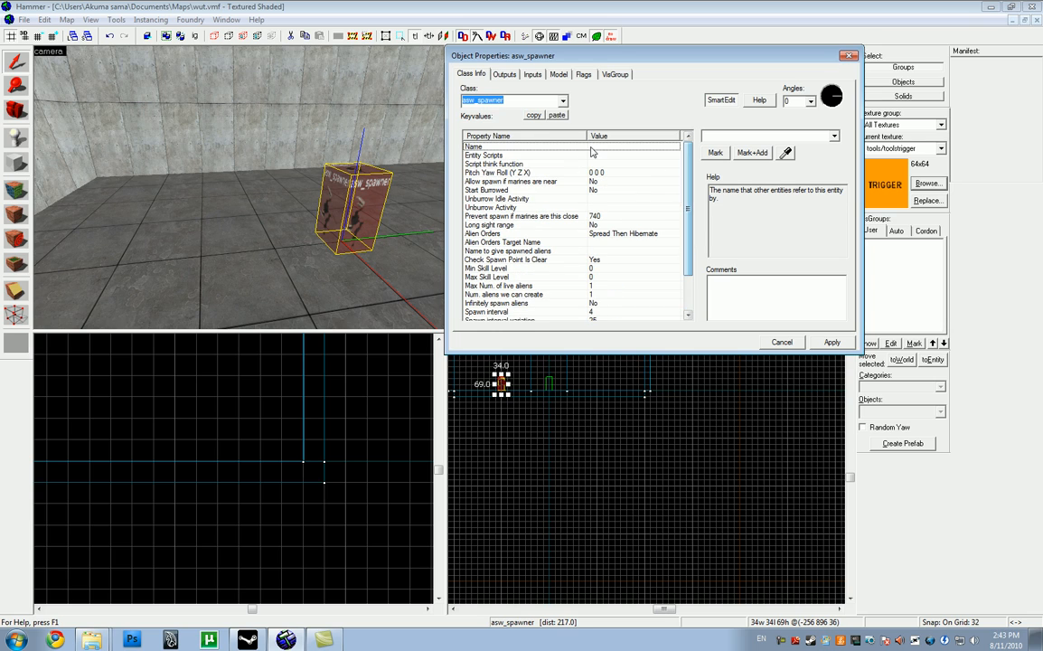
click(720, 137)
text(sp)
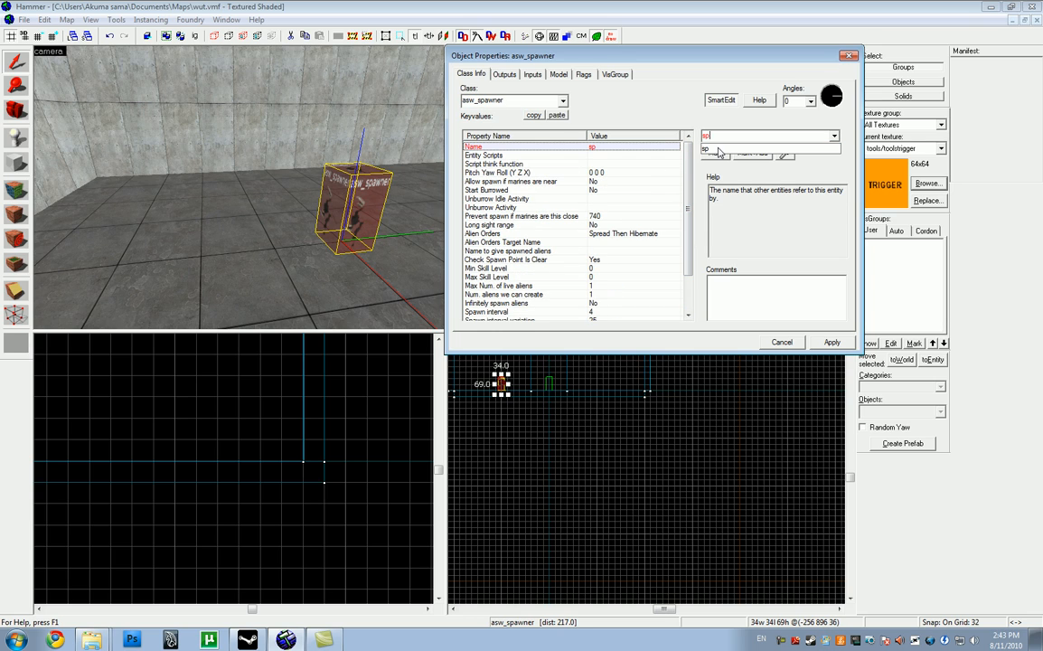
text(awner)
click(831, 342)
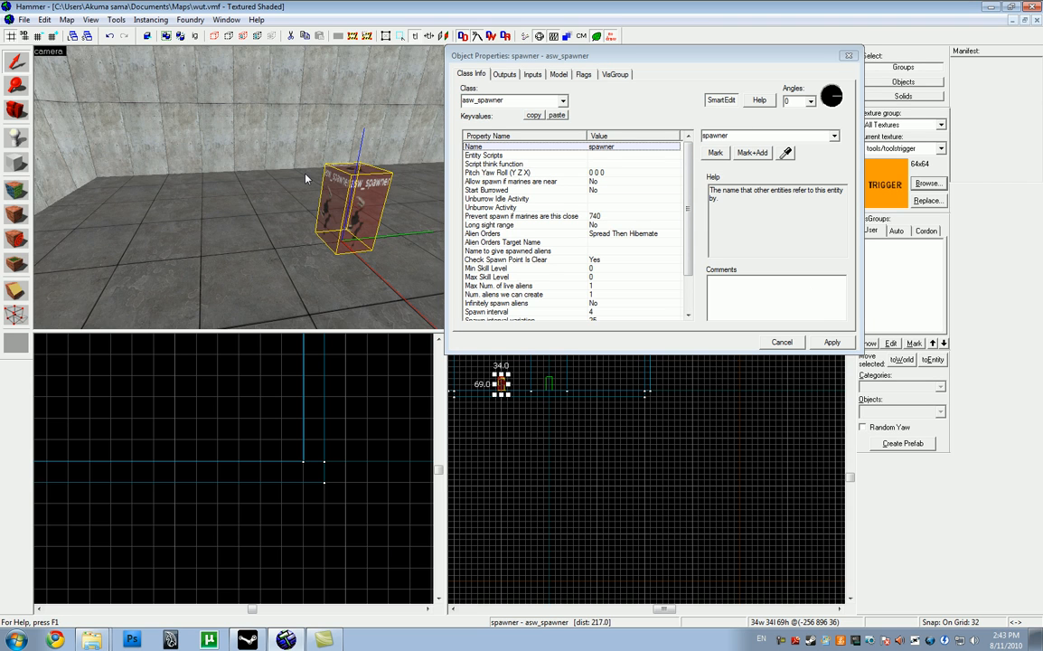
Set the spawner's "Allow spawn if marines are near" property to Yes
key(z)
key(w)
key(s)
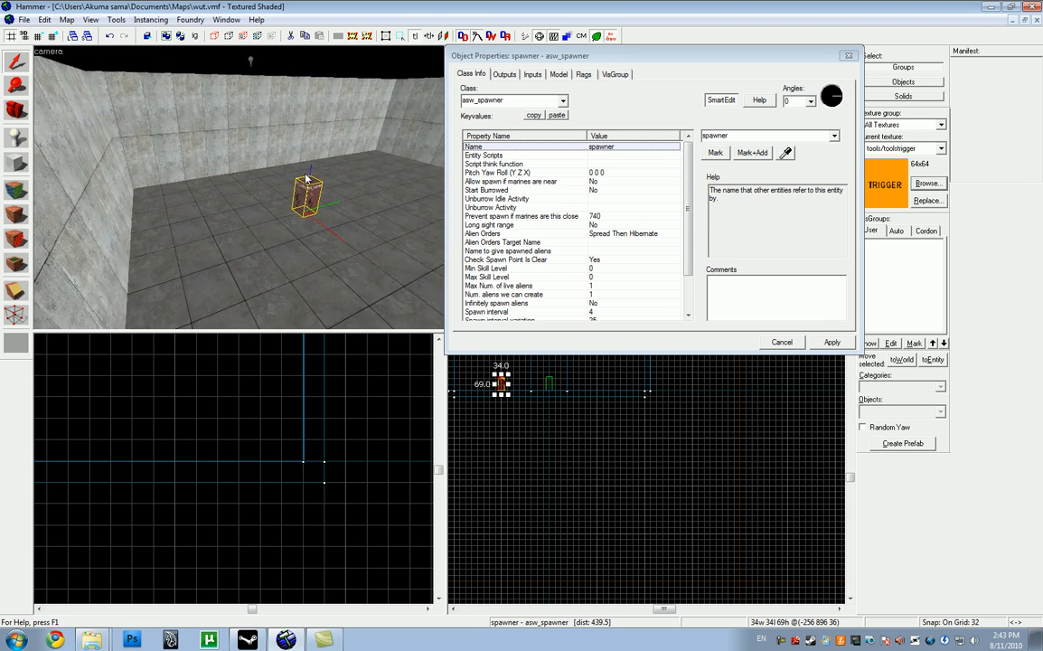
key(w)
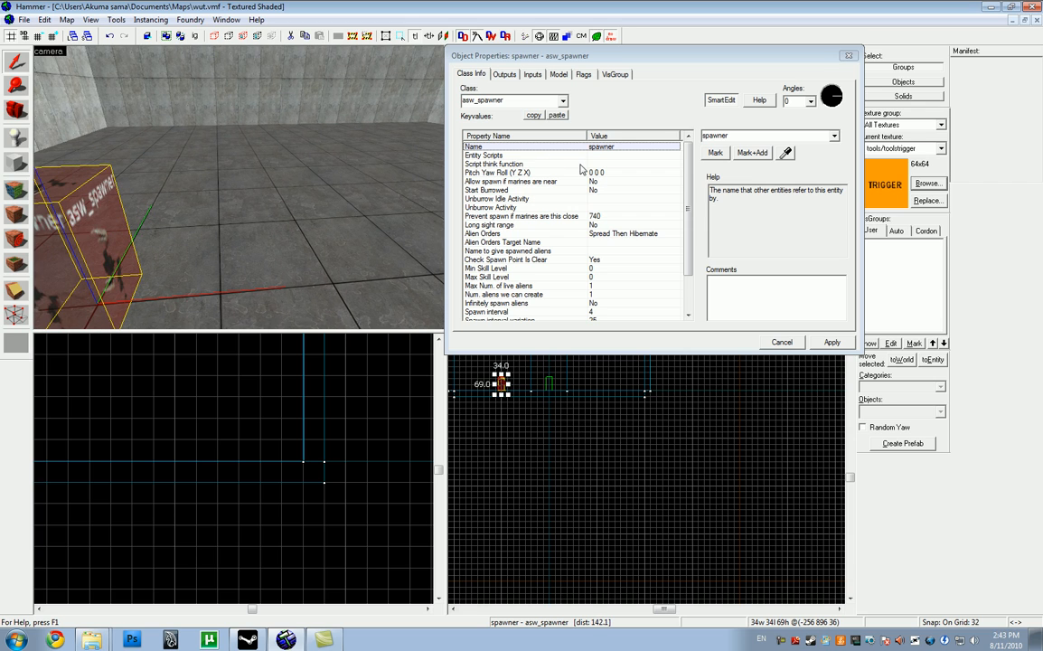
click(569, 186)
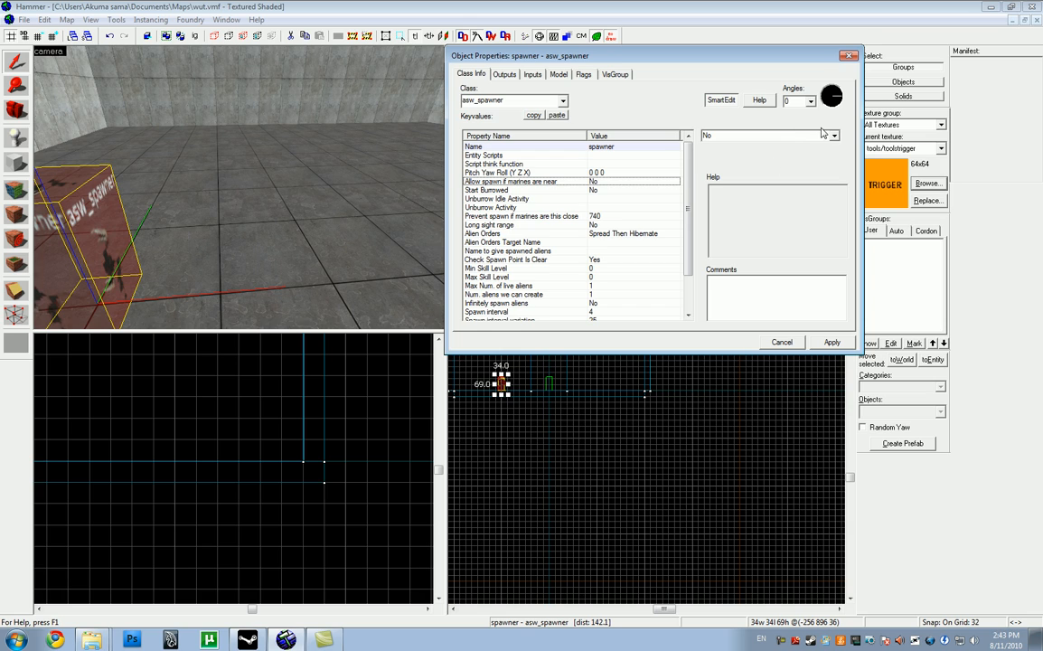
click(834, 136)
click(784, 155)
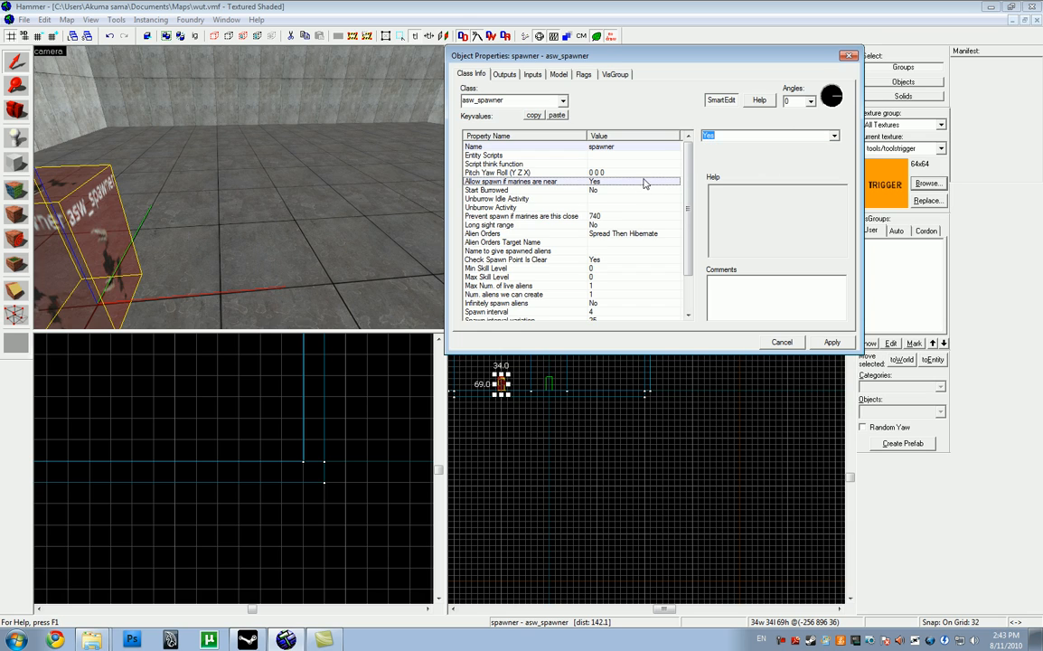
Set the spawner's "Long sight range" property to Yes
click(628, 190)
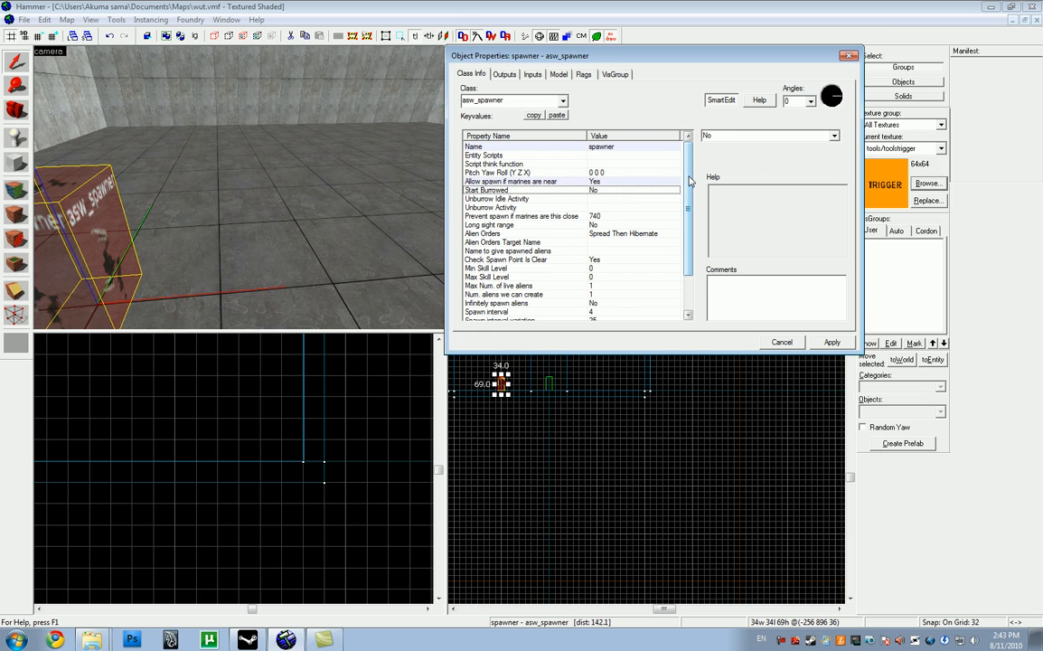
scroll(657, 197, down, 2)
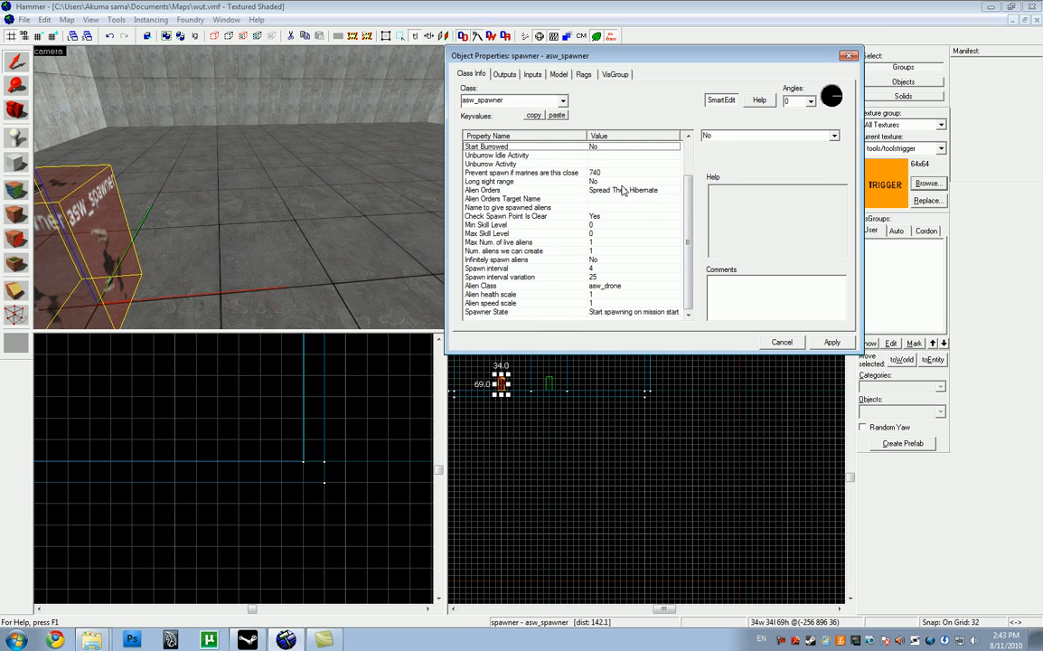
click(629, 183)
click(810, 137)
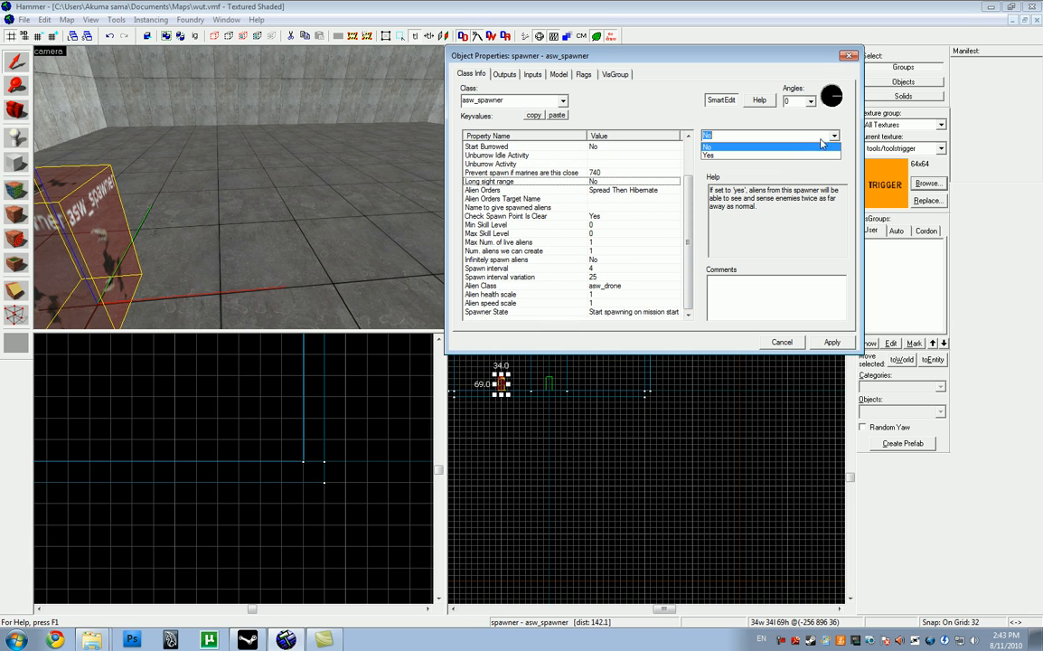
click(737, 159)
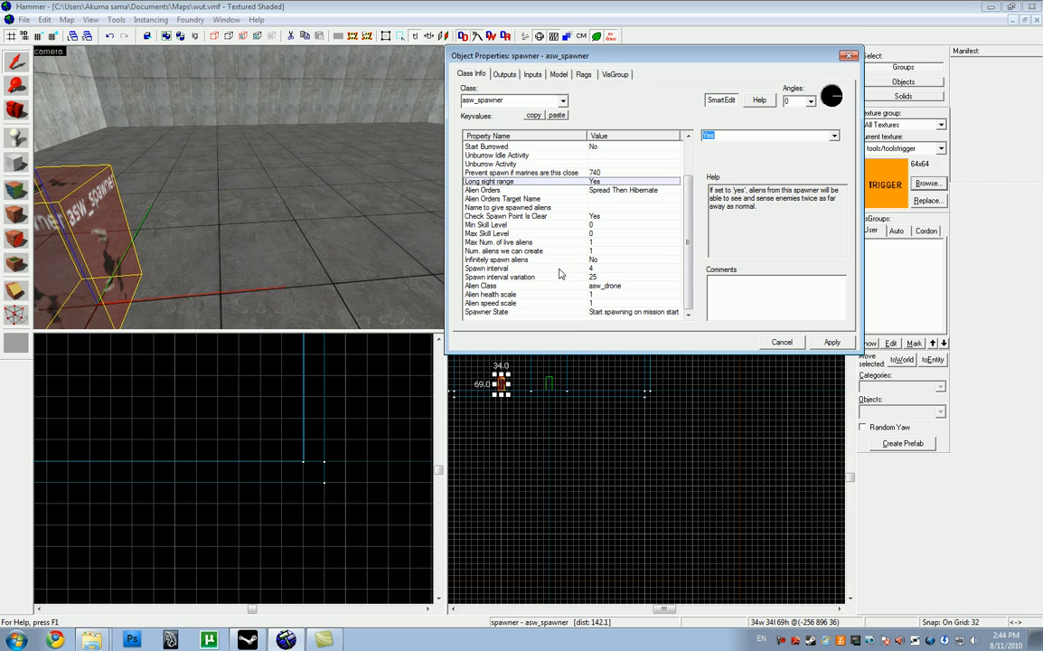
Configure the spawner's limits and timing: 3 aliens it can create, at most 2 live aliens, and a spawn interval of 1 second
click(552, 252)
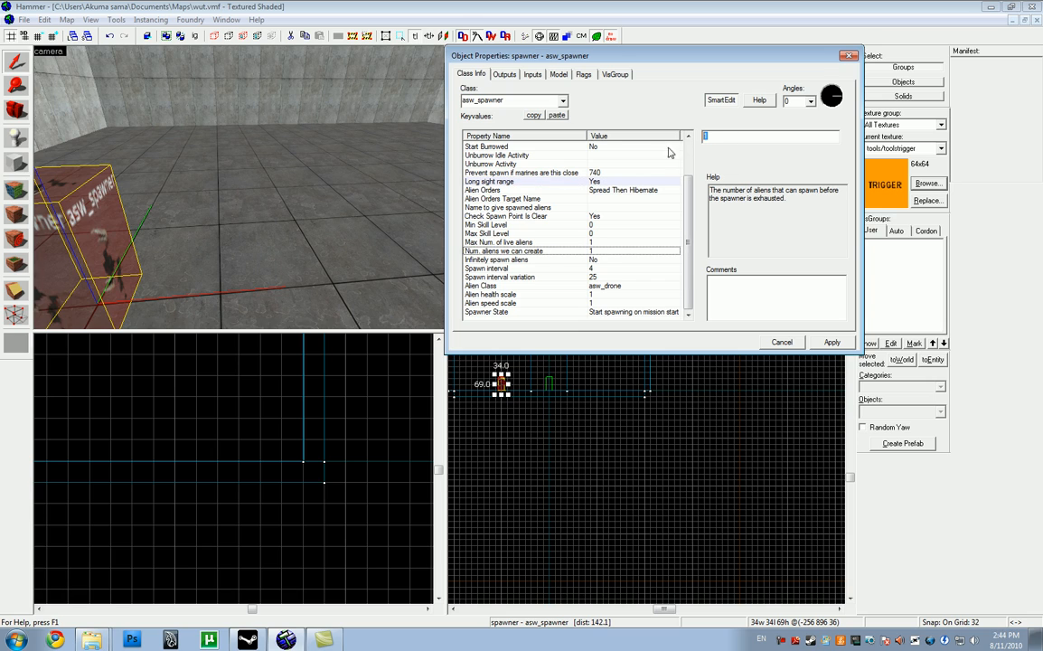
text(3)
click(624, 243)
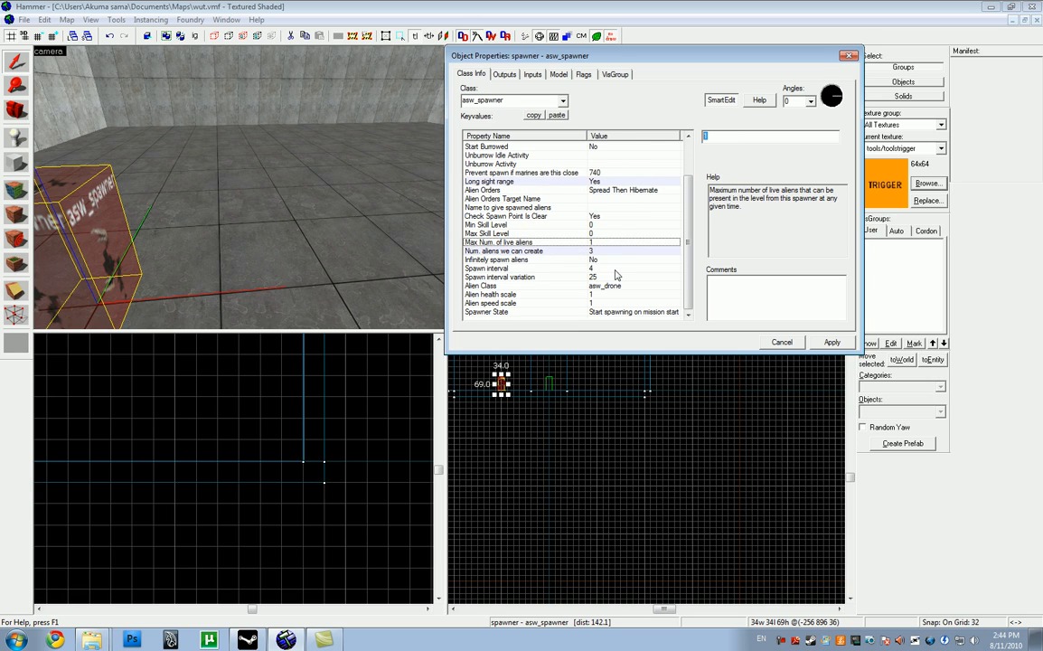
text(2)
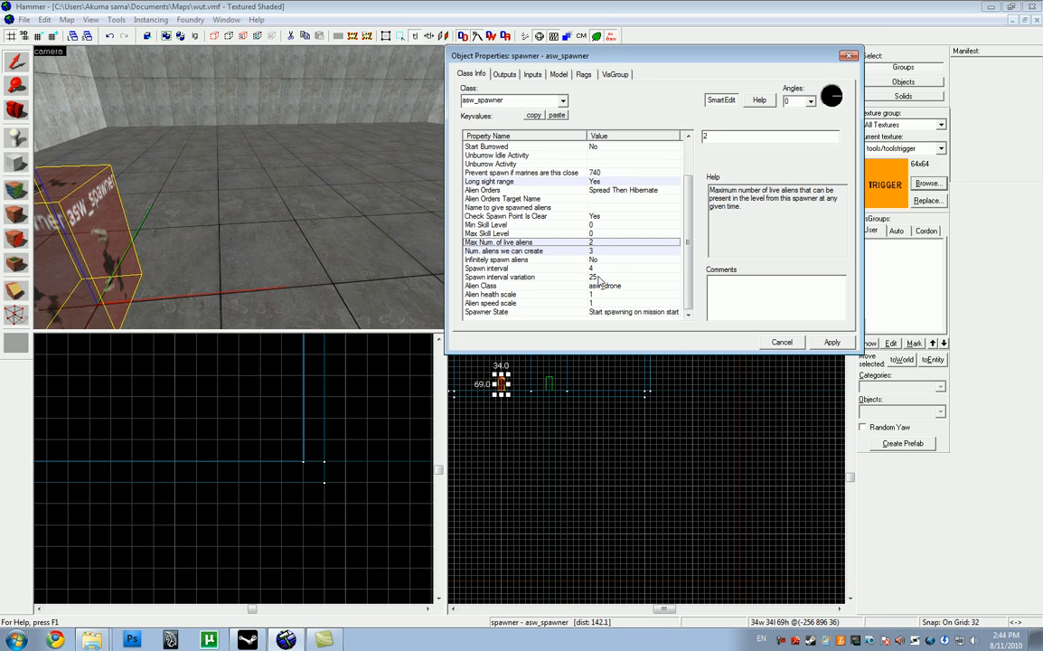
click(600, 270)
text(1)
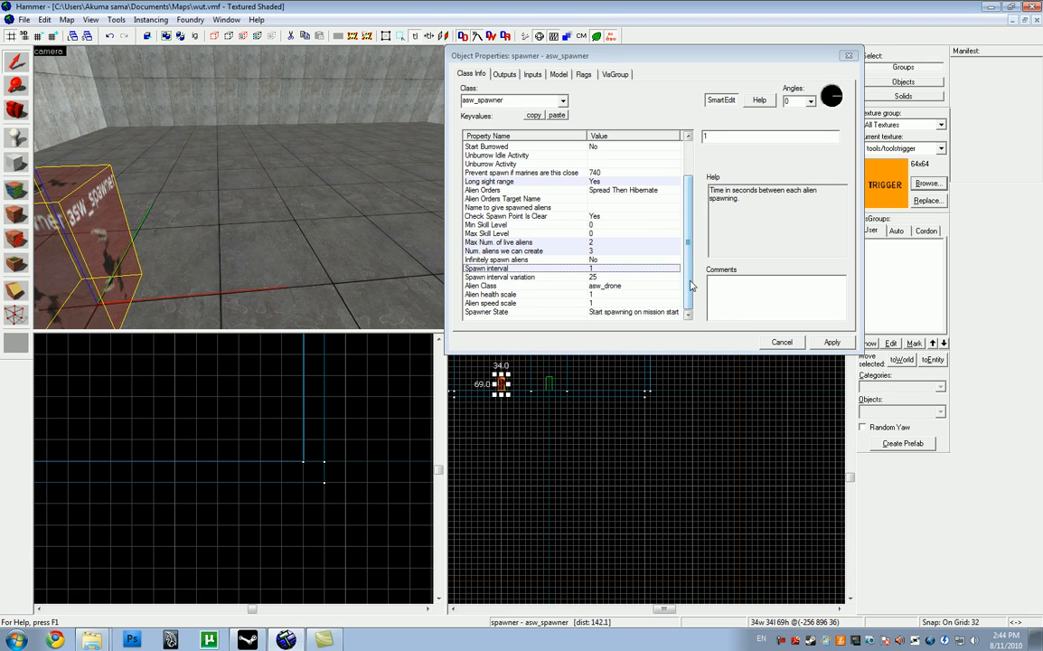
Set the spawner's "Spawner State" property to "Wait for inputs", apply the change and close its properties
click(560, 311)
click(788, 136)
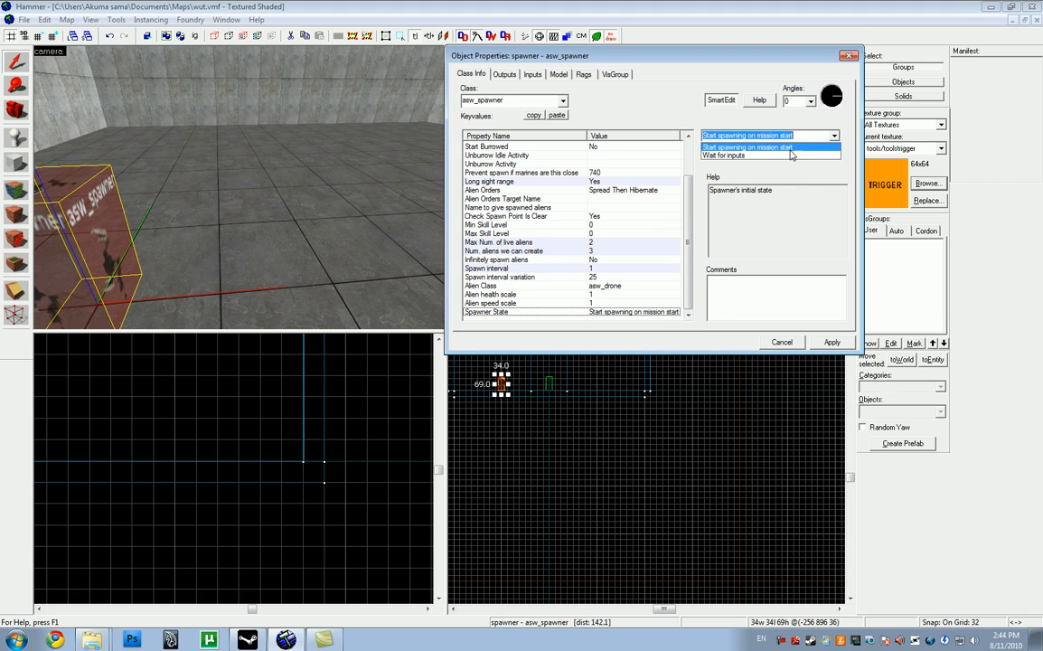
click(791, 154)
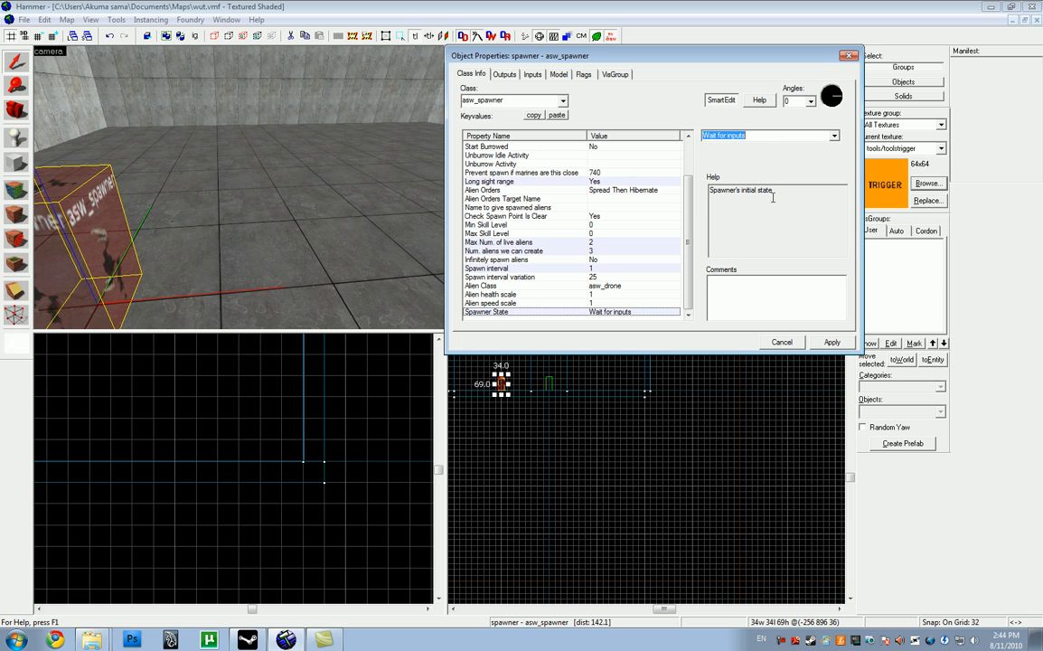
click(829, 342)
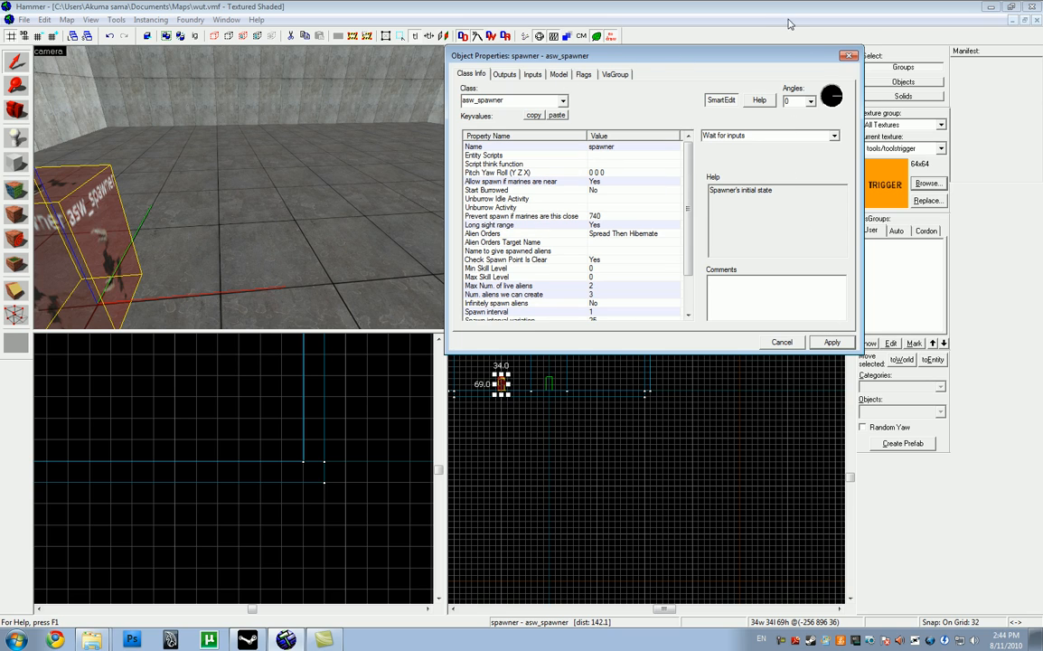
click(848, 57)
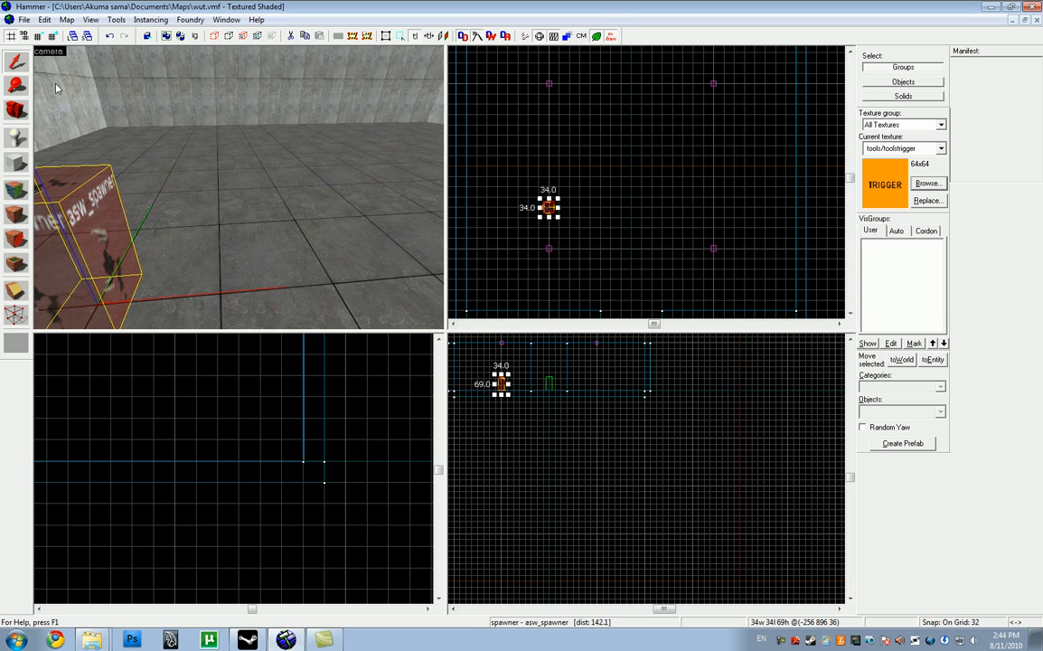
Copy the spawner to two more spots in the room, and move all three spawners 256 units farther from the doorway
mouse_move(549, 207)
mouse_down()
mouse_move(713, 207)
mouse_move(643, 158)
mouse_move(630, 165)
mouse_up()
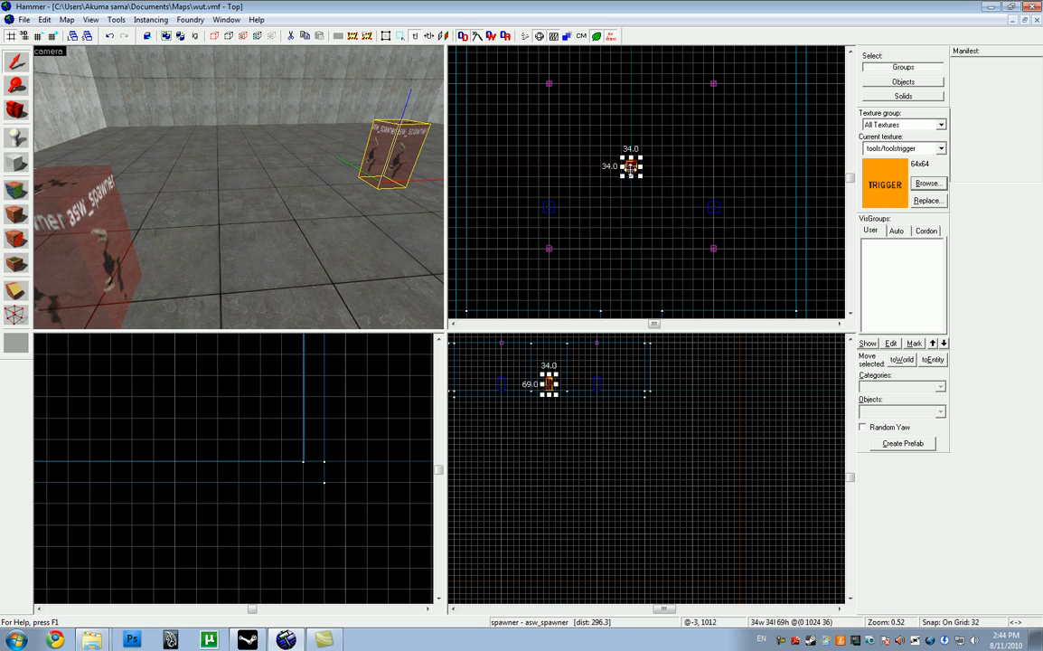
key(z)
key(s)
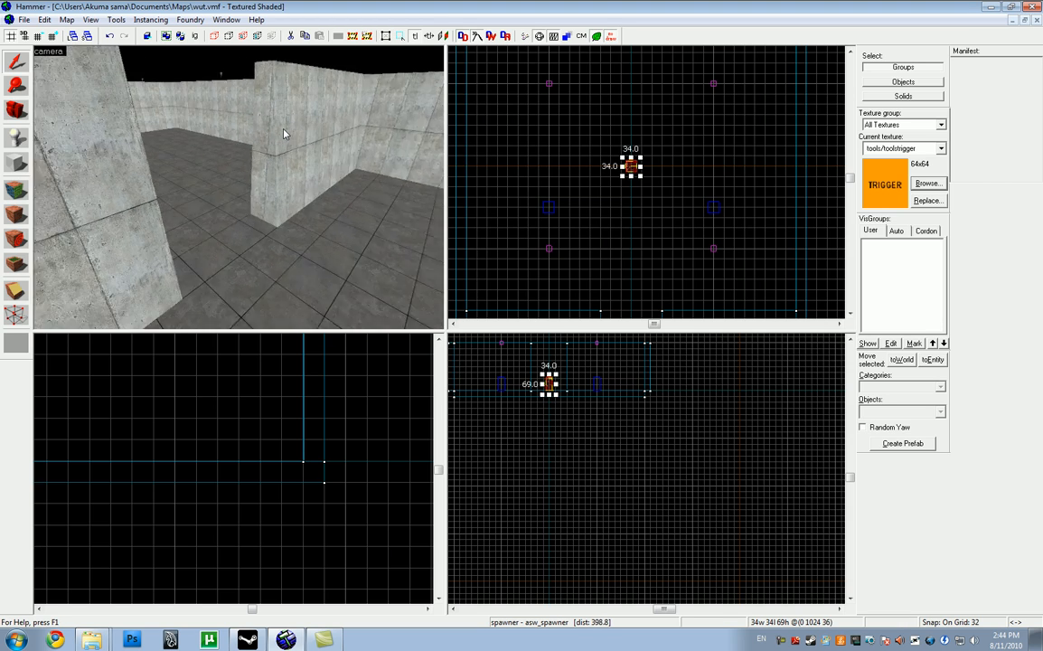
key(z)
key(s)
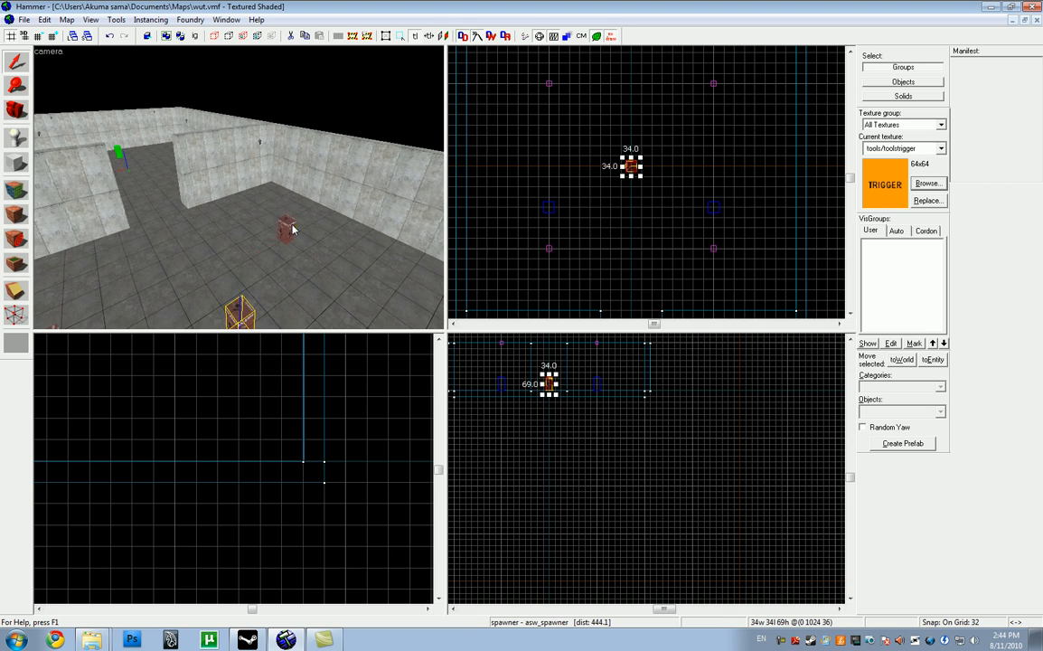
ctrl+click(289, 227)
key(z)
ctrl+click(188, 220)
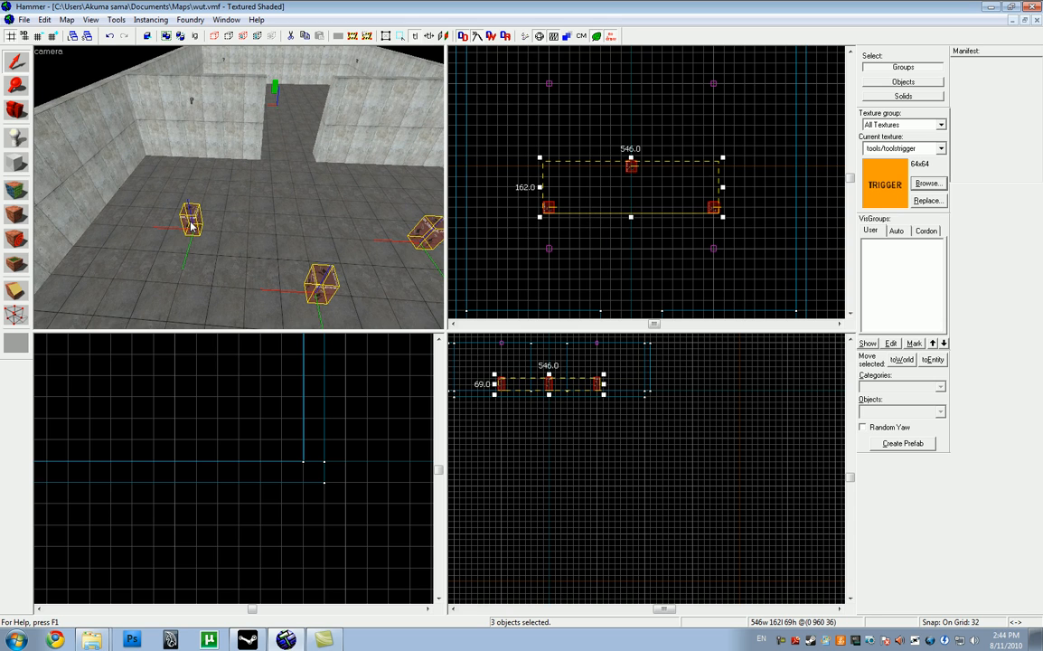
drag(613, 208, 607, 124)
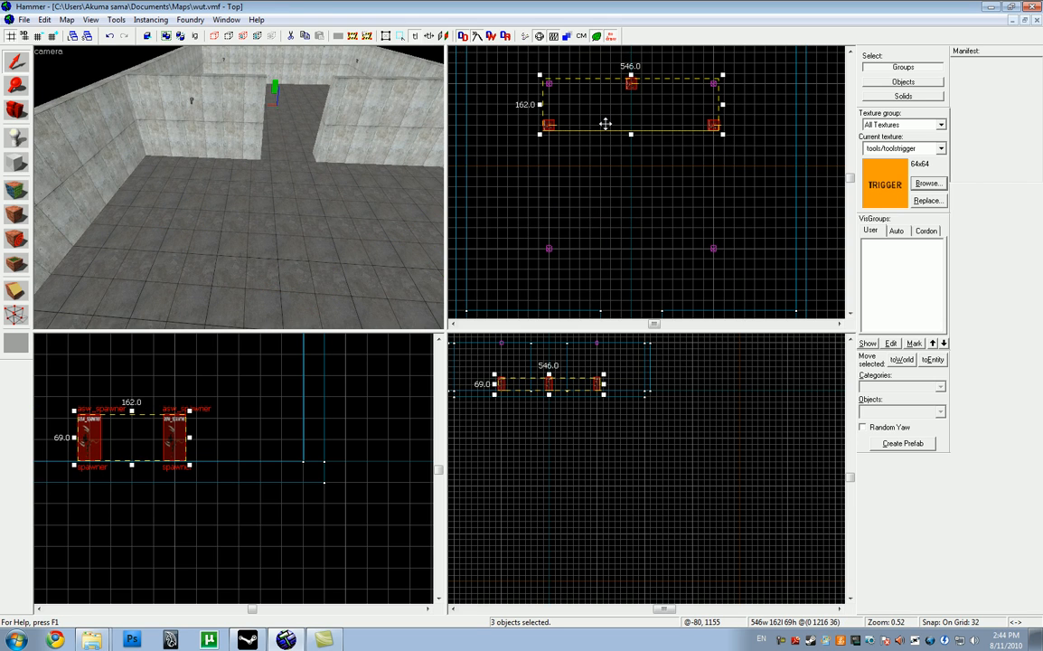
Create a block 192 wide, 64 deep and 256 high with the tools/toolstrigger texture, filling the doorway between the two rooms
click(307, 125)
key(z)
key(w)
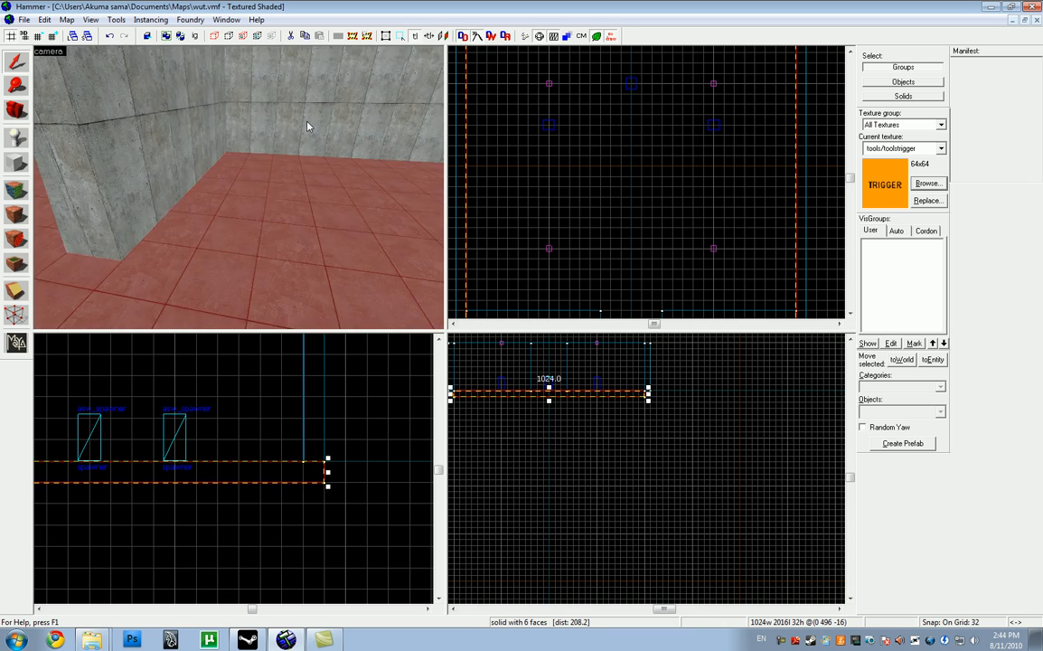
key(z)
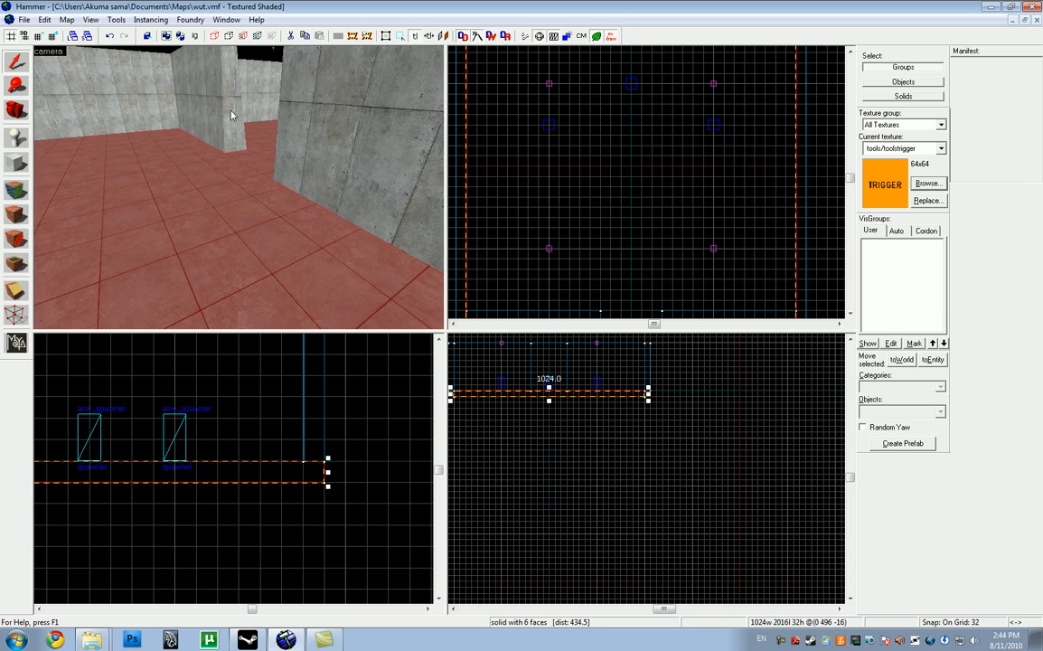
click(16, 163)
scroll(589, 172, up, 3)
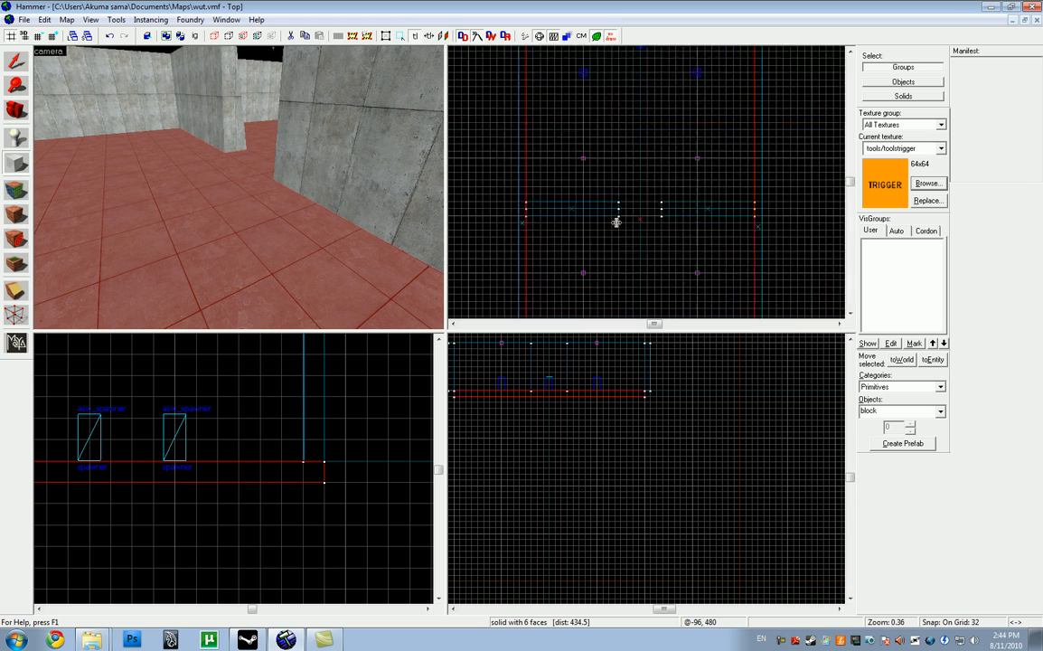
drag(618, 184, 710, 215)
scroll(546, 364, up, 3)
mouse_move(544, 399)
mouse_down()
mouse_move(542, 357)
mouse_move(543, 395)
mouse_up()
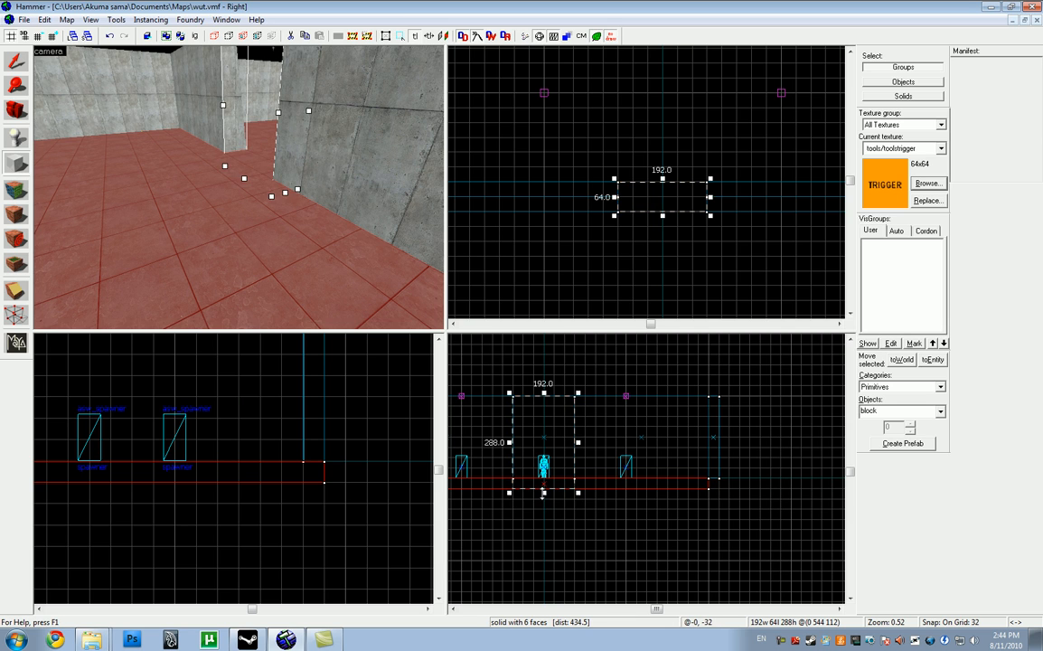
drag(542, 495, 543, 483)
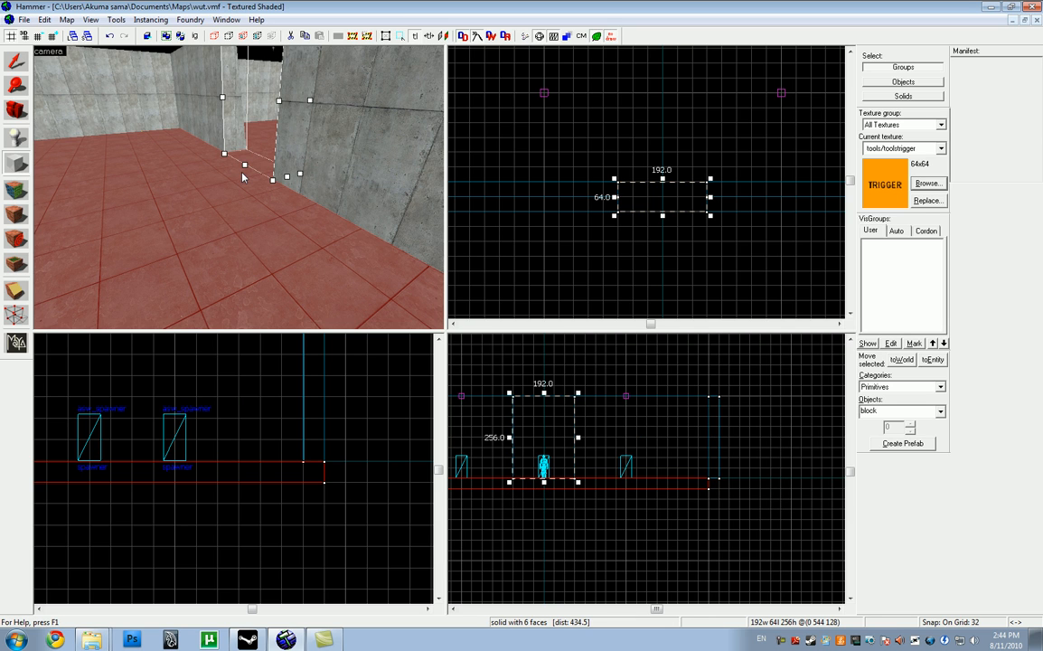
key(Return)
Examine the trigger block in the doorway and the rooms on both sides of it from several viewpoints
key(w)
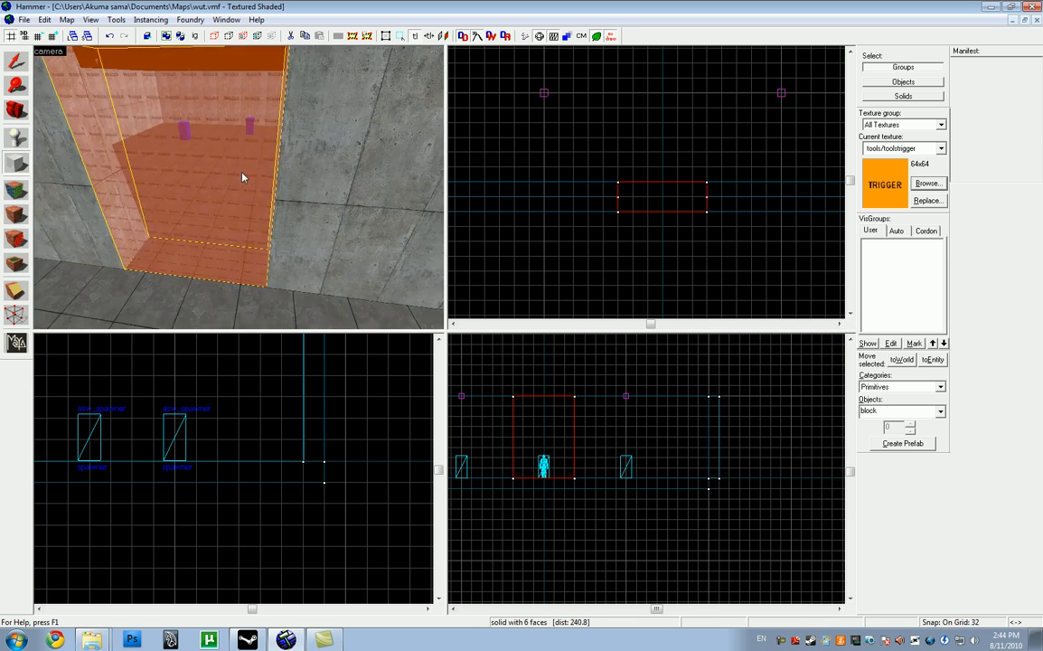
key(s)
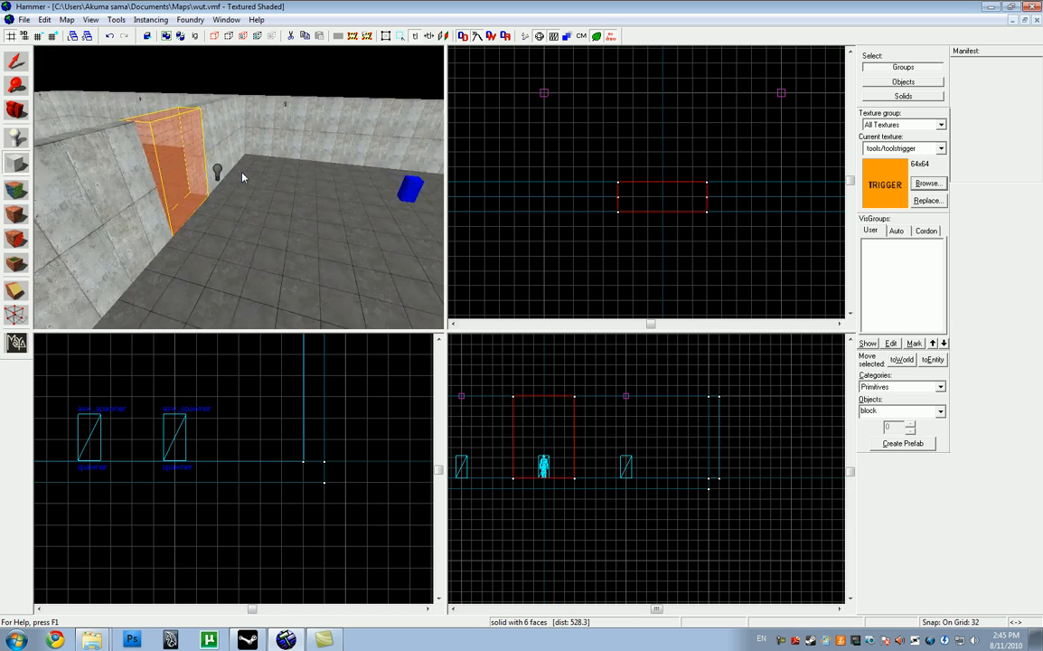
key(w)
key(s)
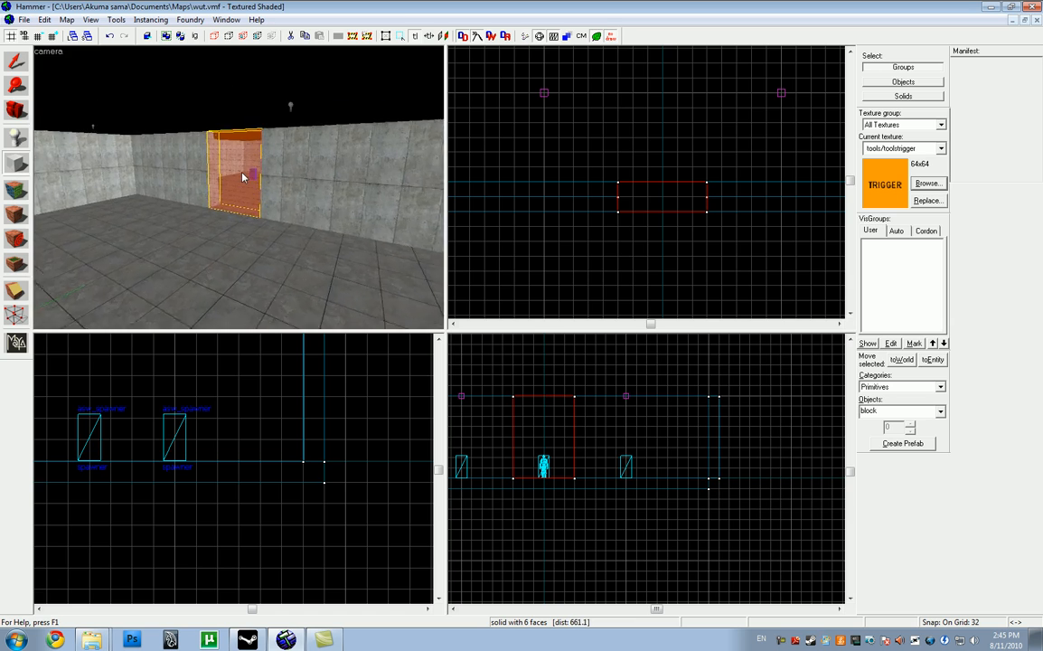
key(w)
key(s)
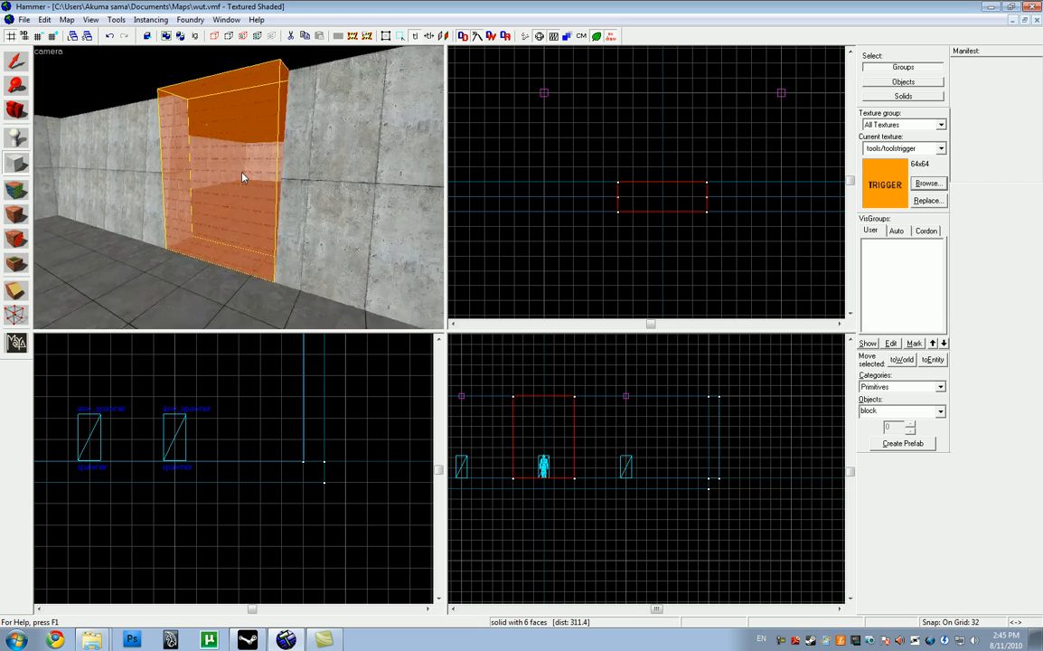
key(w)
key(s)
key(w)
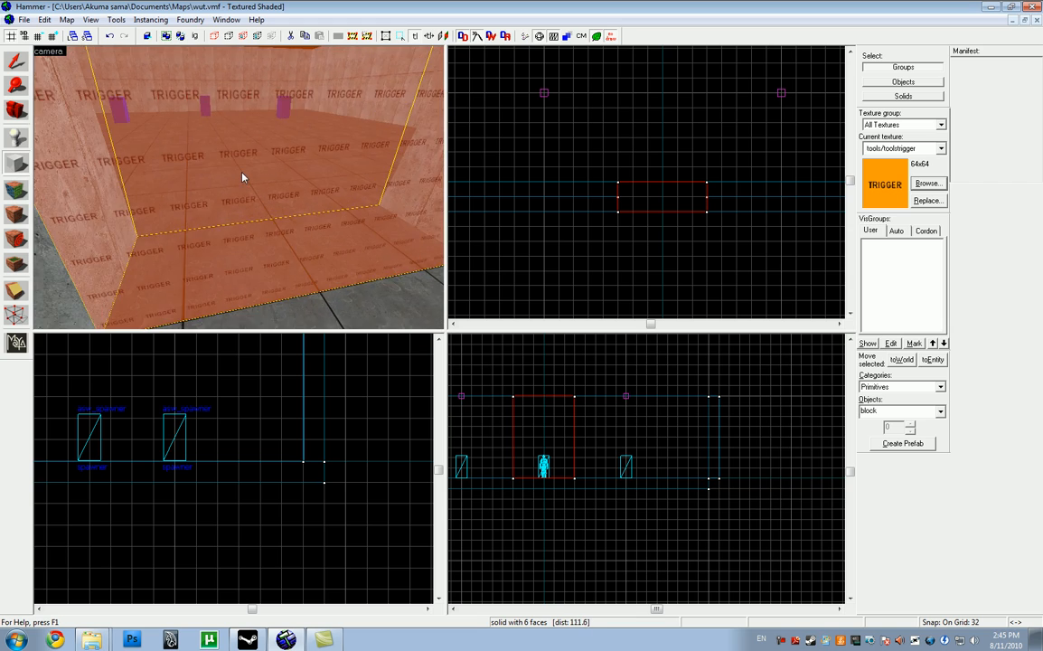
key(s)
key(s)
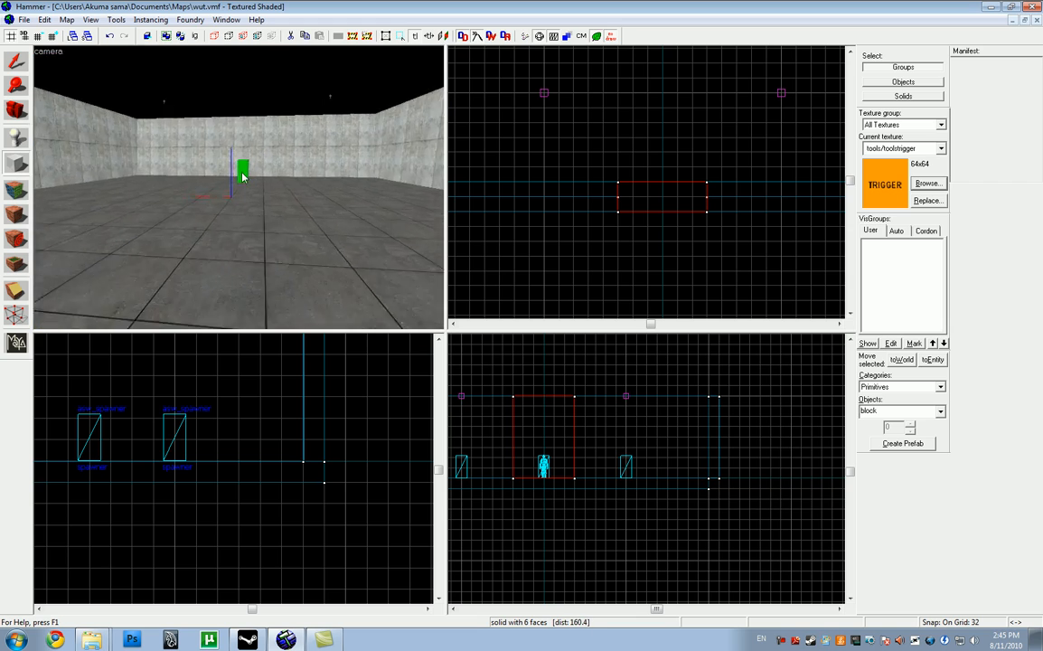
key(w)
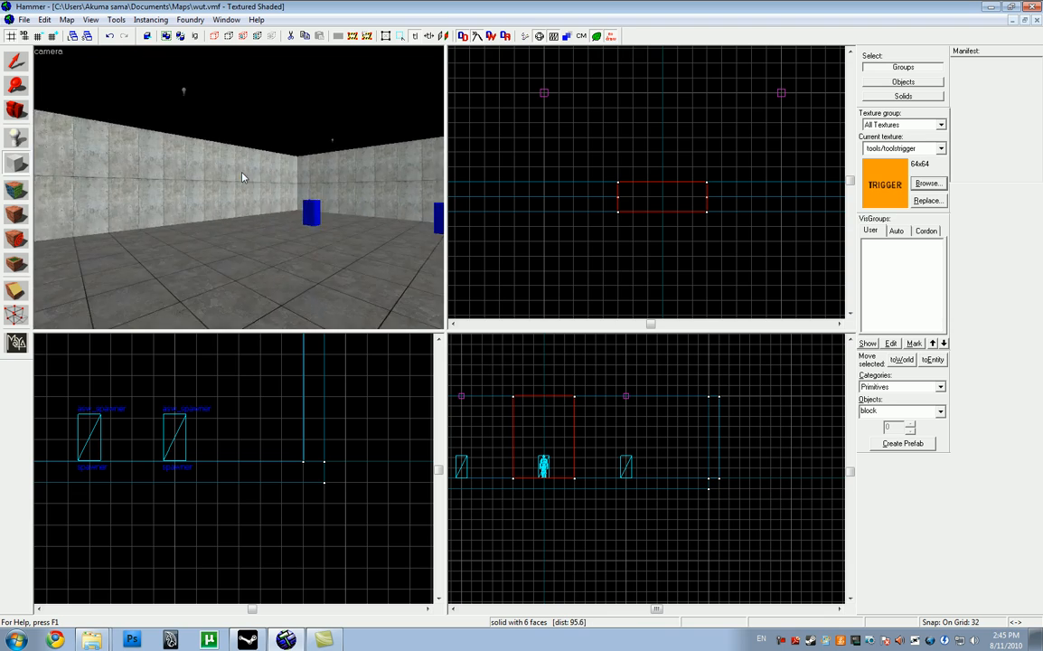
key(s)
key(w)
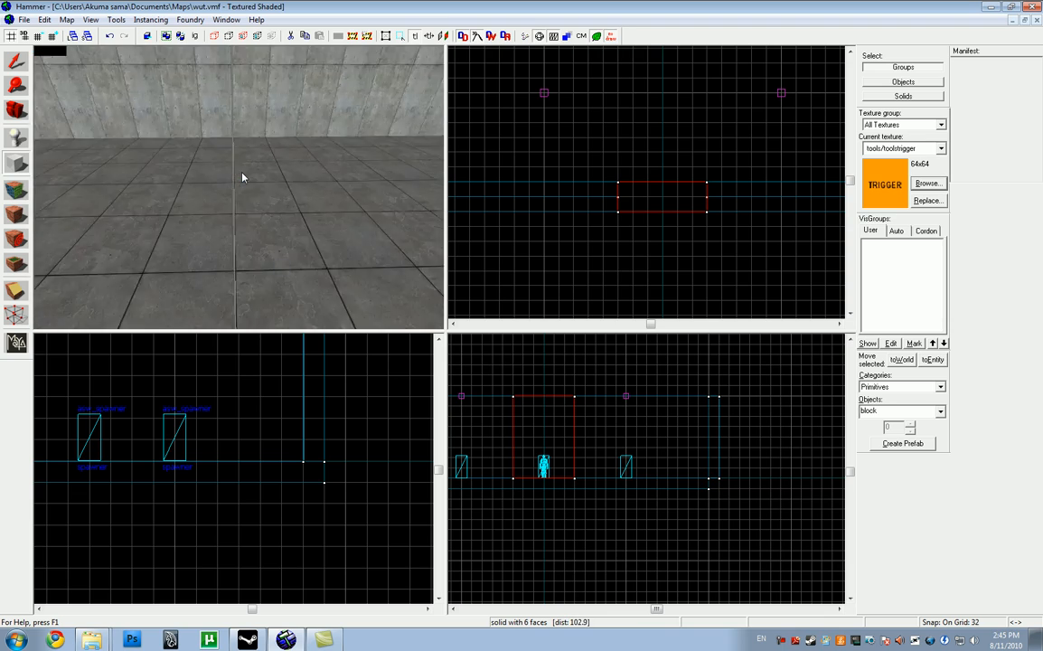
key(s)
key(z)
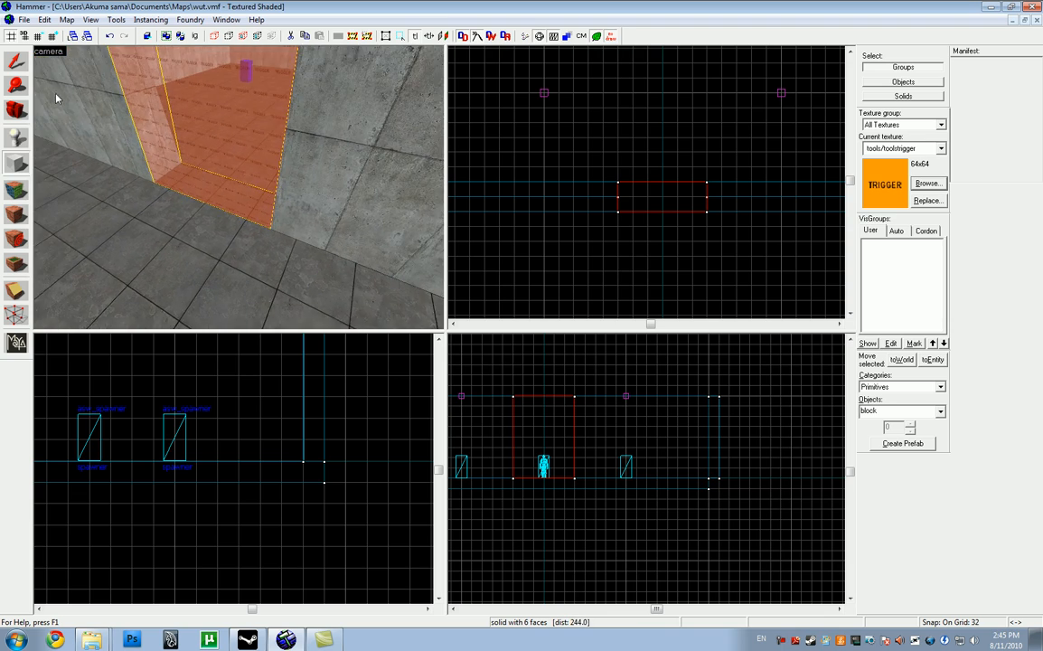
Turn the doorway trigger block into a brush entity of class trigger_once
click(16, 61)
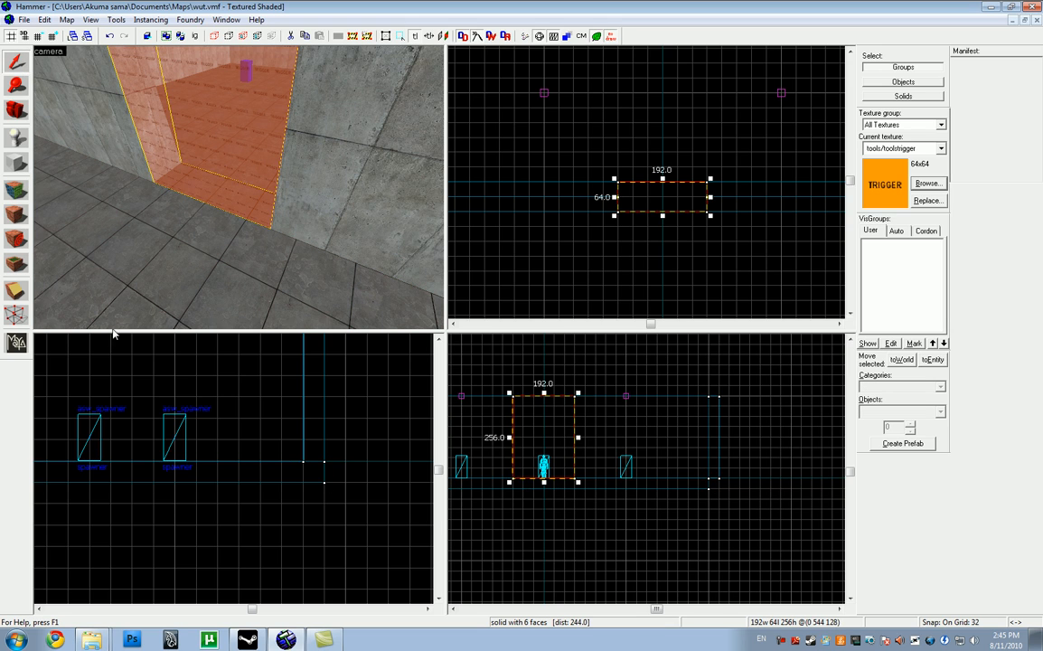
click(938, 186)
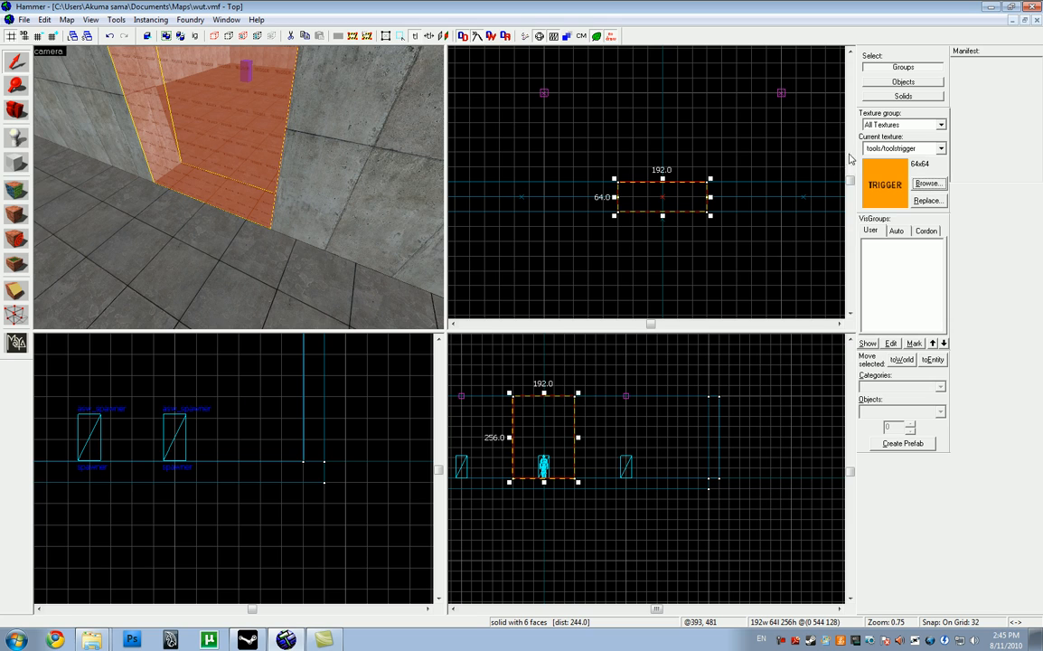
click(913, 150)
click(916, 151)
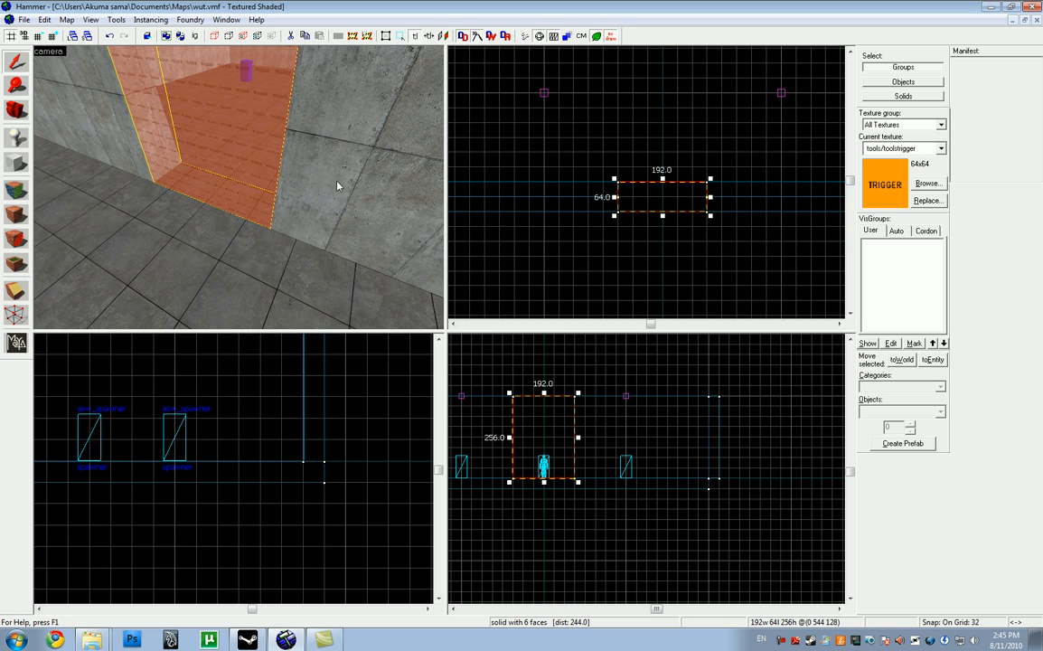
key(s)
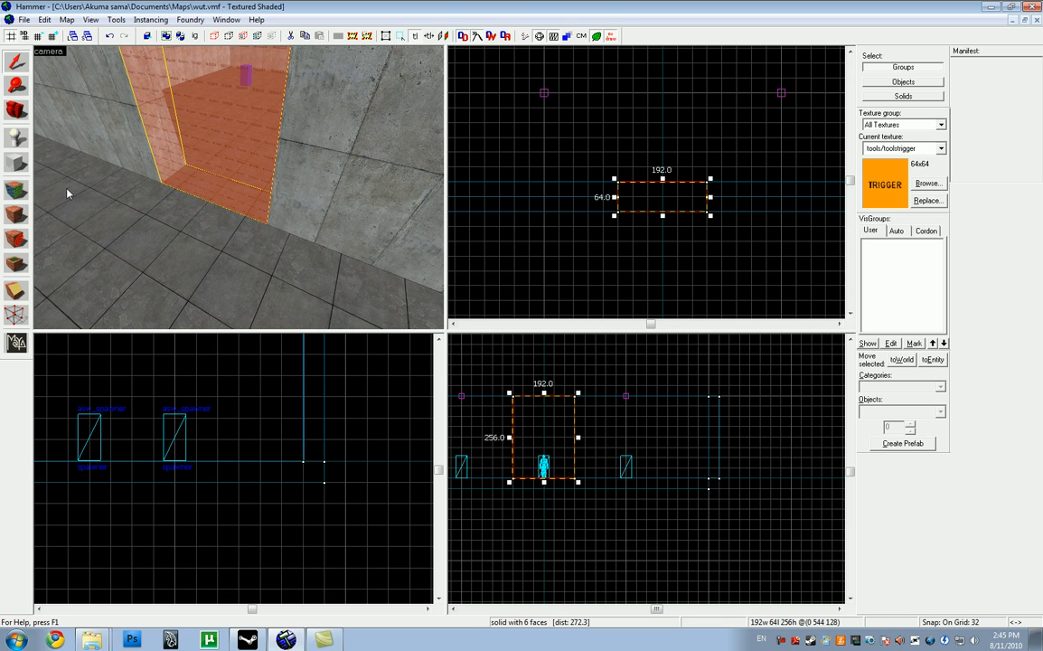
key(ctrl+t)
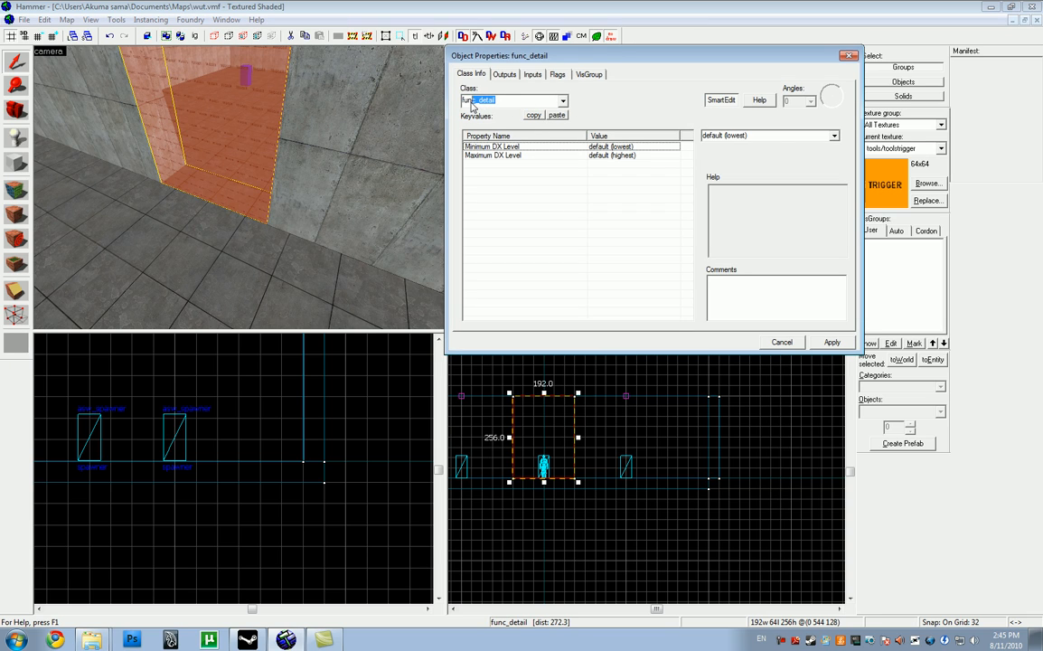
text(trigger)
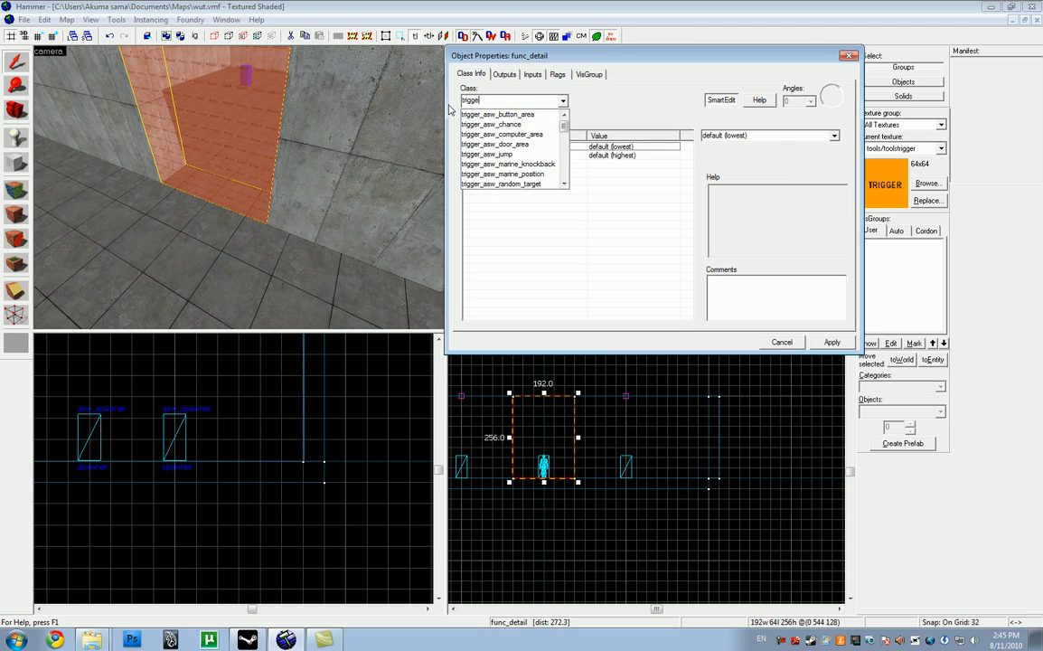
text(_once)
key(Return)
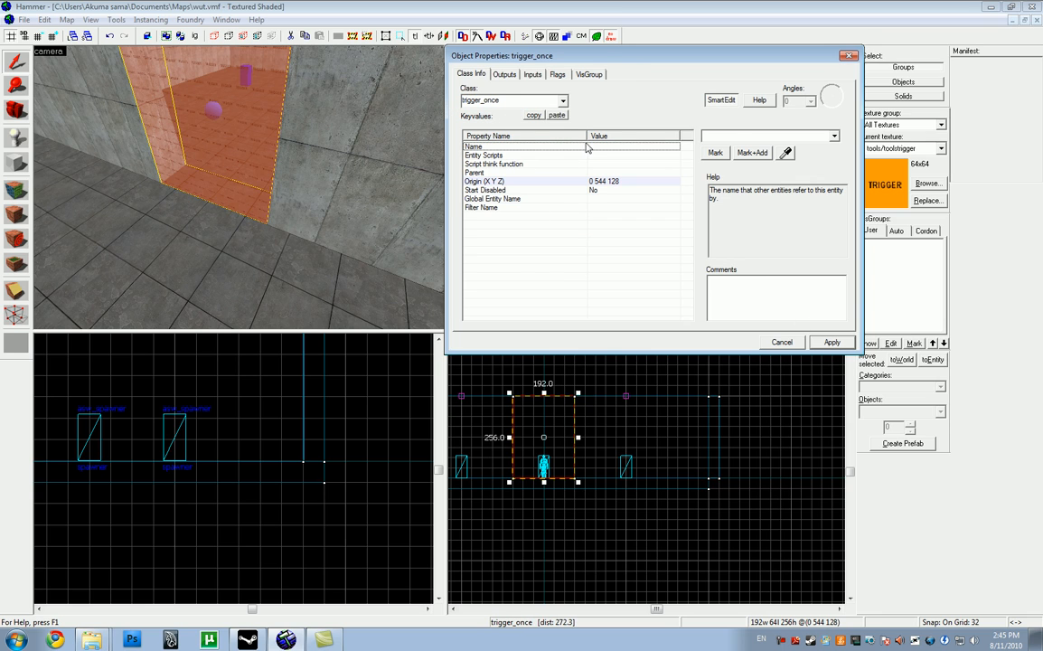
Name the doorway trigger "spawner_trigger" and apply the change
text(spawn)
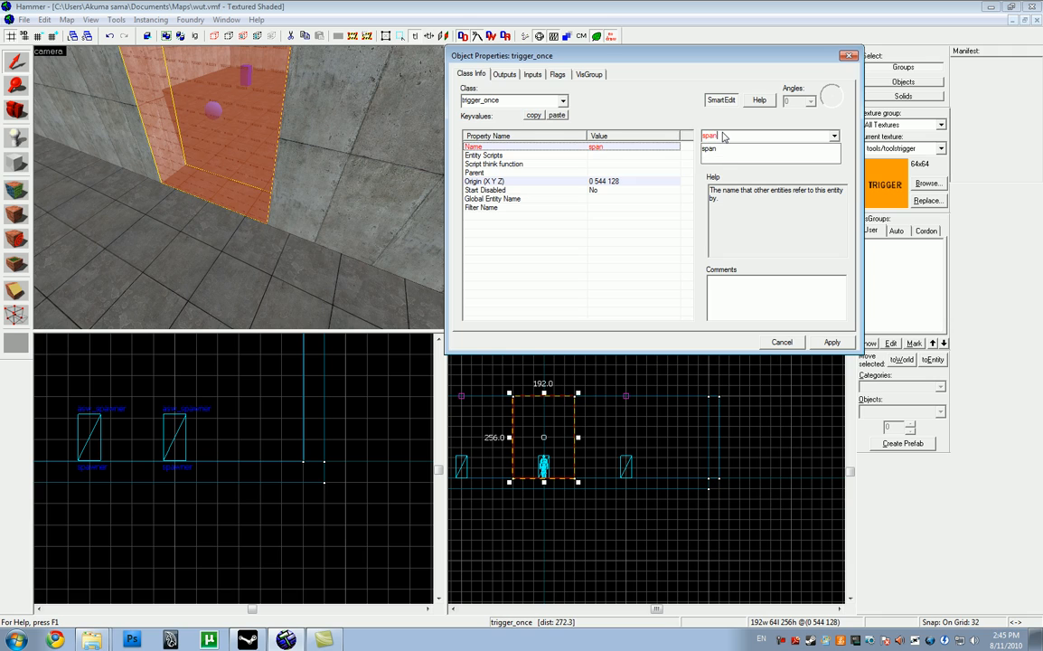
text(er_trigger)
key(Return)
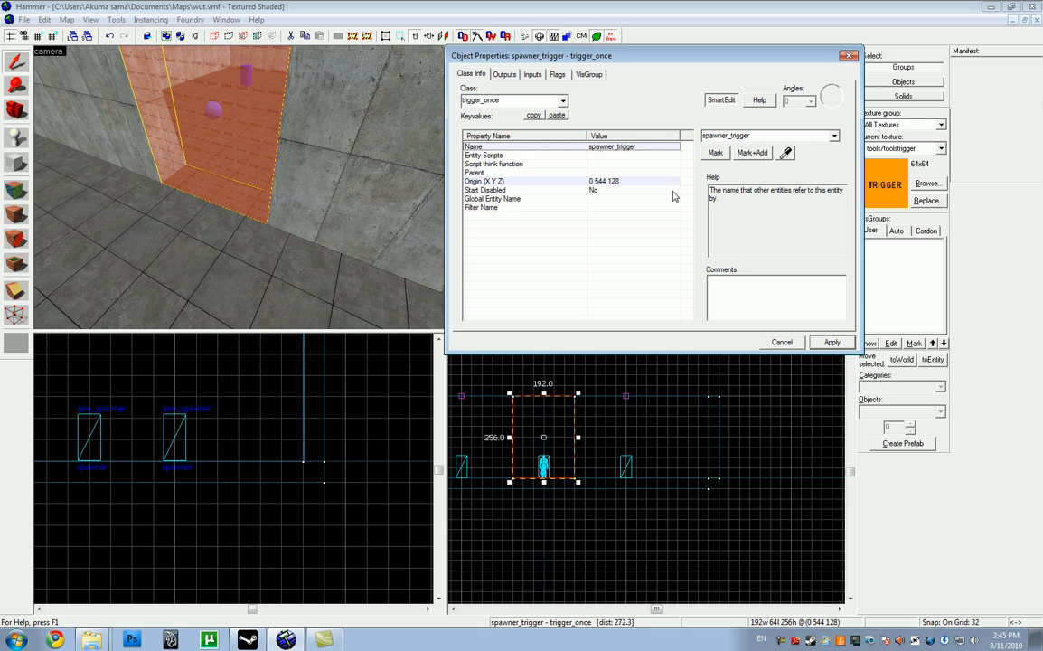
Add an output to the doorway trigger that fires on OnTrigger
click(512, 79)
key(z)
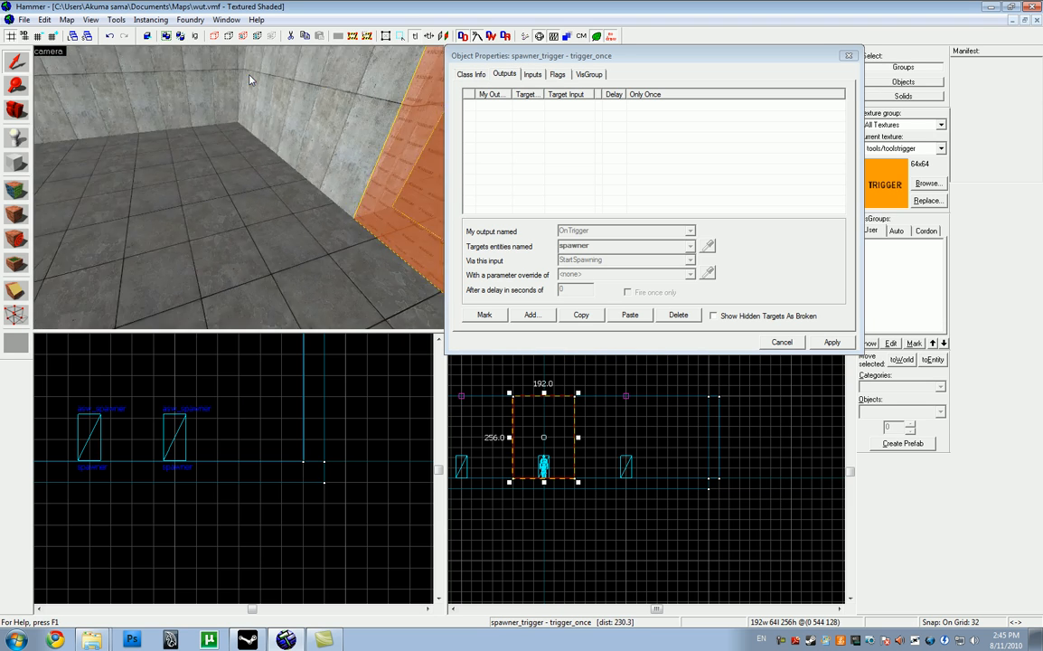
key(w)
key(w)
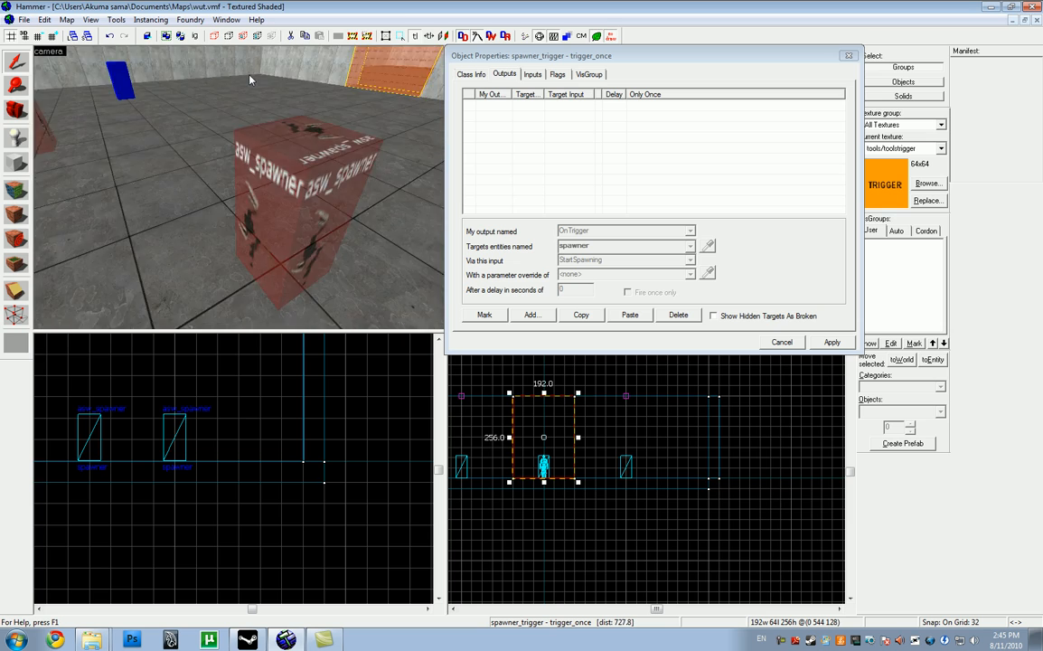
key(w)
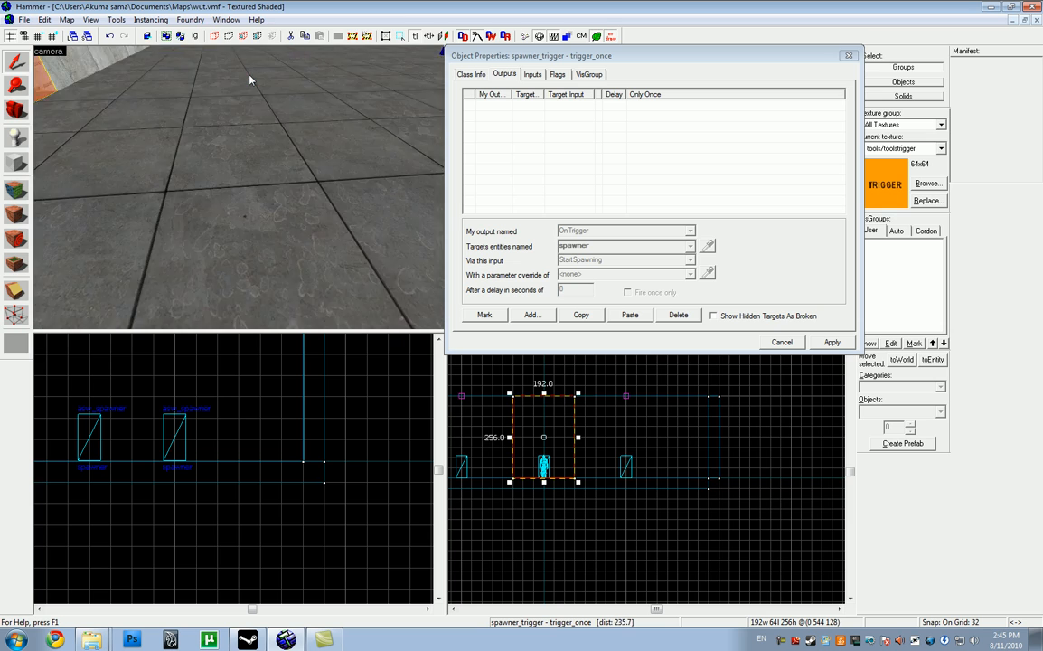
key(w)
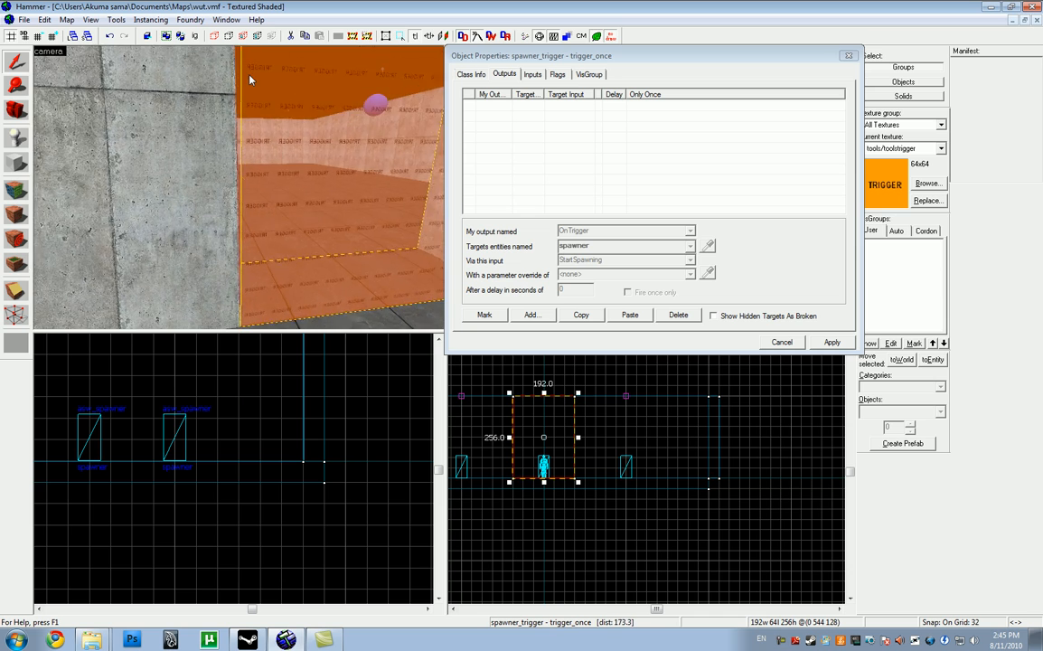
key(s)
key(s)
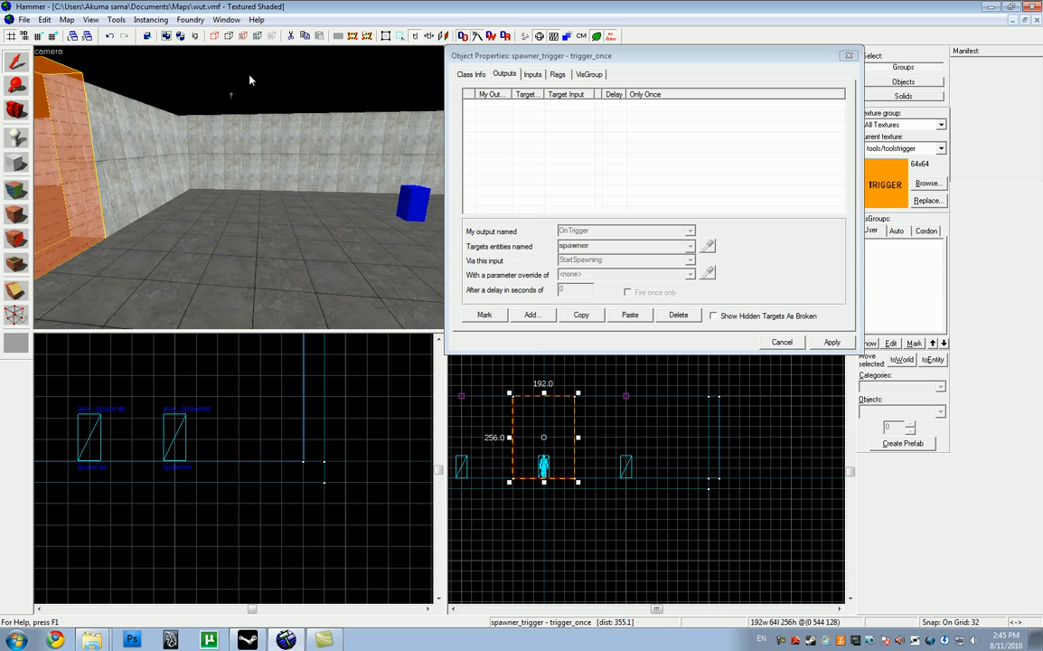
click(531, 315)
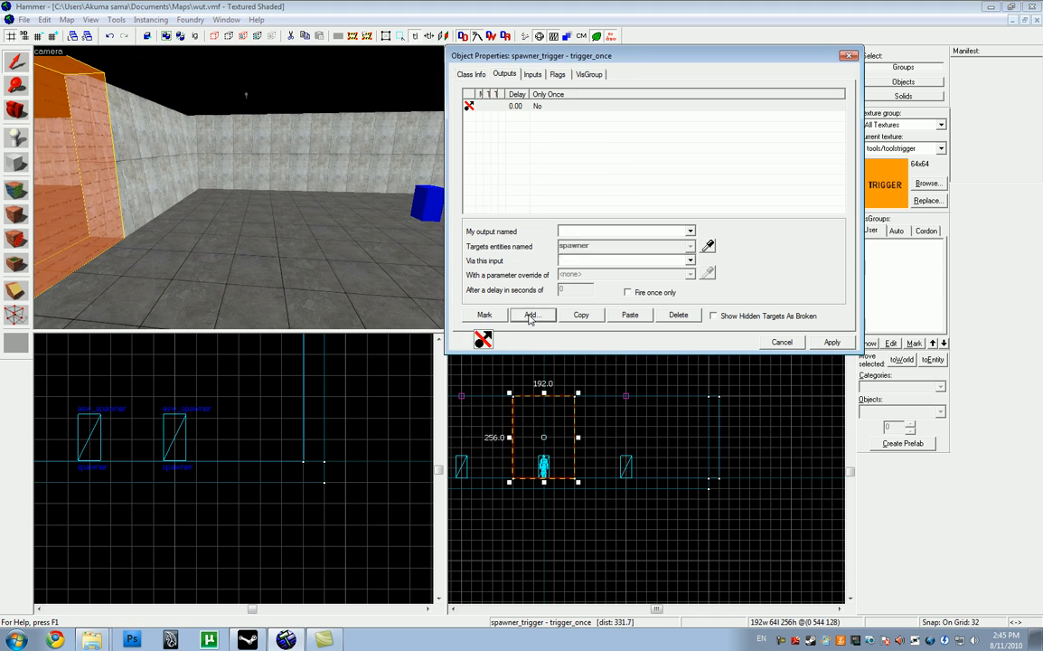
click(689, 230)
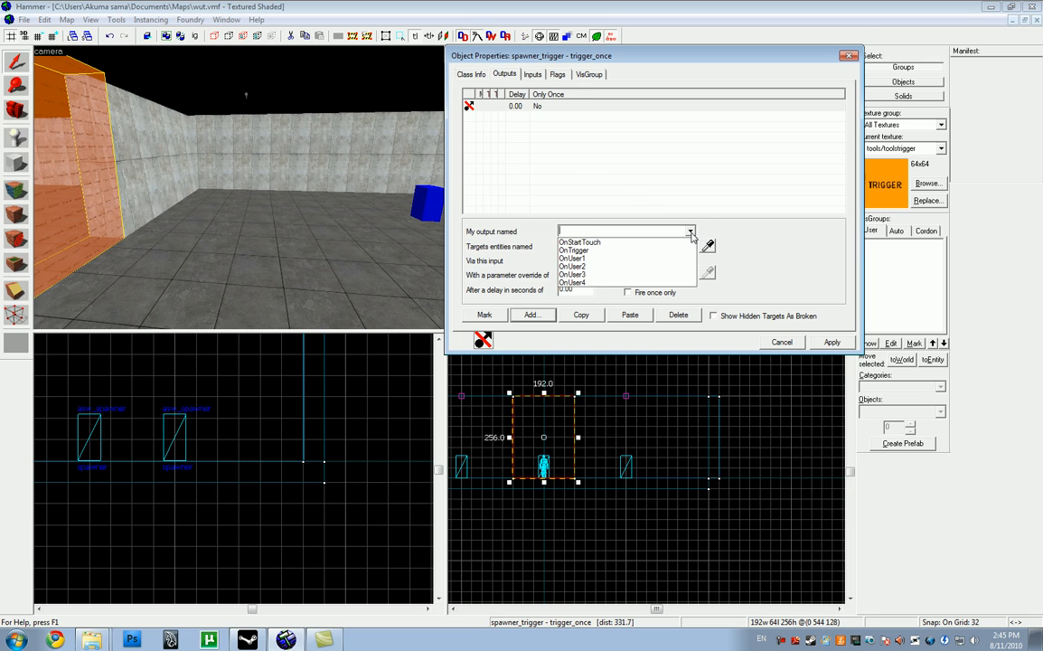
click(604, 250)
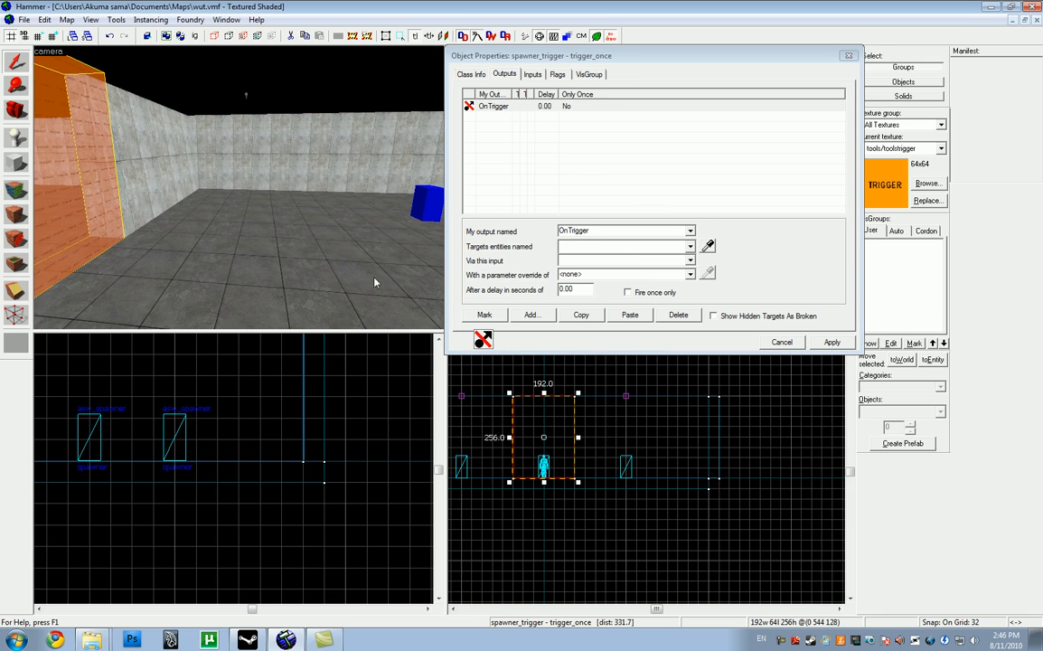
Make the OnTrigger output target the entities named spawner with the StartSpawning input, then apply the change and close the properties
click(689, 258)
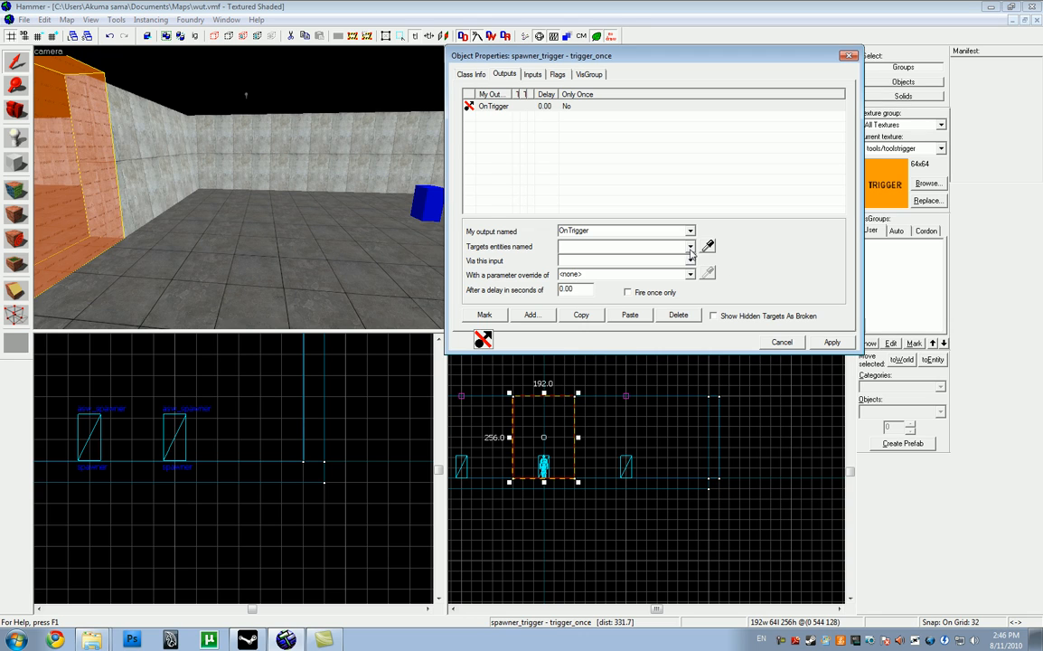
click(690, 246)
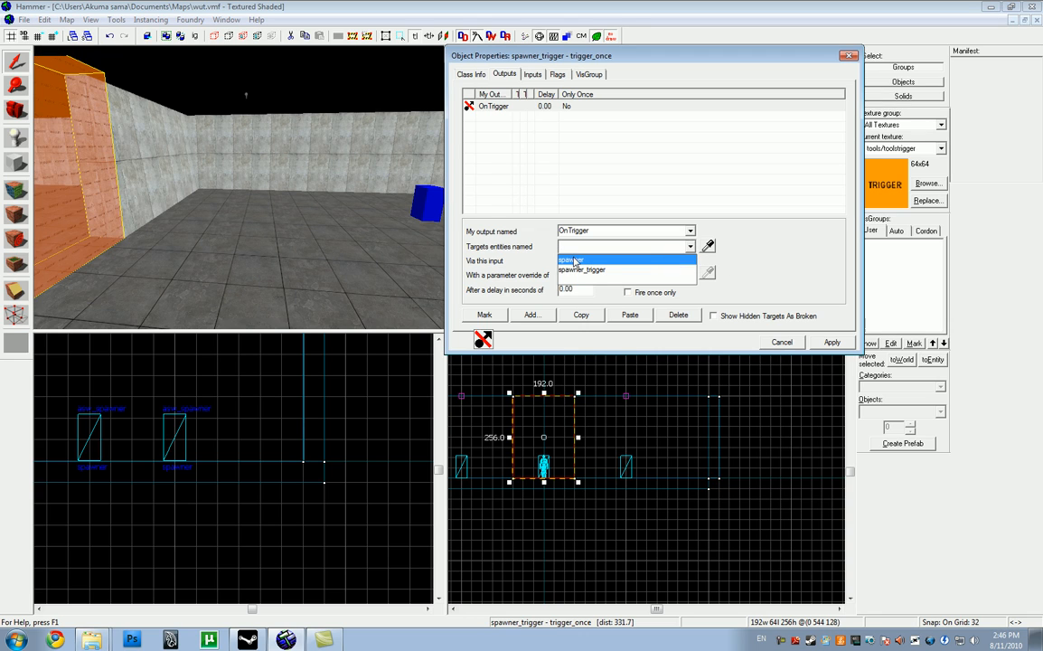
click(573, 260)
click(194, 183)
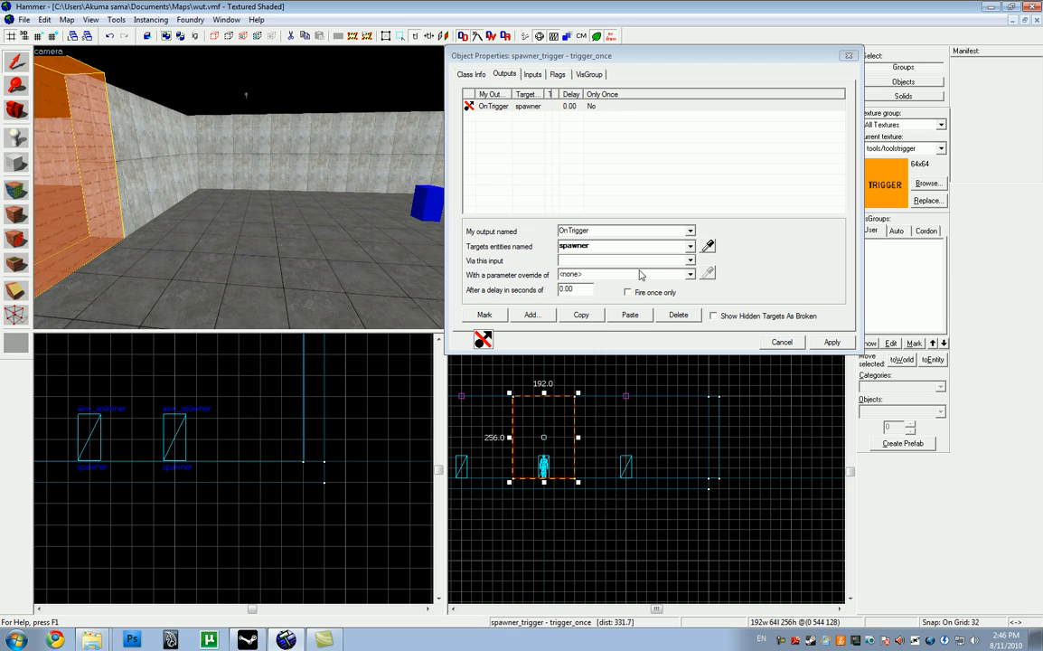
click(691, 260)
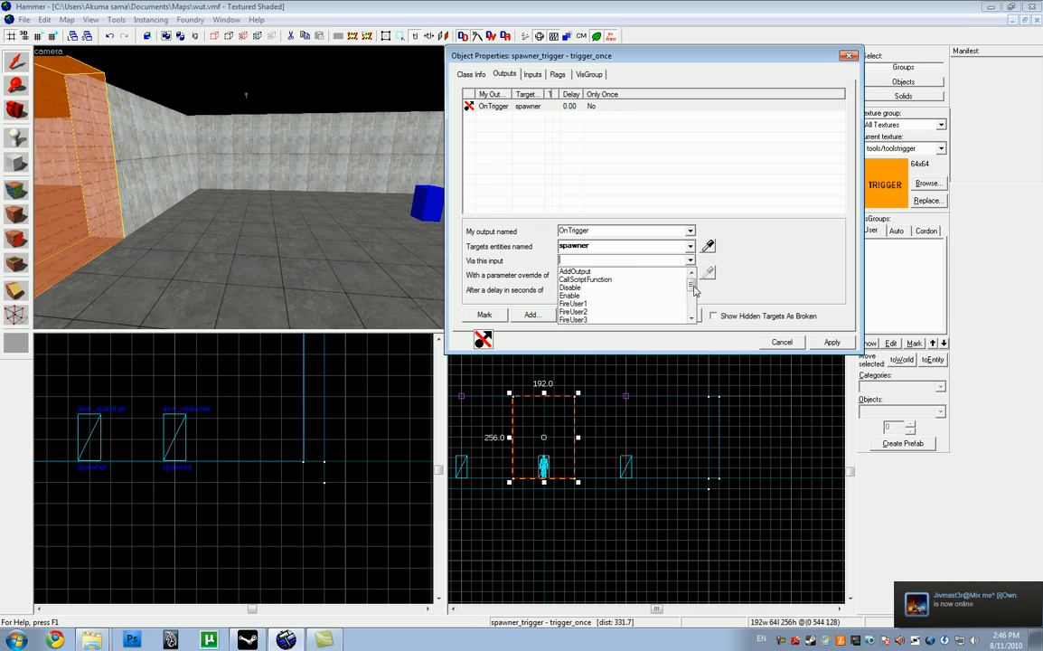
scroll(624, 280, down, 5)
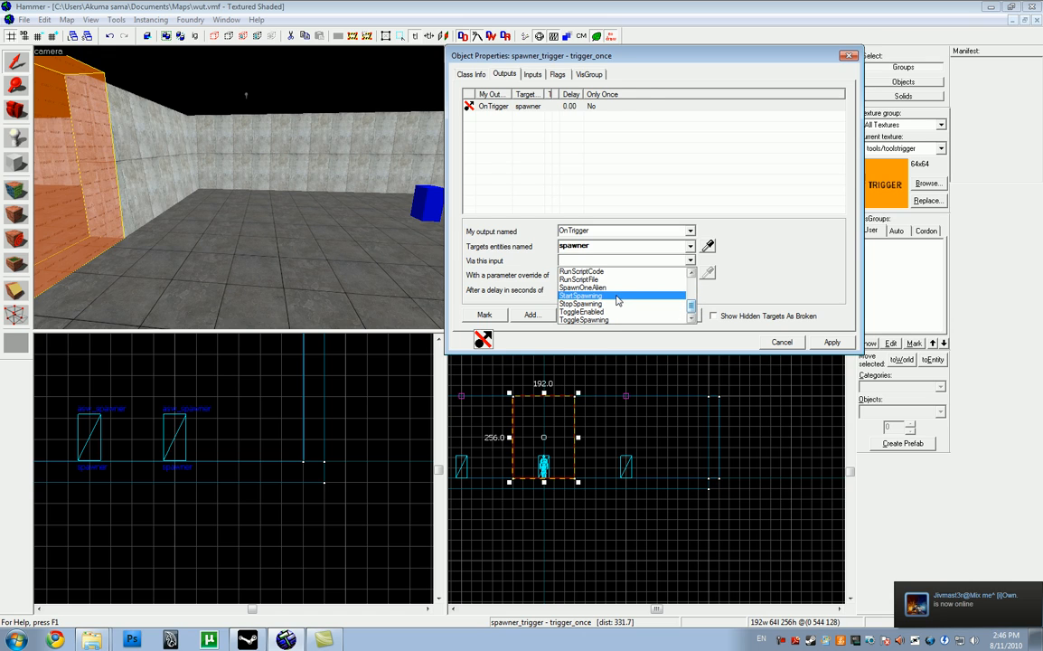
click(617, 296)
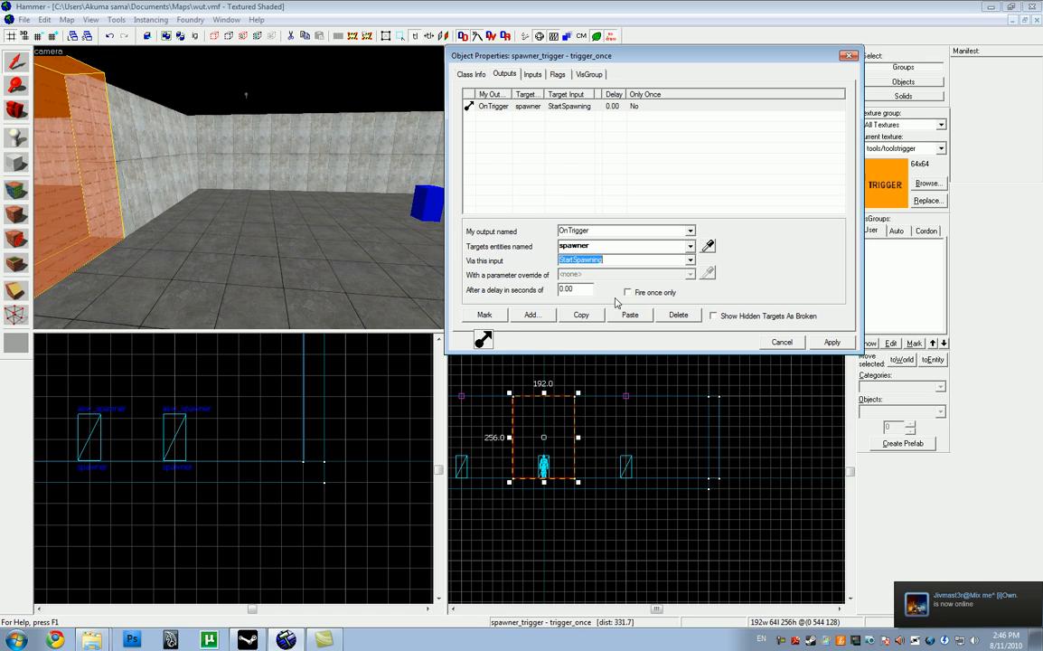
click(828, 343)
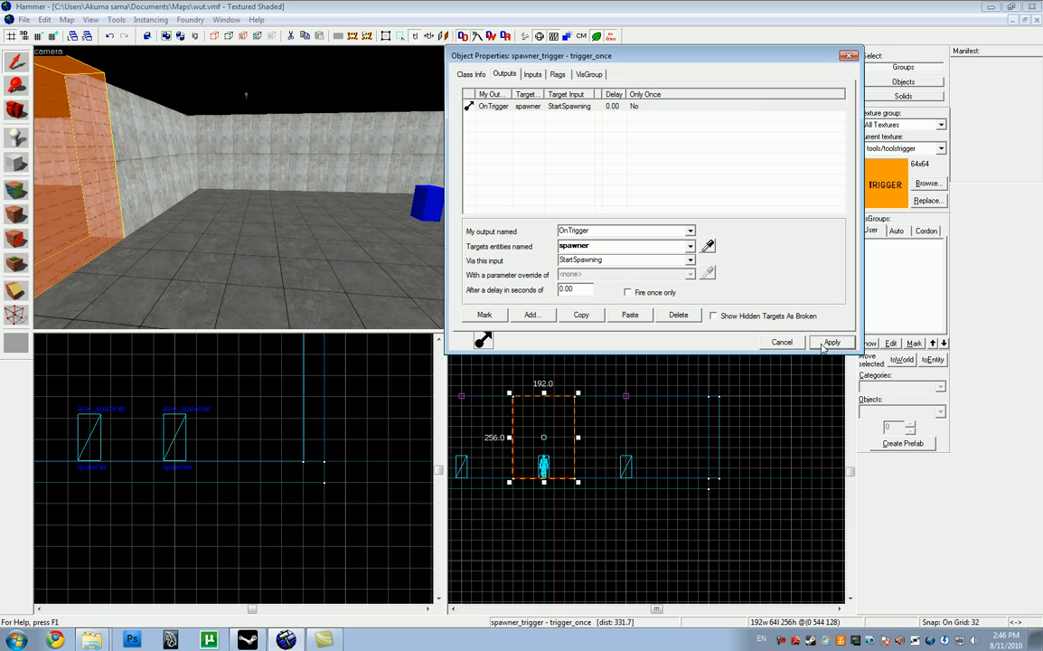
click(847, 57)
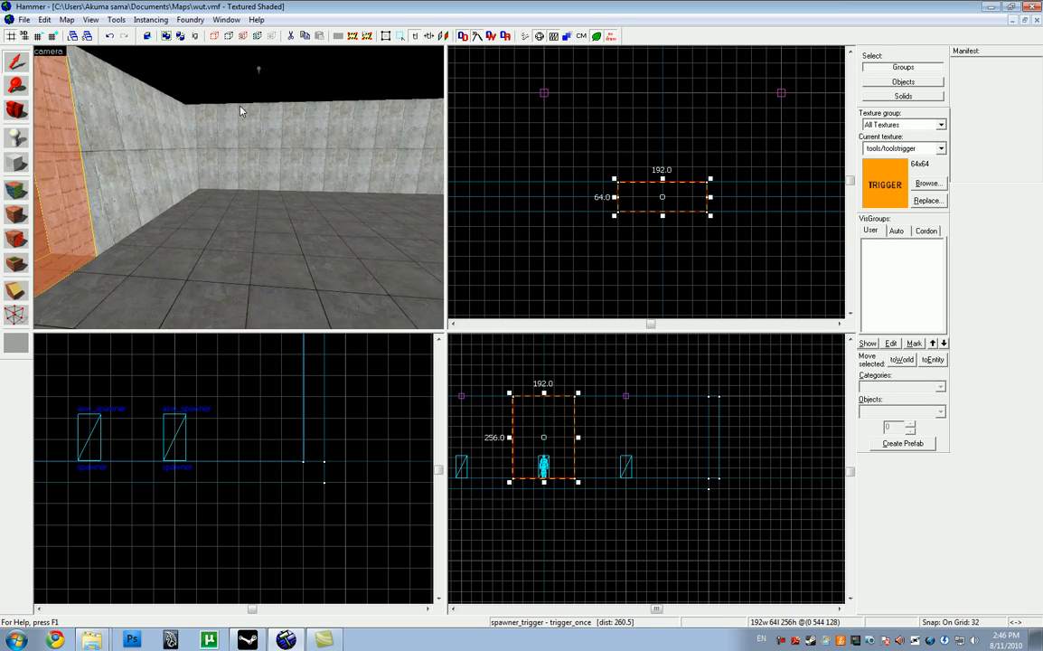
Examine the doorway trigger and the rooms on both sides of it, including the spawners
key(s)
key(w)
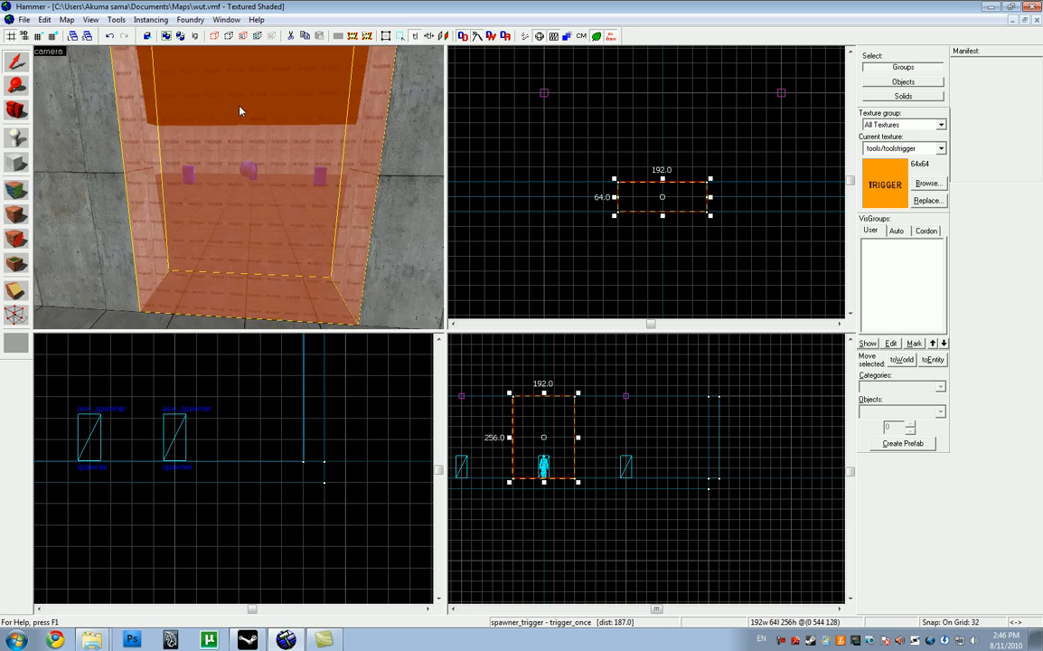
key(s)
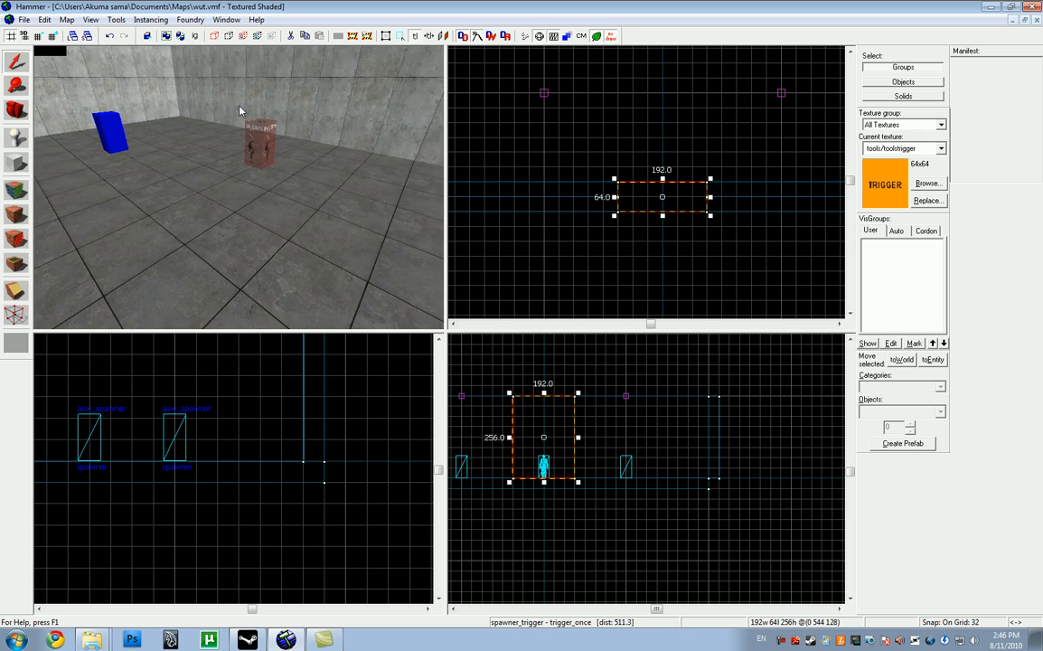
key(w)
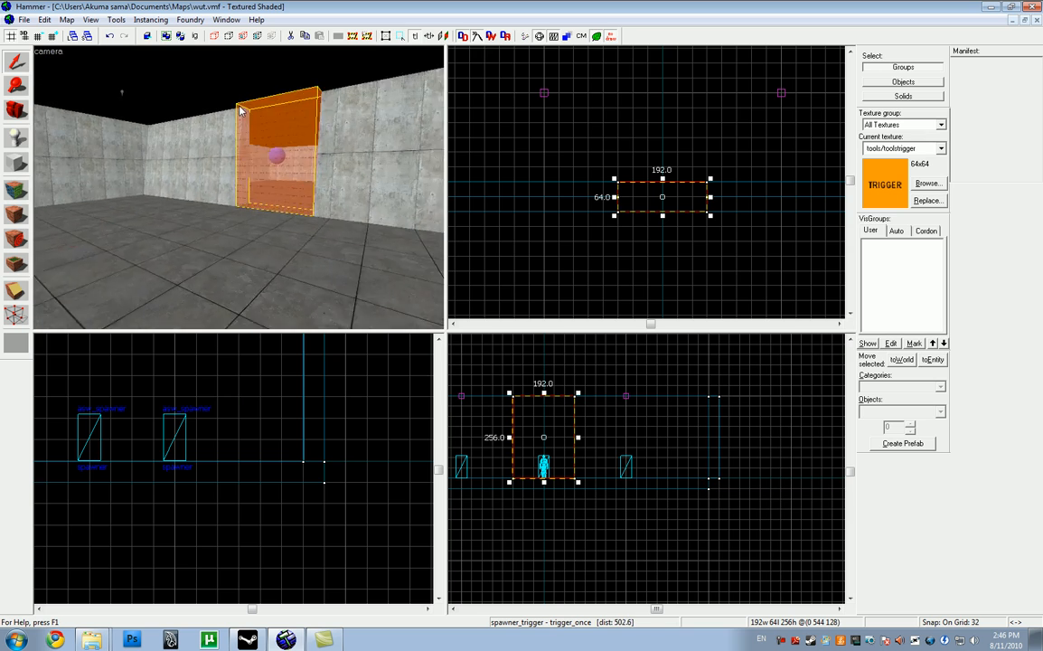
key(s)
key(s)
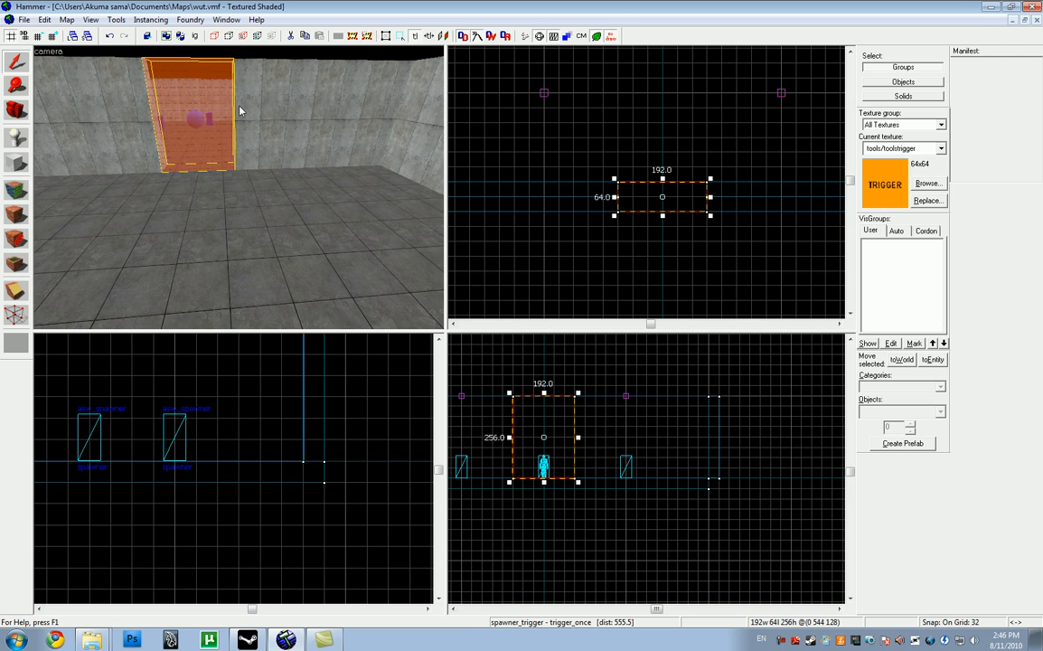
key(w)
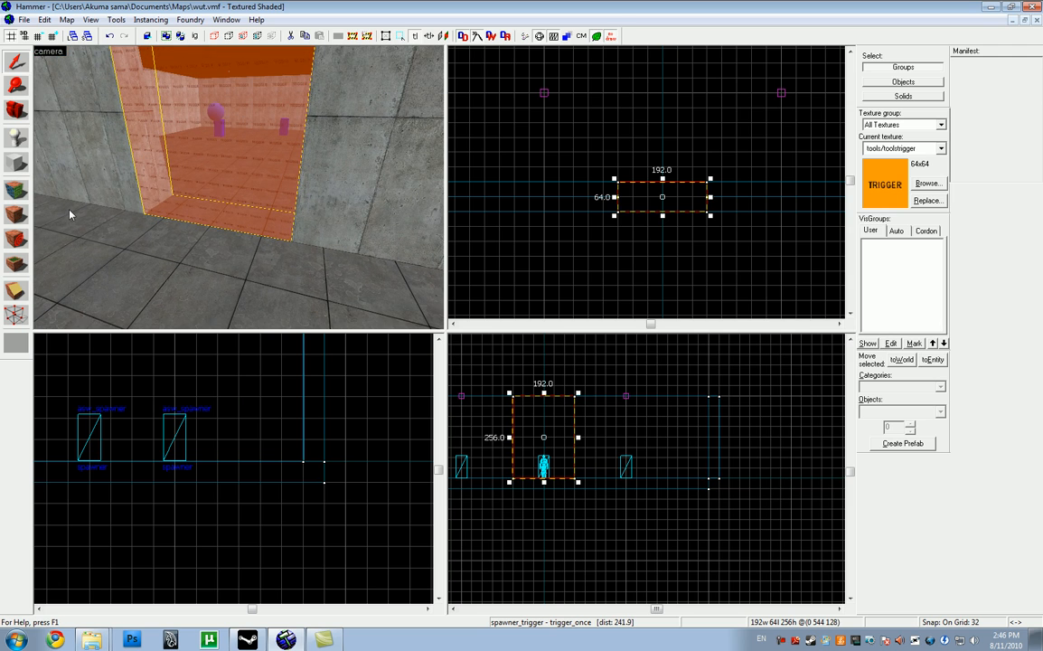
Place a new point entity on the floor in front of the doorway trigger, centred on the opening
click(16, 141)
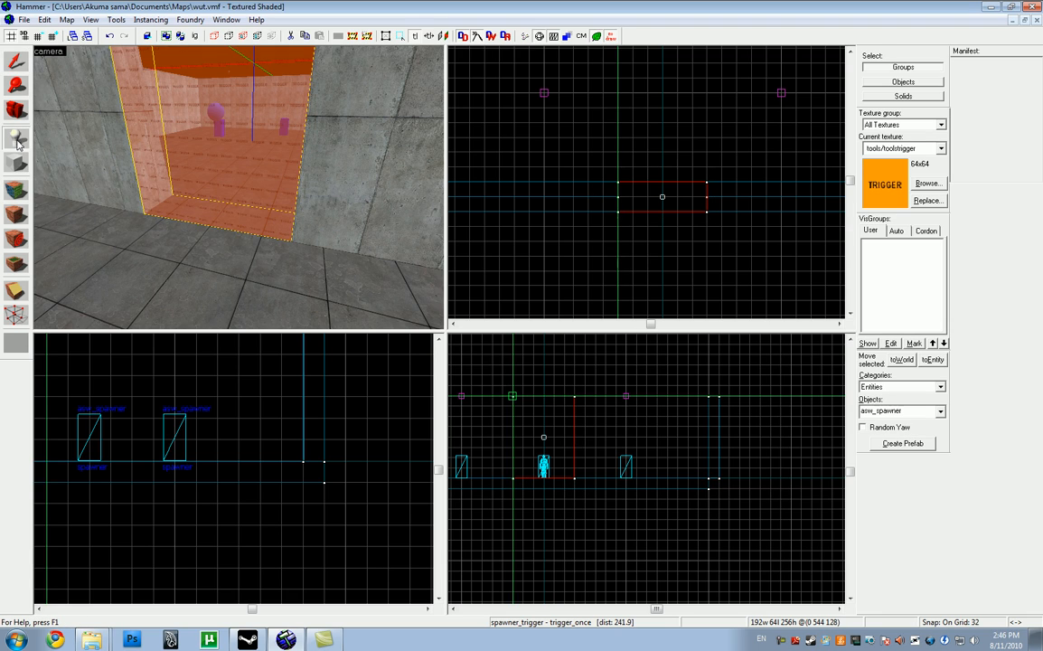
click(179, 269)
key(shift+s)
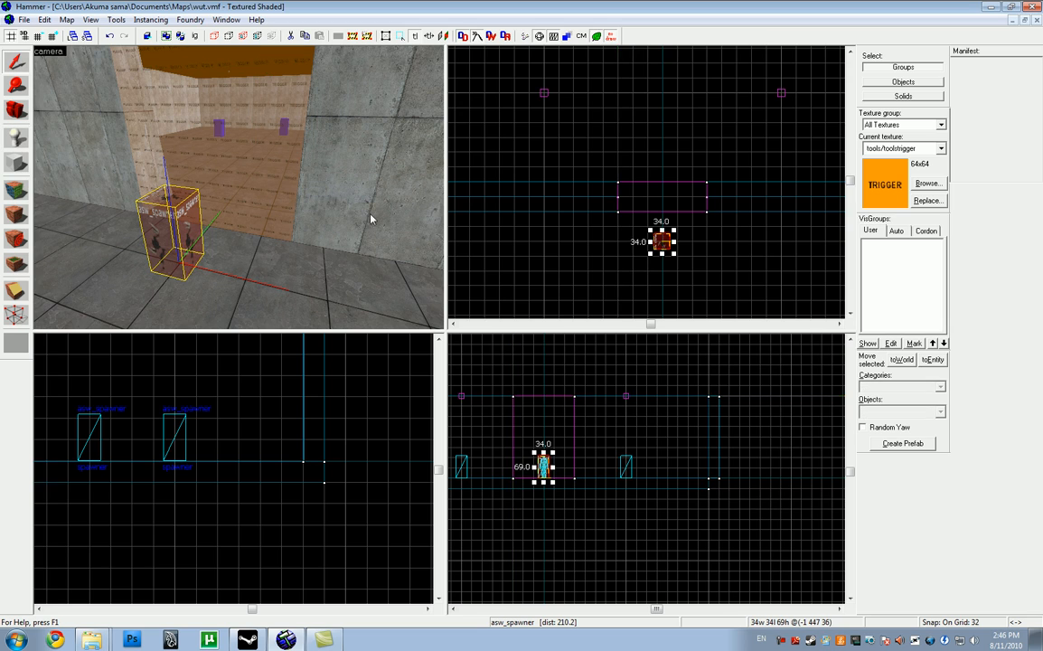
scroll(659, 262, up, 3)
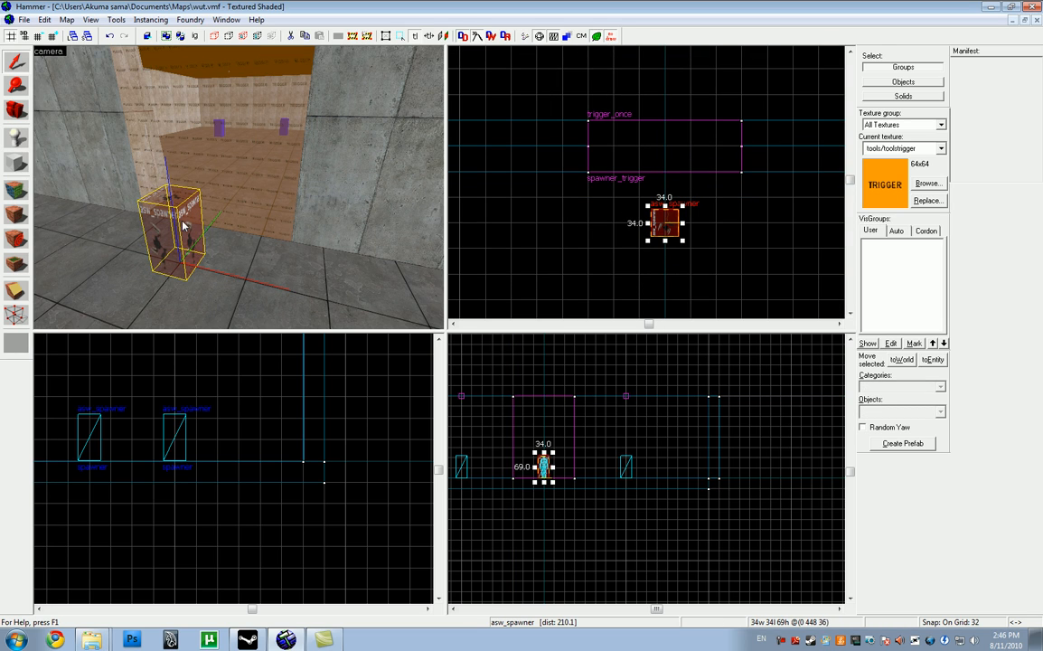
Change the class of the new entity in front of the doorway to asw_door and inspect the door model
double_click(155, 203)
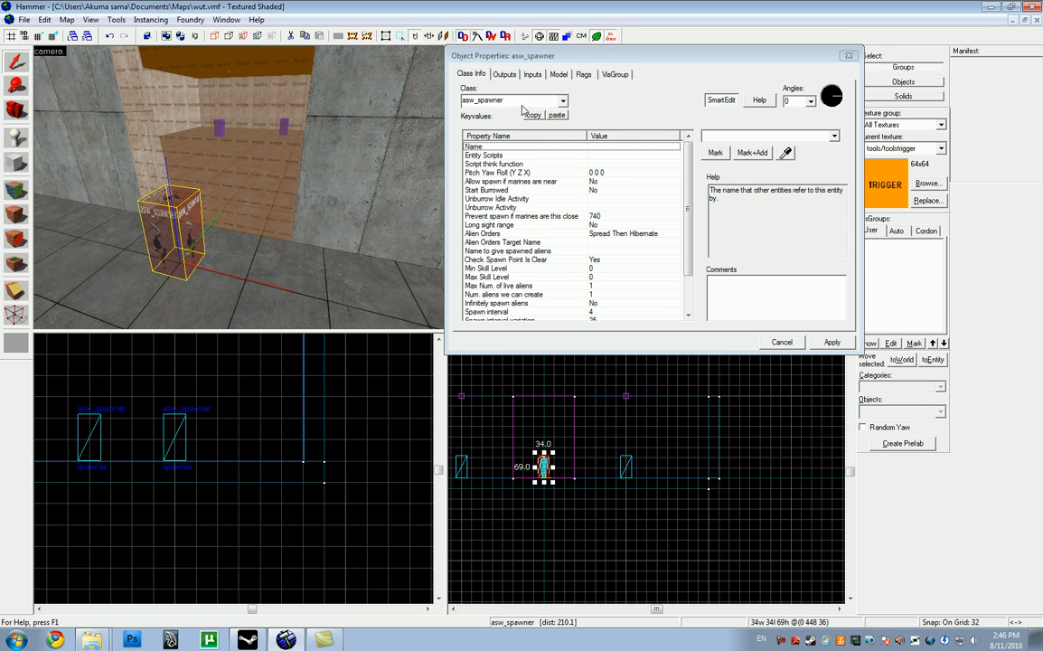
drag(506, 101, 480, 101)
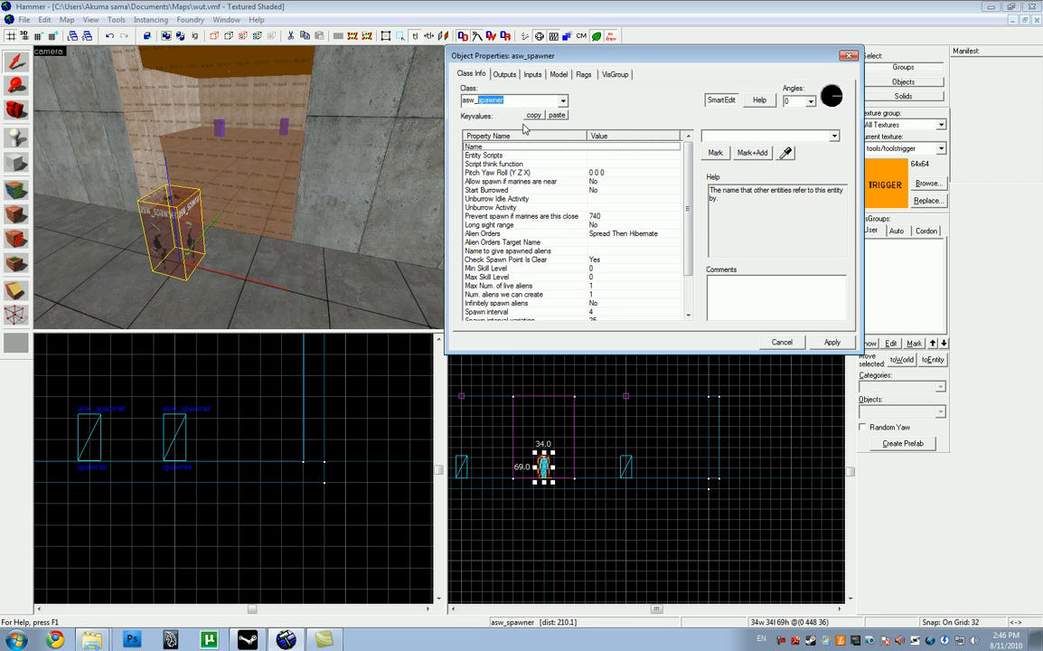
text(door)
click(832, 341)
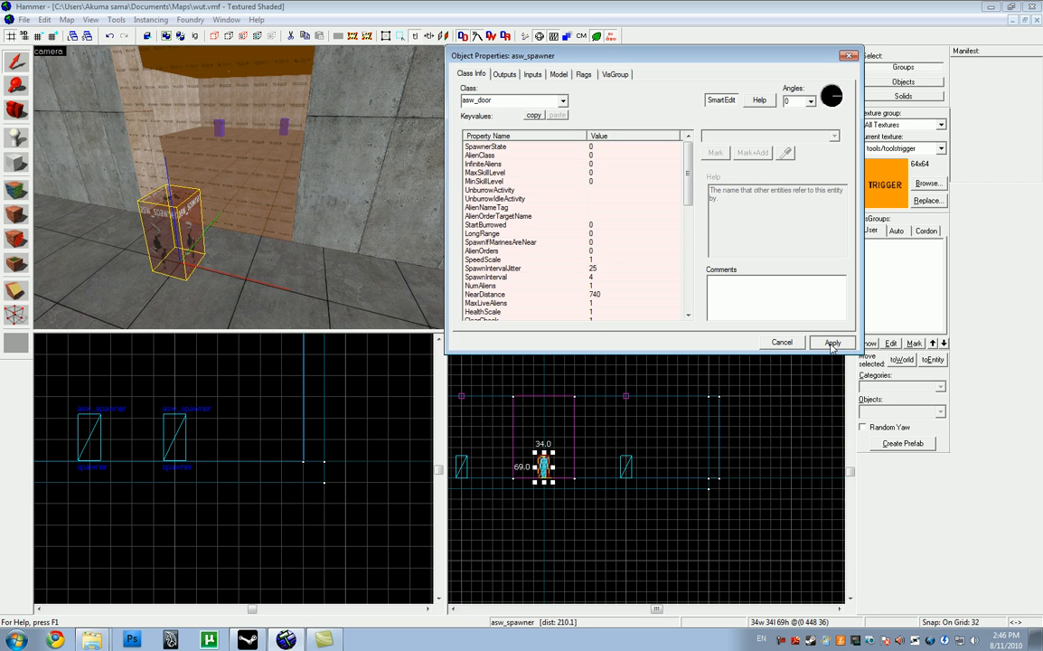
click(832, 342)
key(a)
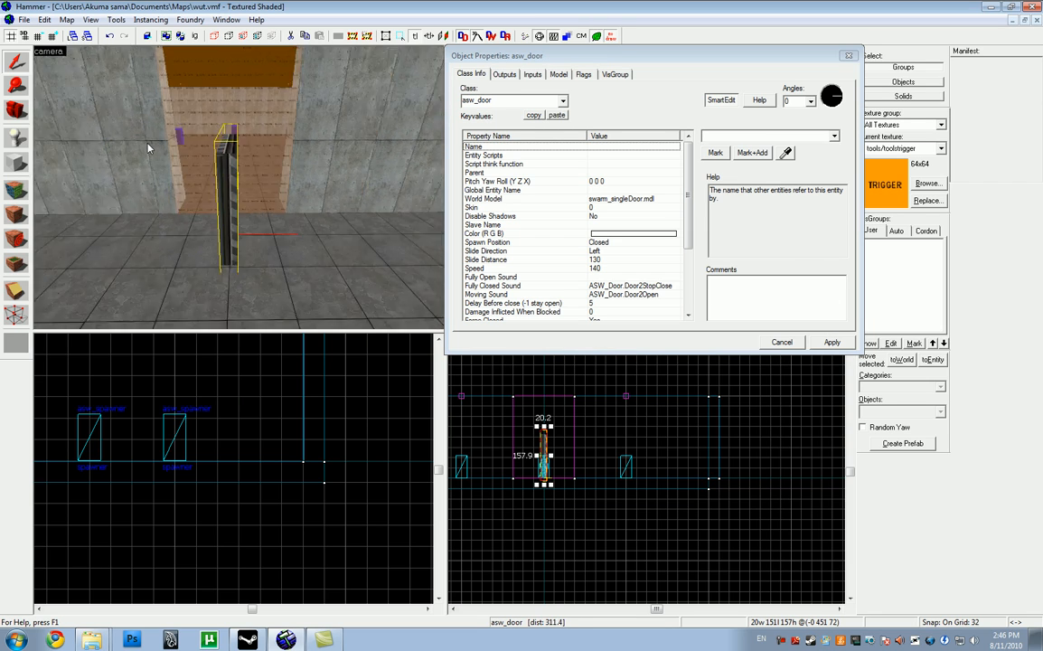
key(s)
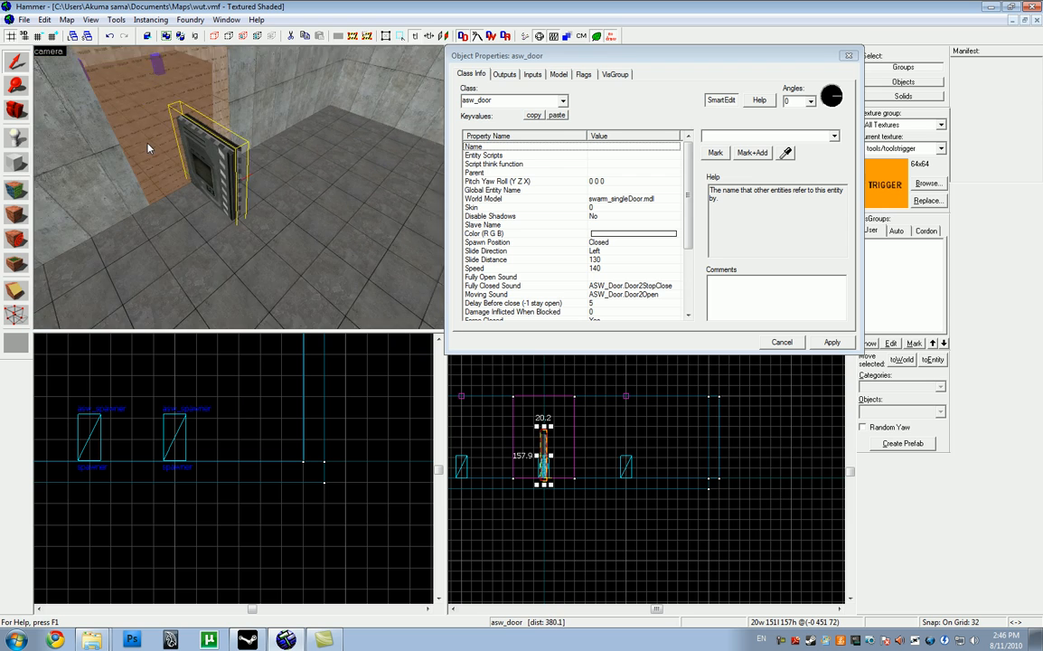
key(d)
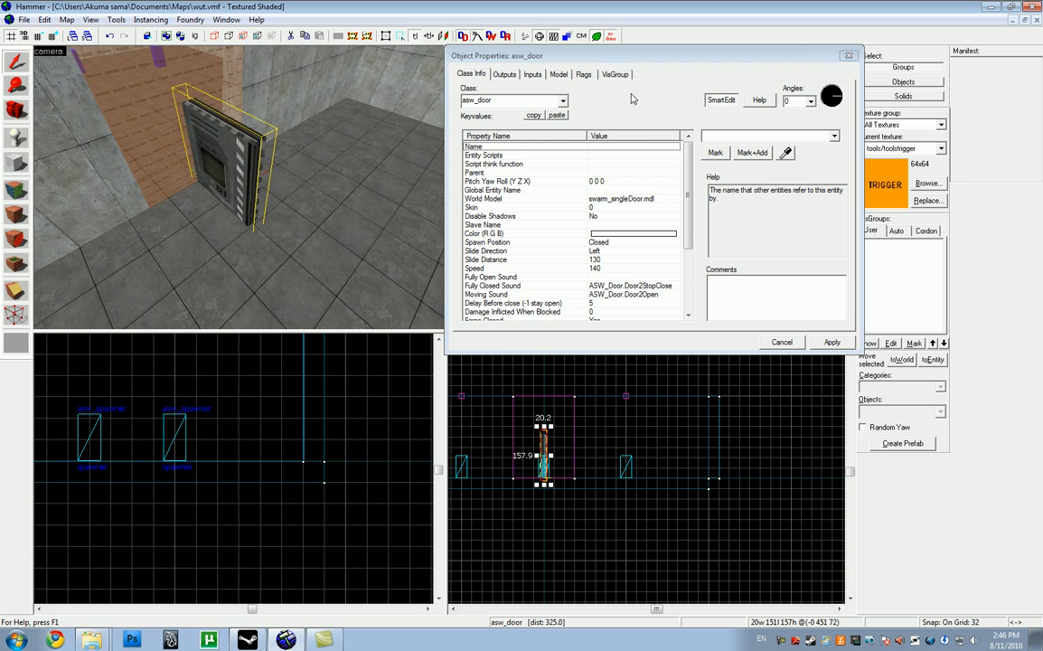
click(849, 57)
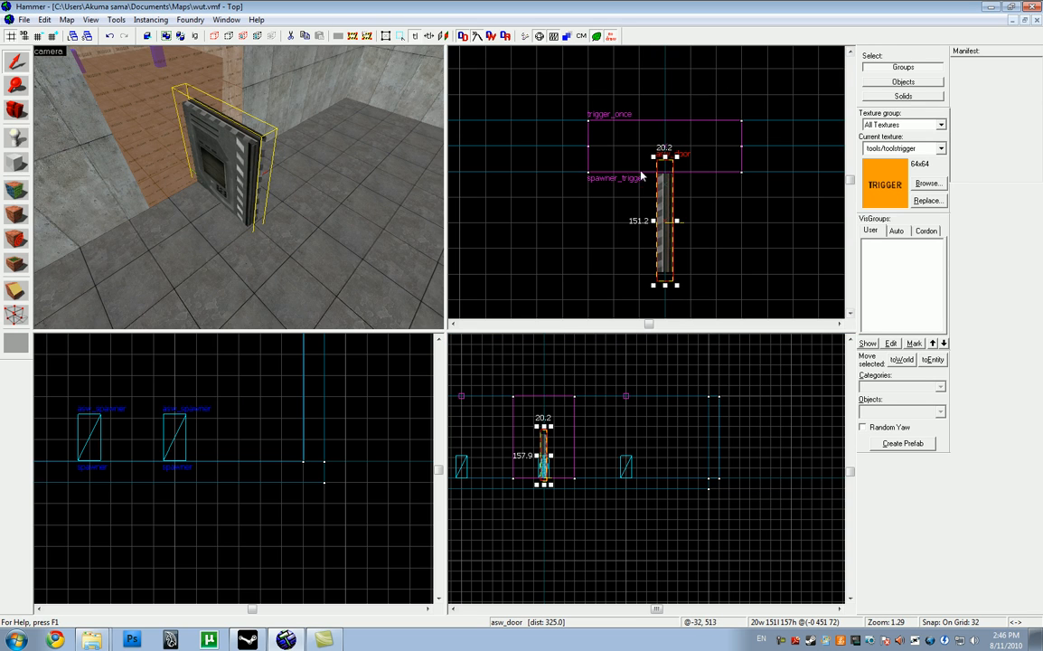
Rotate the asw_door parallel to the doorway opening and set its yaw angle to exactly 270
drag(677, 157, 777, 235)
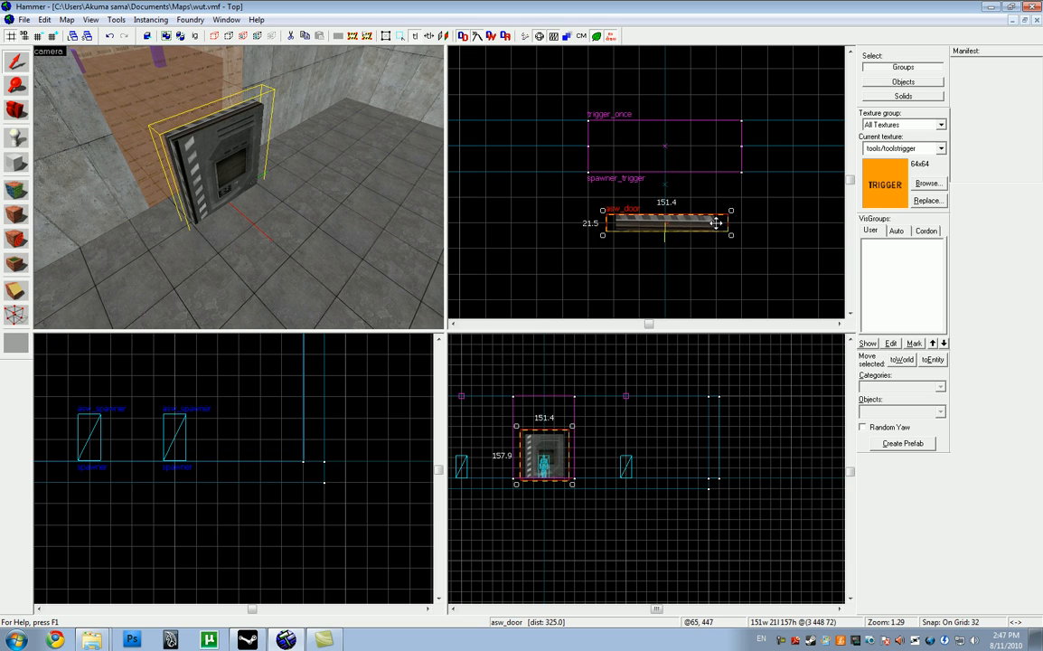
drag(717, 223, 717, 217)
double_click(249, 153)
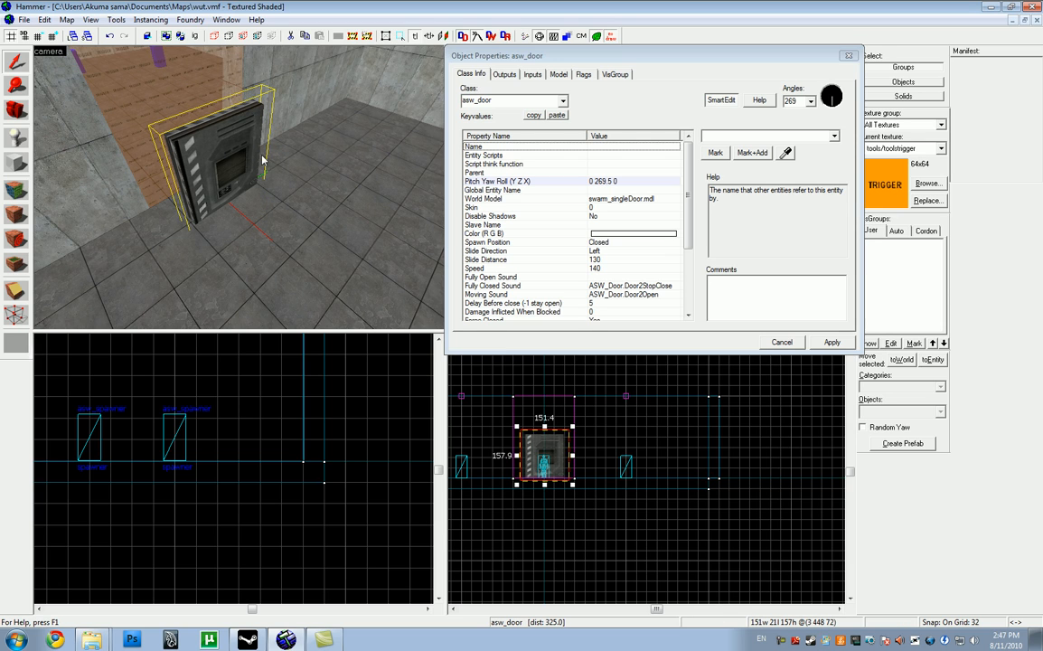
double_click(804, 102)
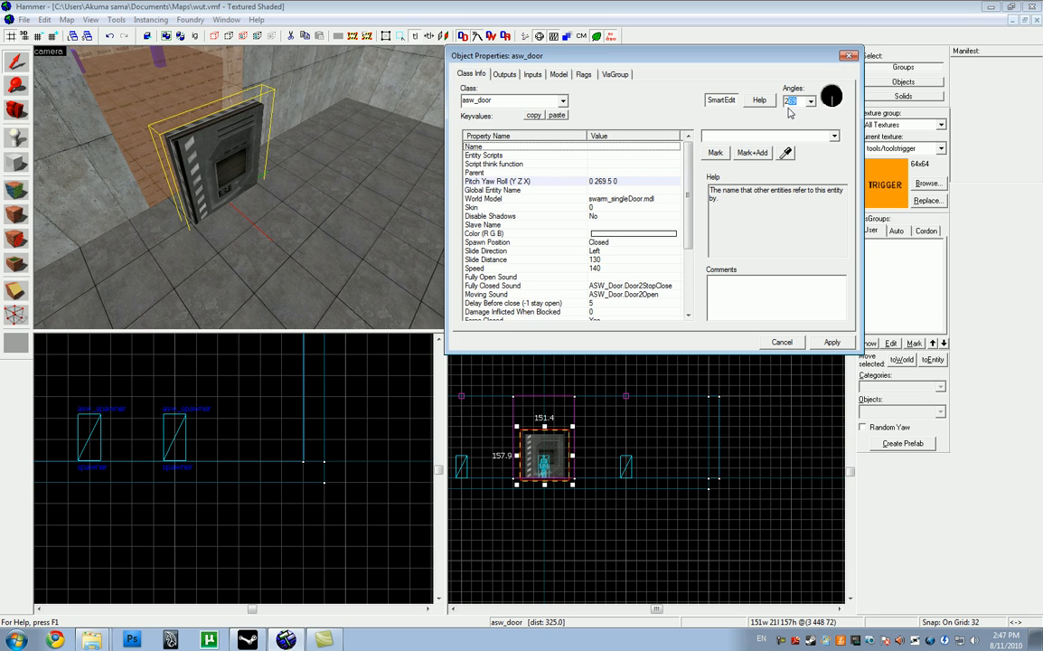
click(830, 345)
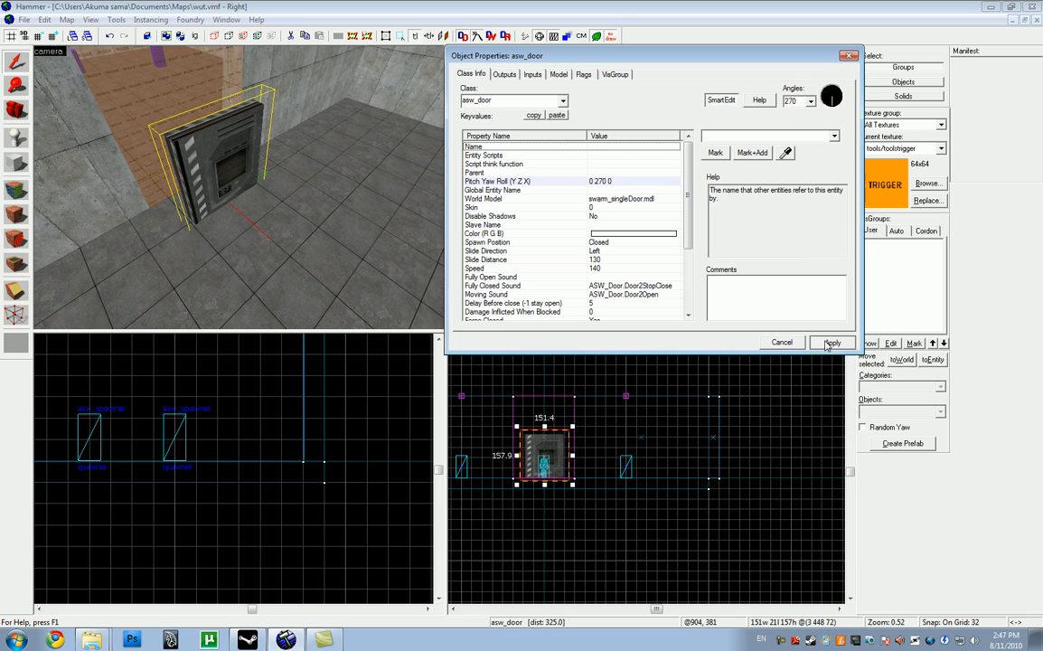
Move the asw_door into the doorway so it sits centred in the depth of the trigger_once brush
click(848, 57)
scroll(673, 227, up, 2)
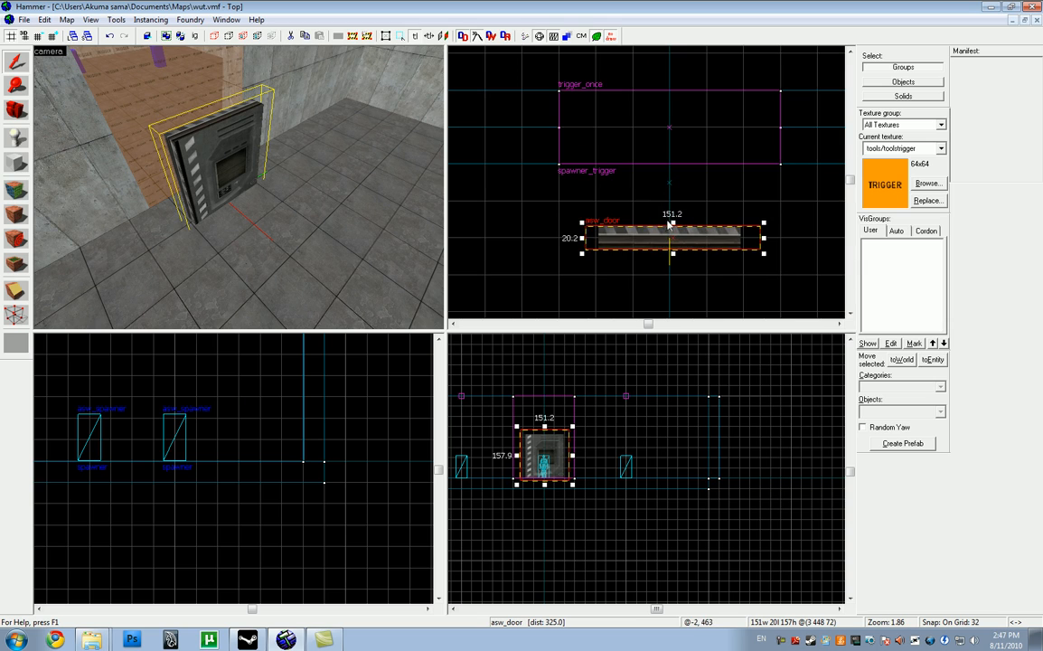
drag(672, 230, 672, 122)
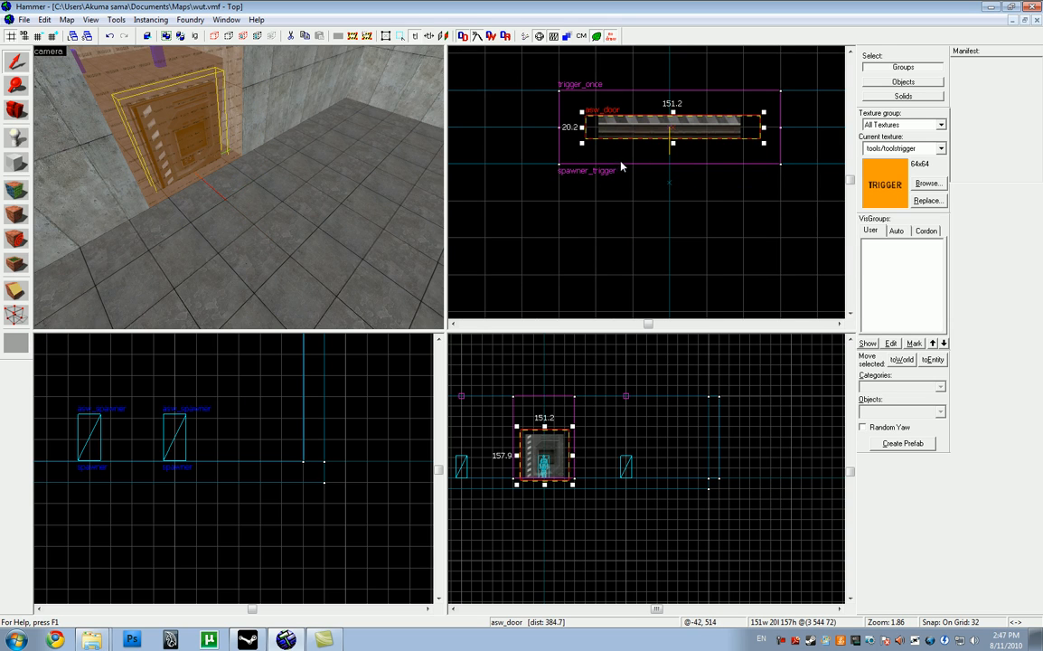
Narrow the doorway's trigger_once brush from both sides to a width of 128 units
click(556, 132)
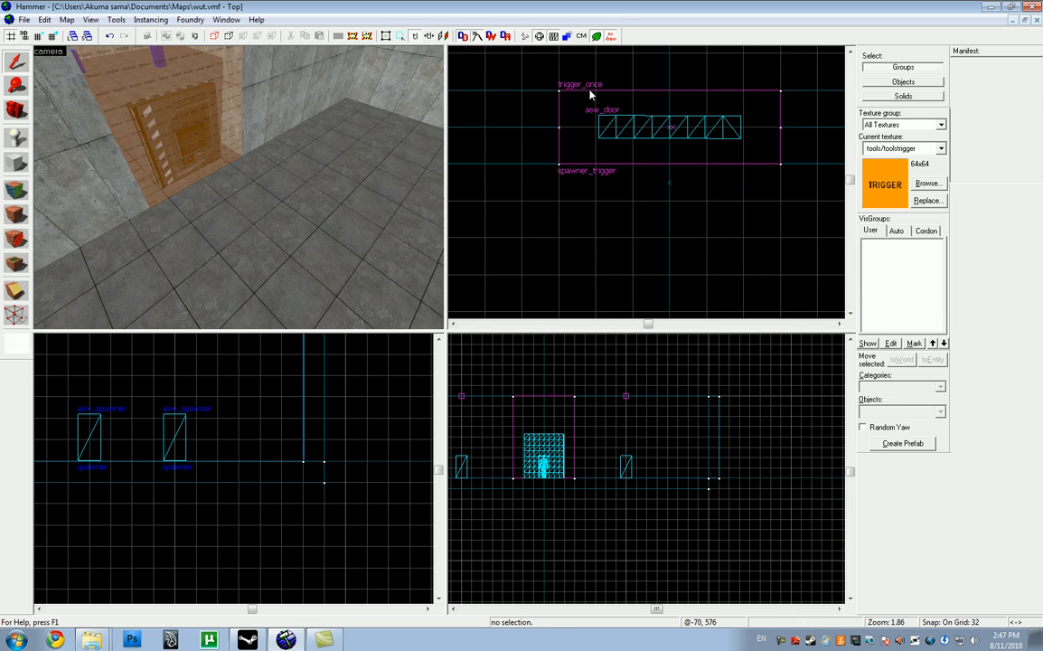
click(565, 112)
drag(556, 127, 592, 129)
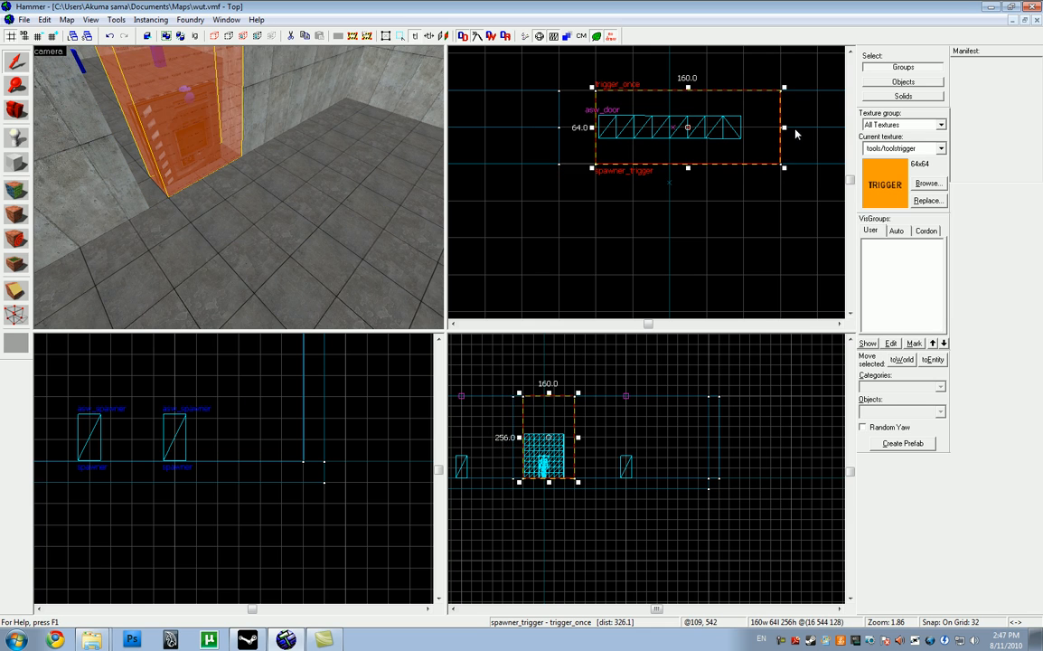
drag(785, 130, 749, 132)
Reduce the grid size to 1 and trim both sides of the trigger_once to 124 units wide, matching the door
scroll(757, 109, up, 1)
scroll(755, 112, up, 3)
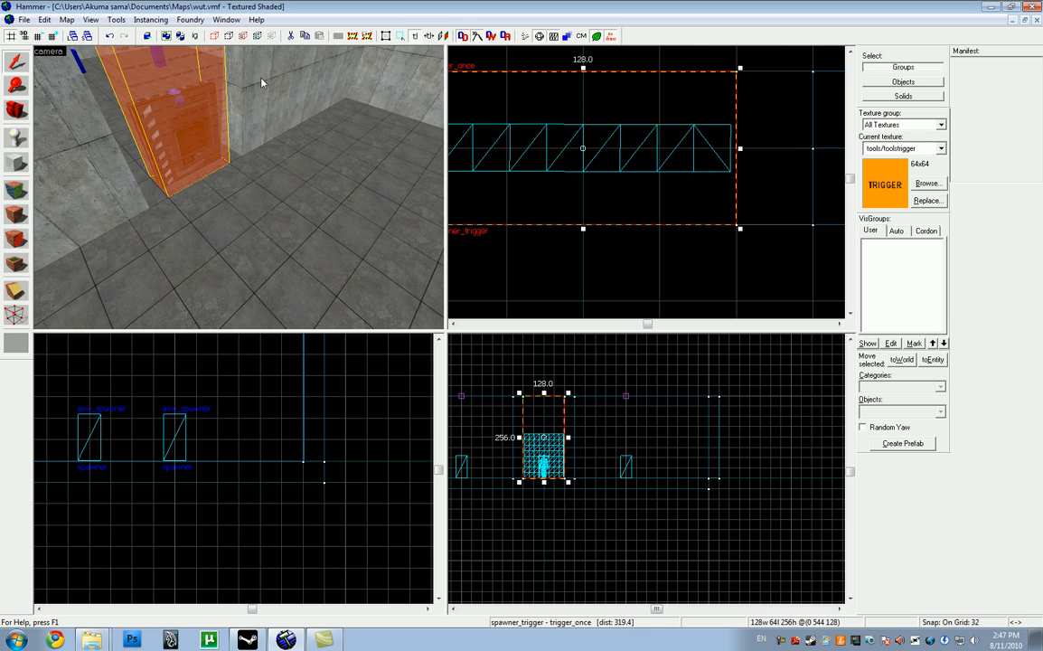
click(40, 36)
click(41, 36)
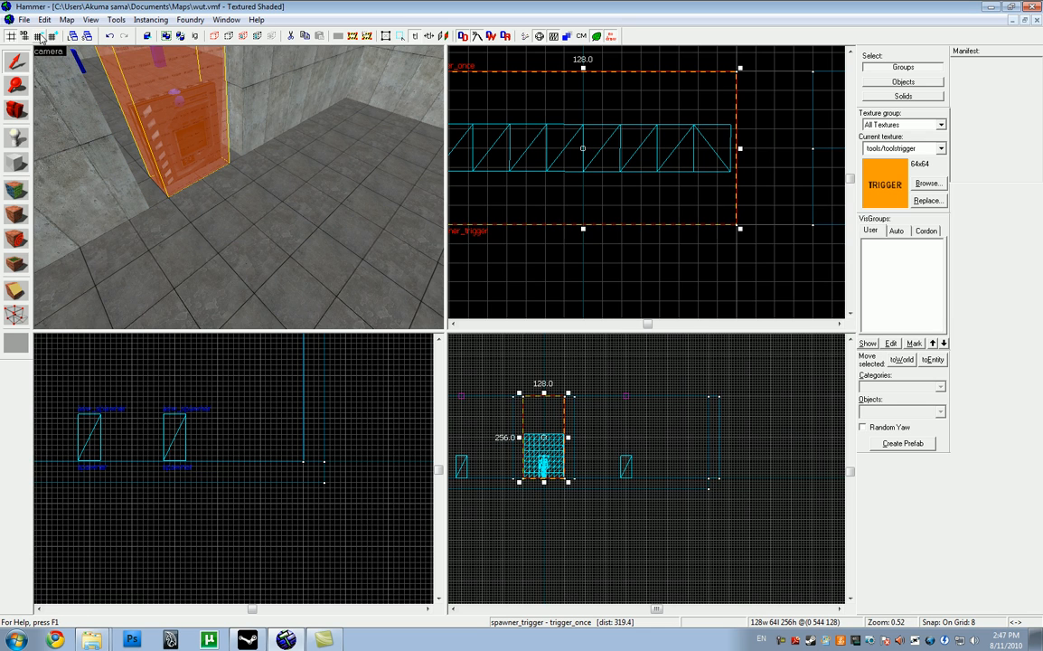
click(41, 36)
click(41, 36)
click(41, 36)
scroll(703, 163, up, 10)
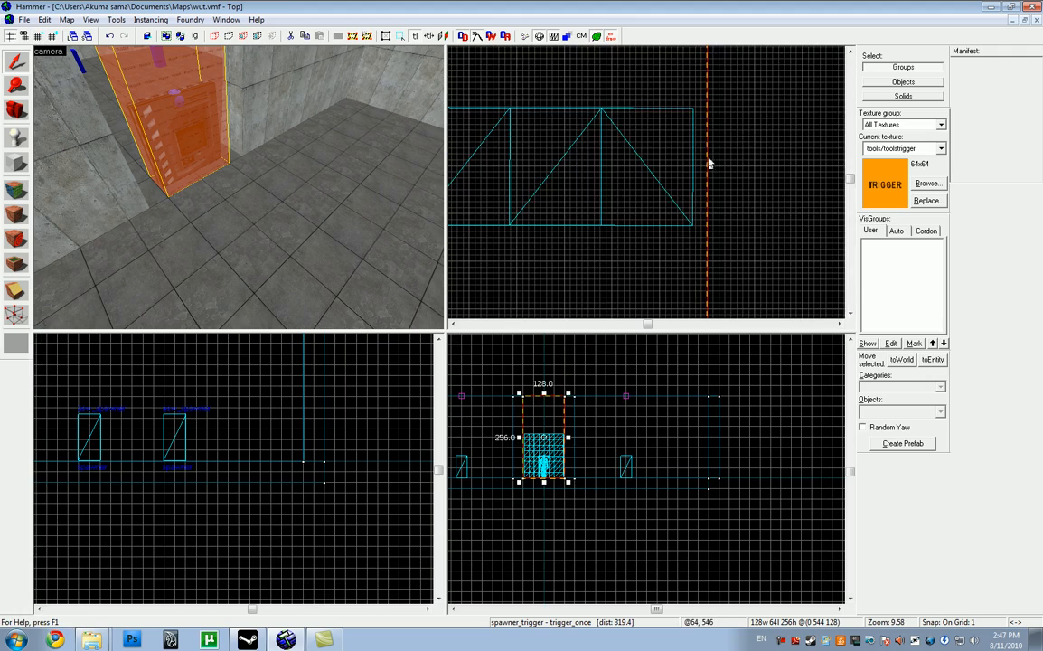
scroll(719, 164, down, 10)
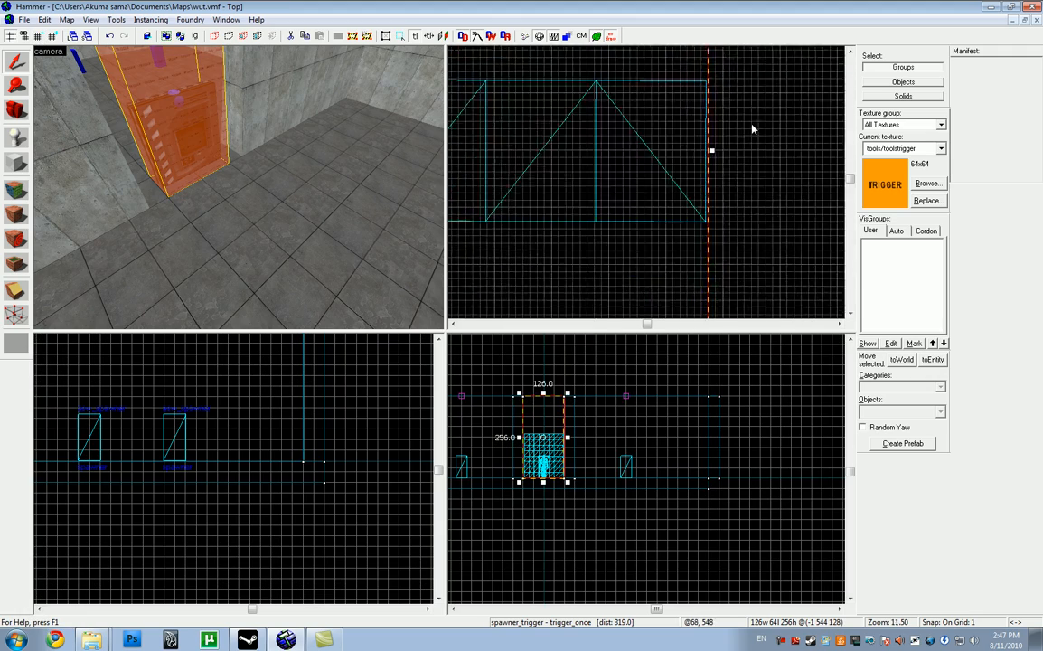
scroll(516, 142, up, 8)
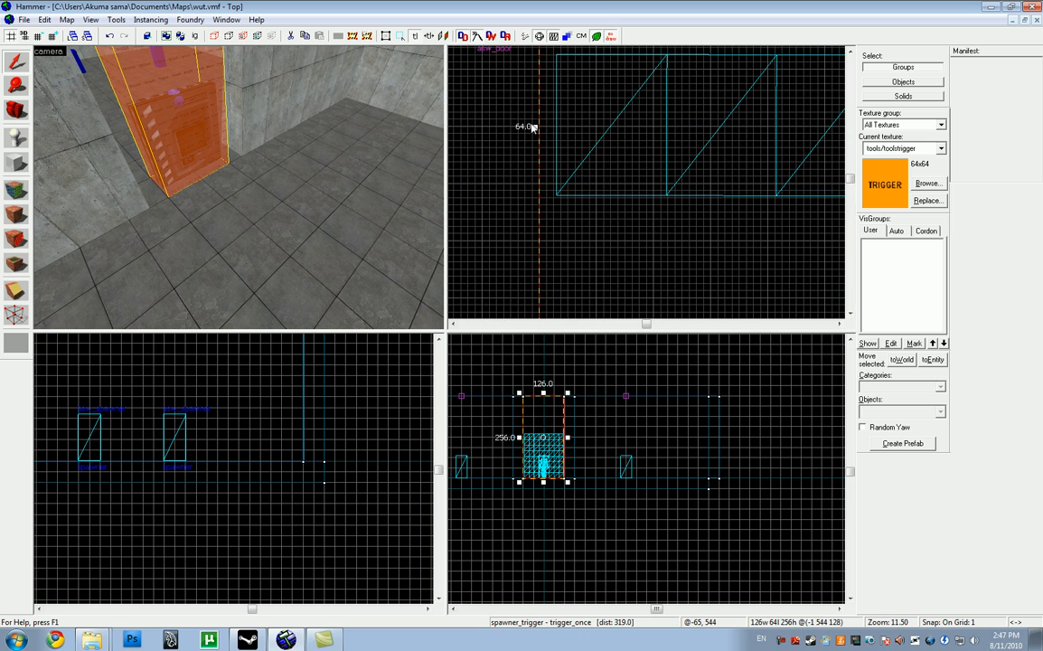
drag(535, 126, 552, 128)
Extend the wall brush on the west side of the doorway to 450 units wide so it meets the trigger's edge
scroll(555, 118, down, 11)
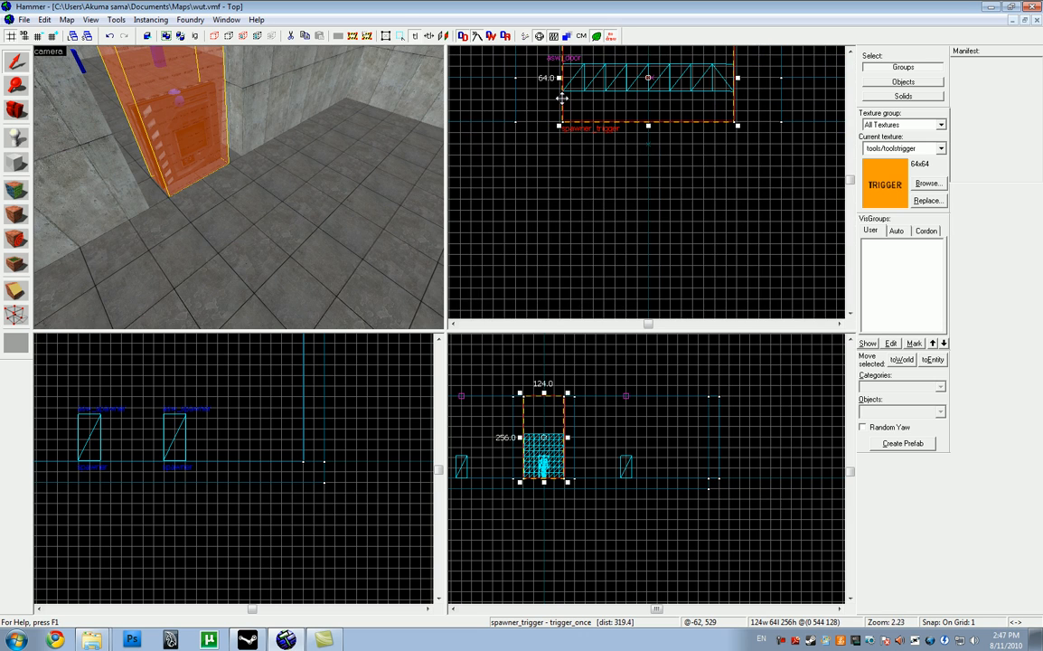
scroll(524, 195, up, 2)
click(499, 178)
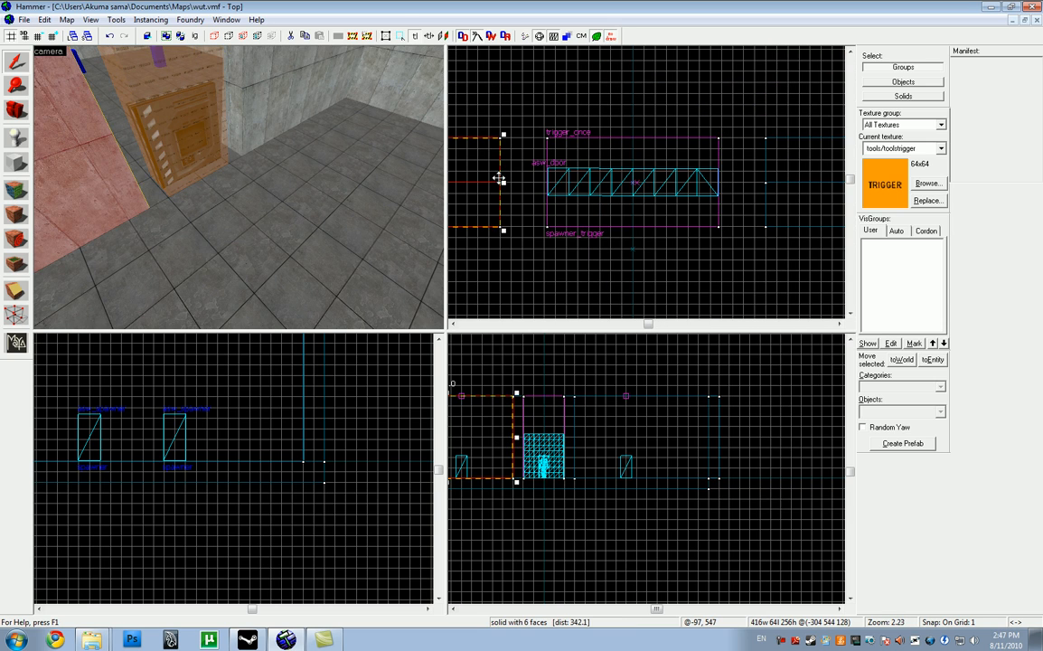
drag(503, 183, 567, 168)
scroll(560, 177, up, 10)
scroll(568, 169, down, 10)
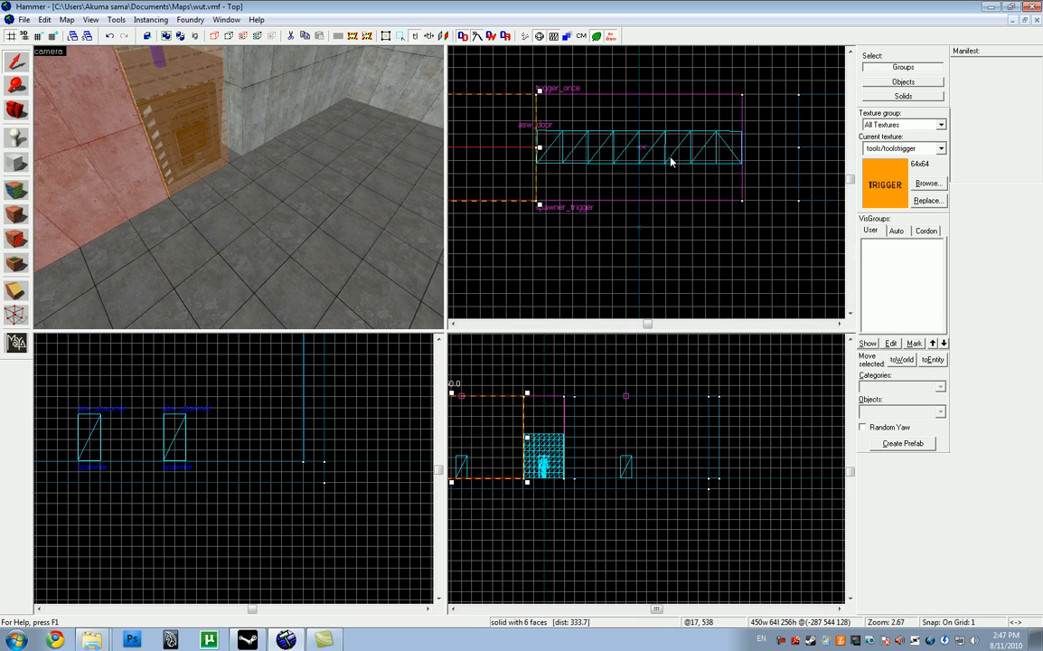
Widen the wall brush on the east side of the doorway to 450 units so it meets the door's edge
click(782, 155)
scroll(739, 157, up, 8)
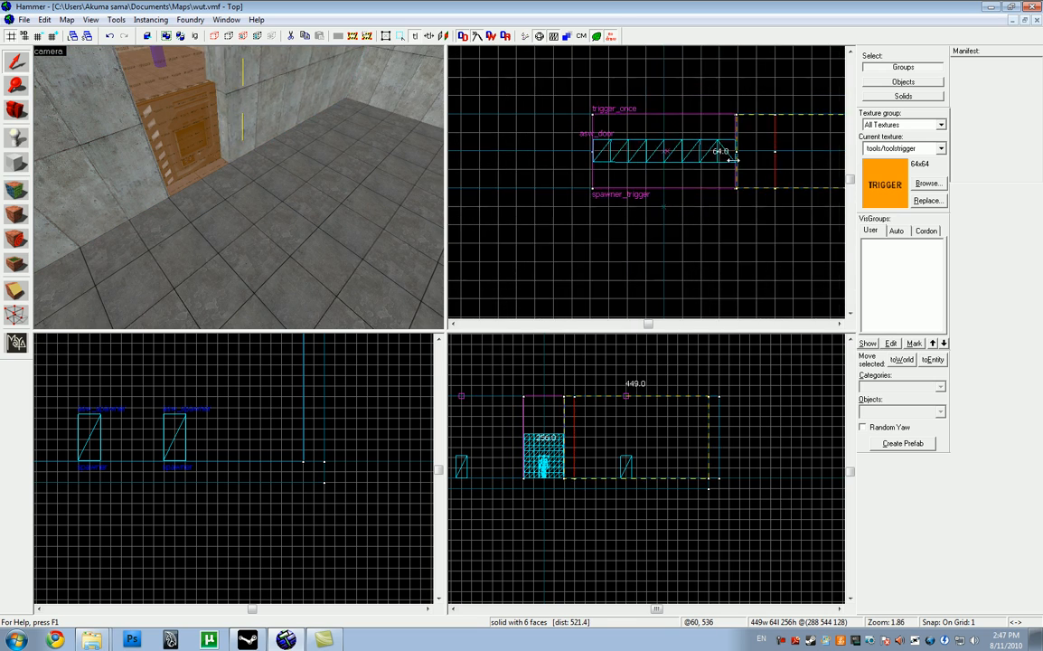
scroll(740, 157, up, 3)
click(691, 183)
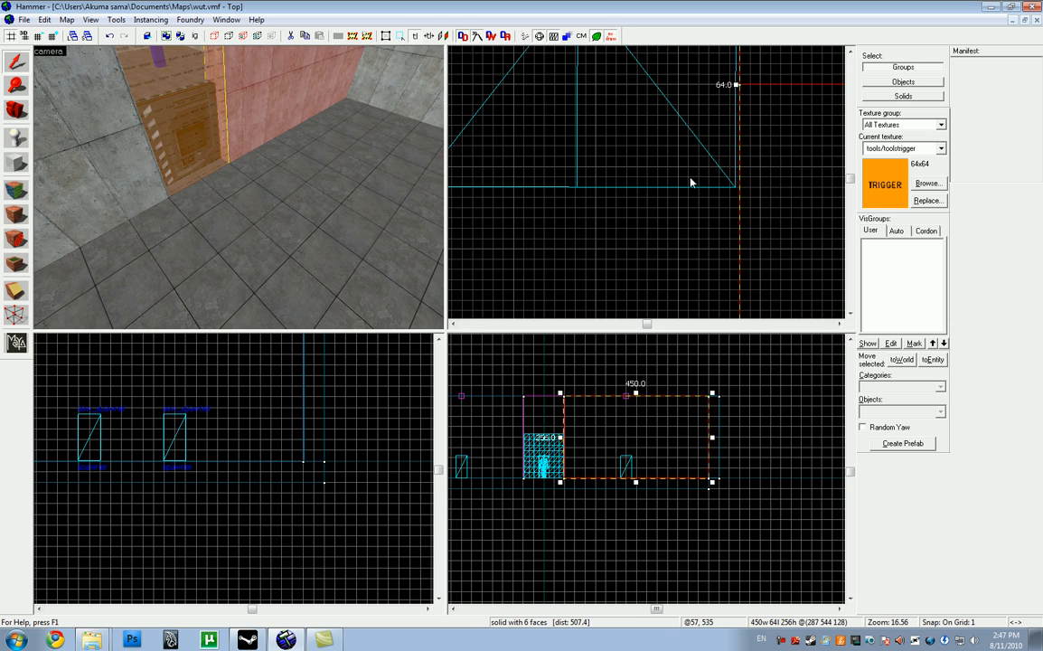
Lower the top of the trigger_once brush to the door's height, making the trigger 138 units tall
key(z)
key(w)
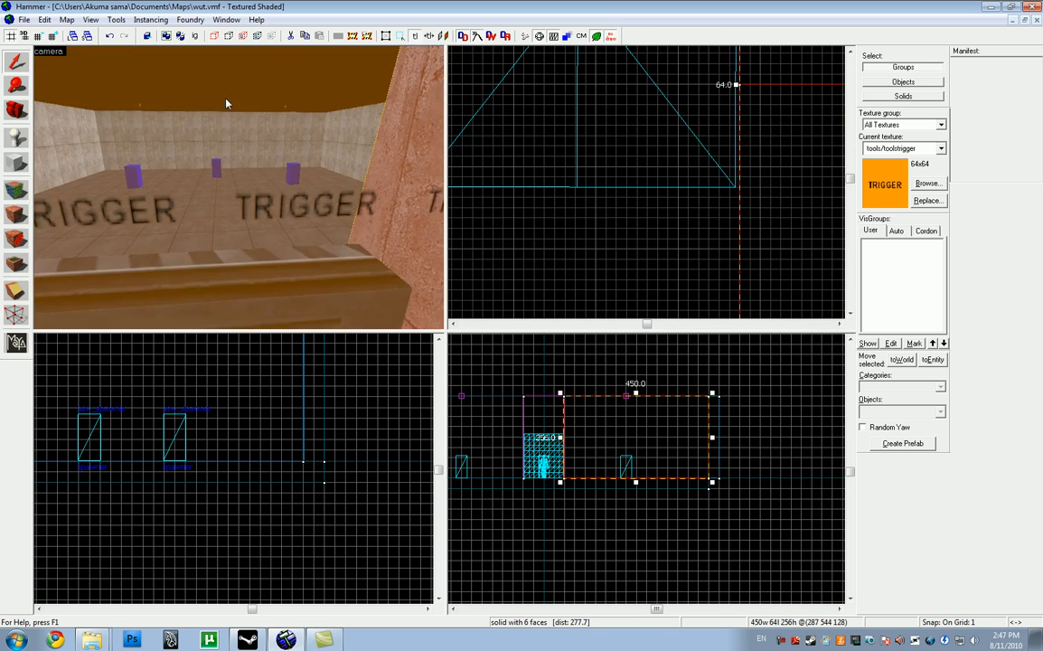
key(s)
key(z)
click(16, 162)
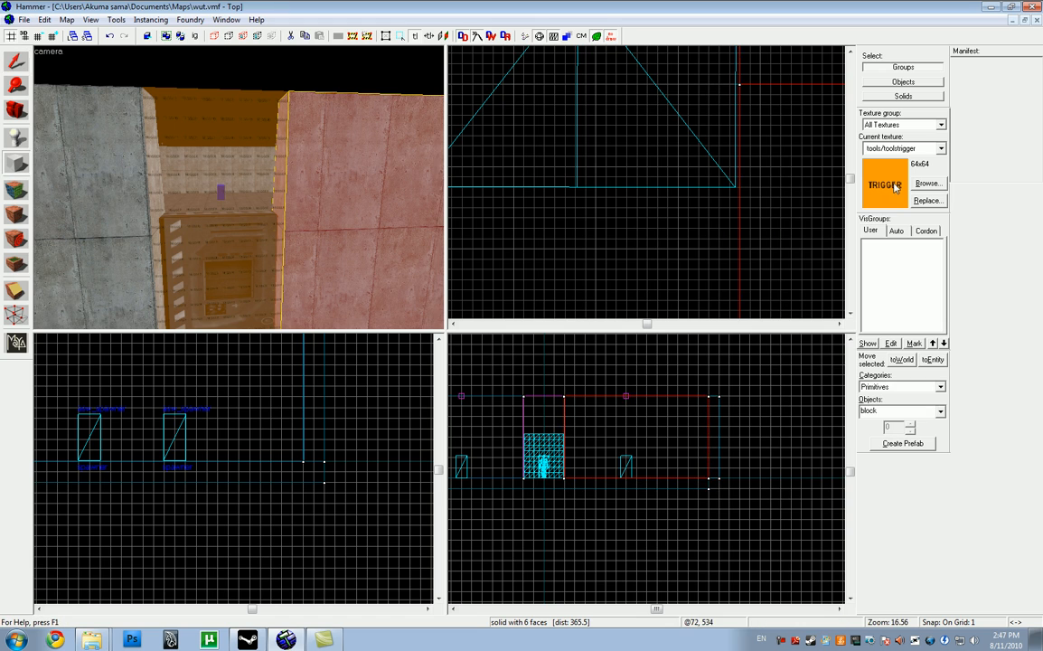
click(17, 61)
click(217, 128)
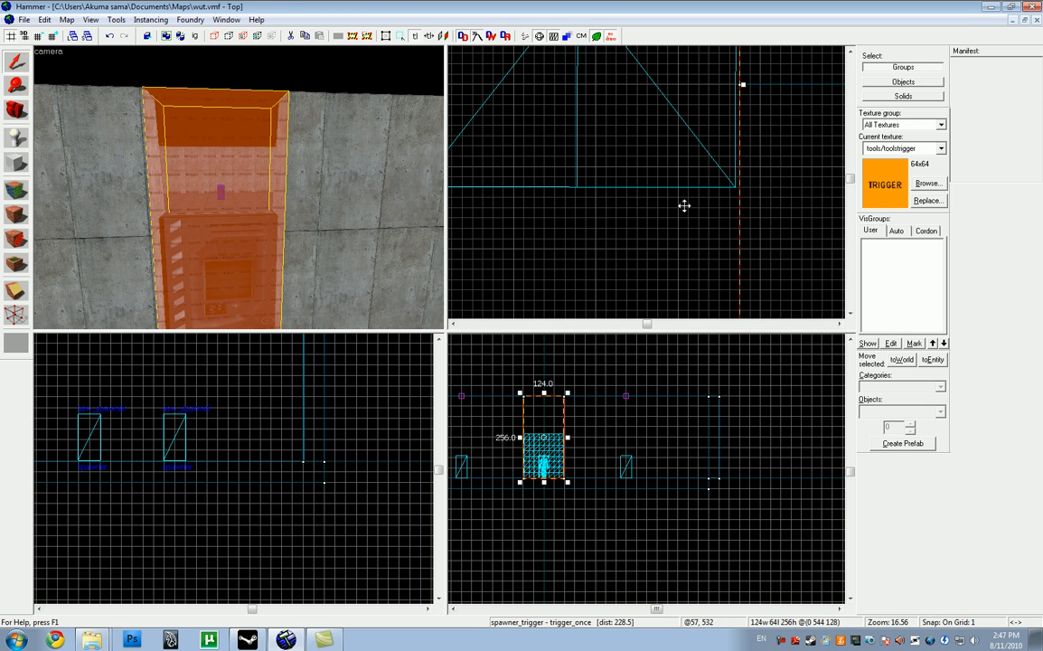
scroll(523, 453, up, 5)
drag(559, 338, 542, 457)
scroll(551, 426, up, 6)
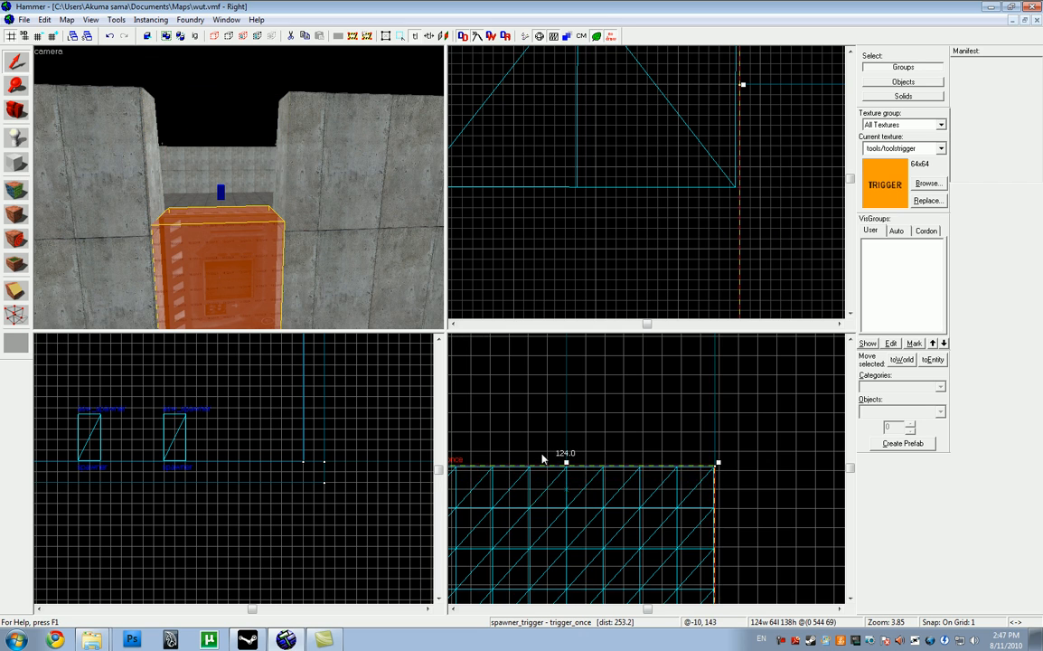
scroll(553, 456, up, 4)
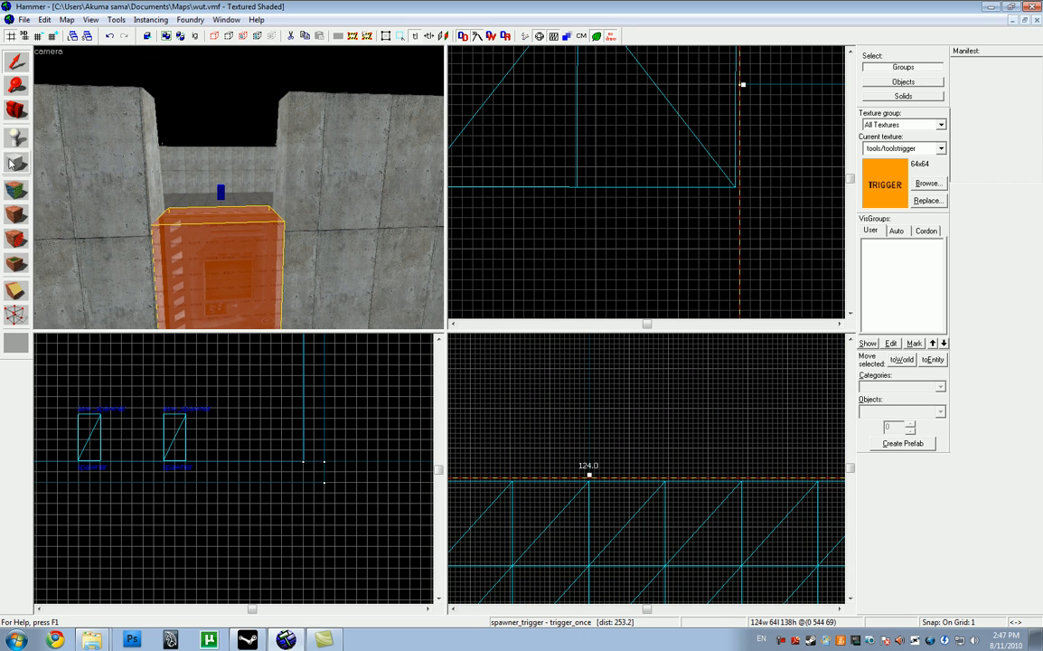
Clear the texture filter, limit the browser to used textures, and pick the concrete wall texture for a new block
click(14, 163)
click(925, 186)
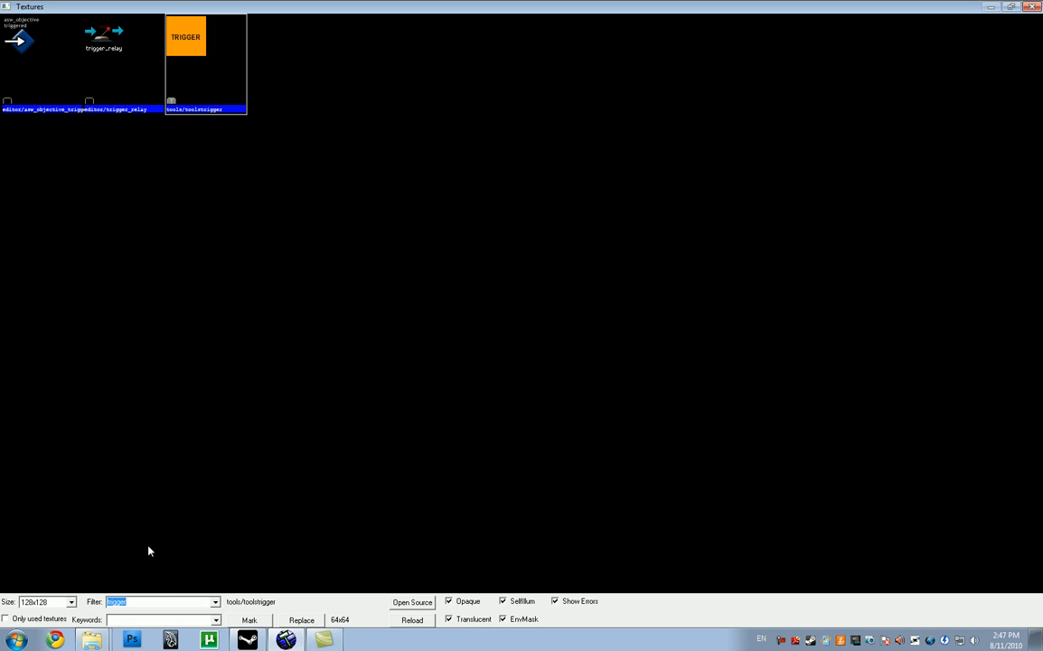
key(BackSpace)
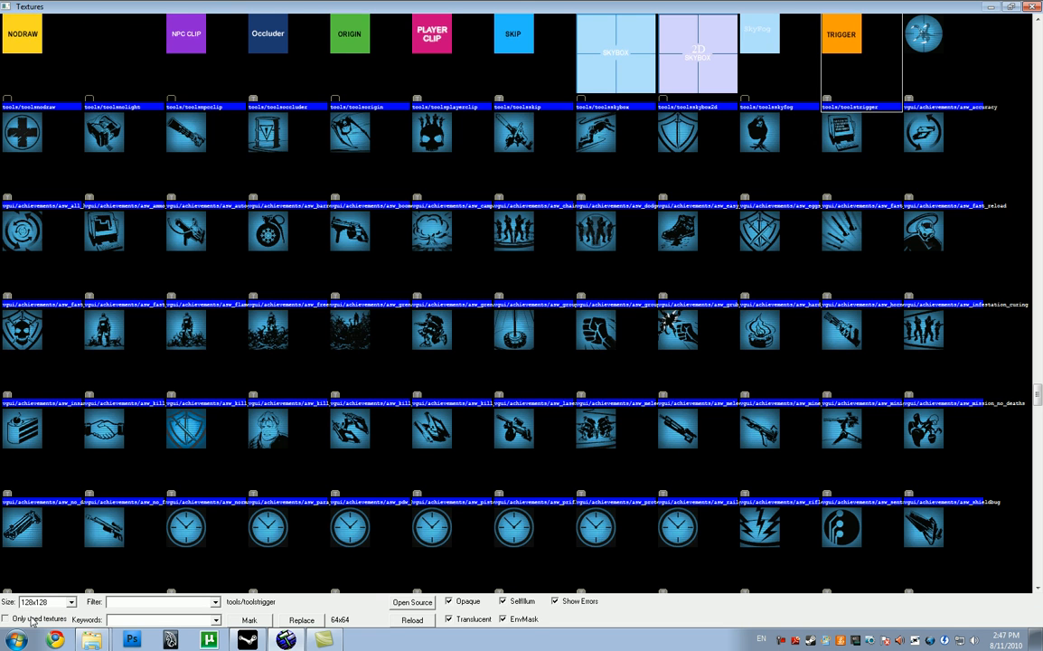
click(33, 618)
double_click(37, 65)
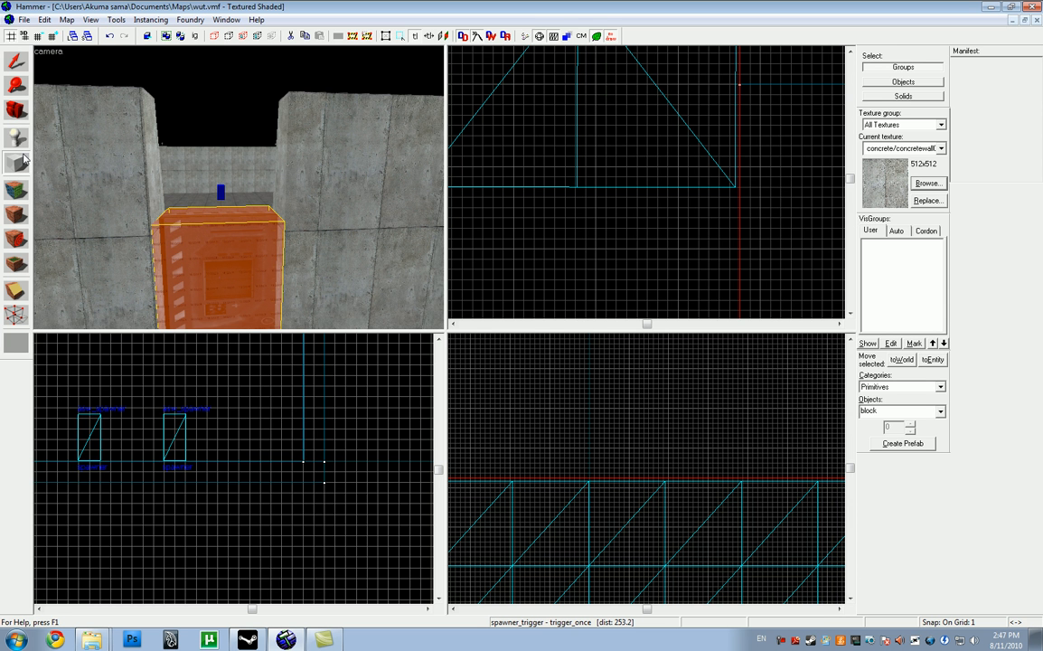
Create a concrete block 124 wide, 64 deep and 117 high filling the gap above the doorway trigger
scroll(228, 477, down, 5)
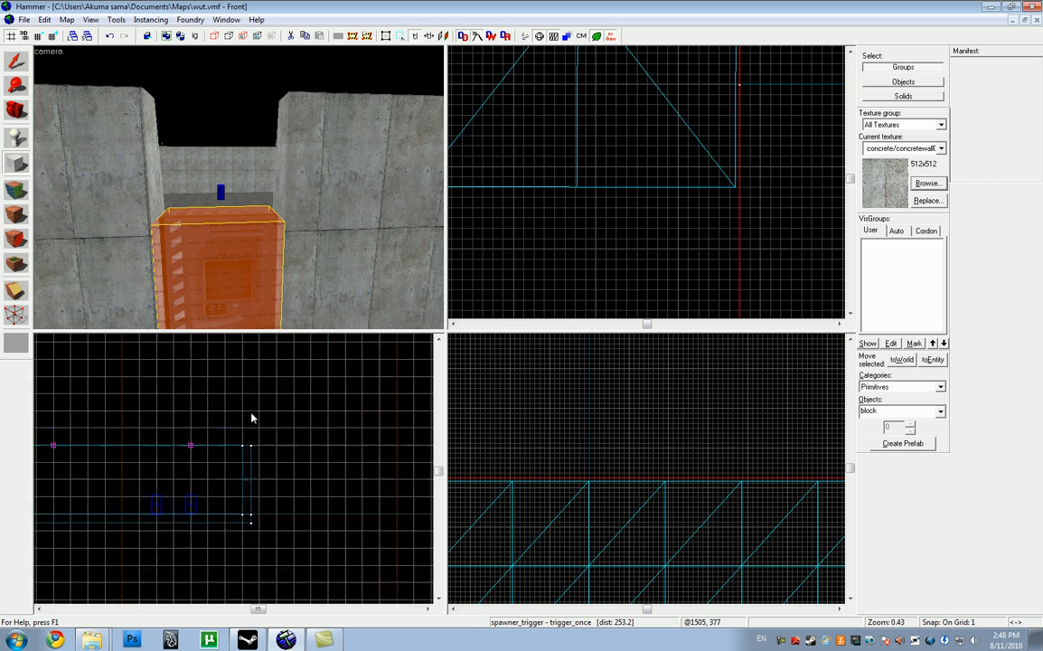
scroll(140, 449, up, 10)
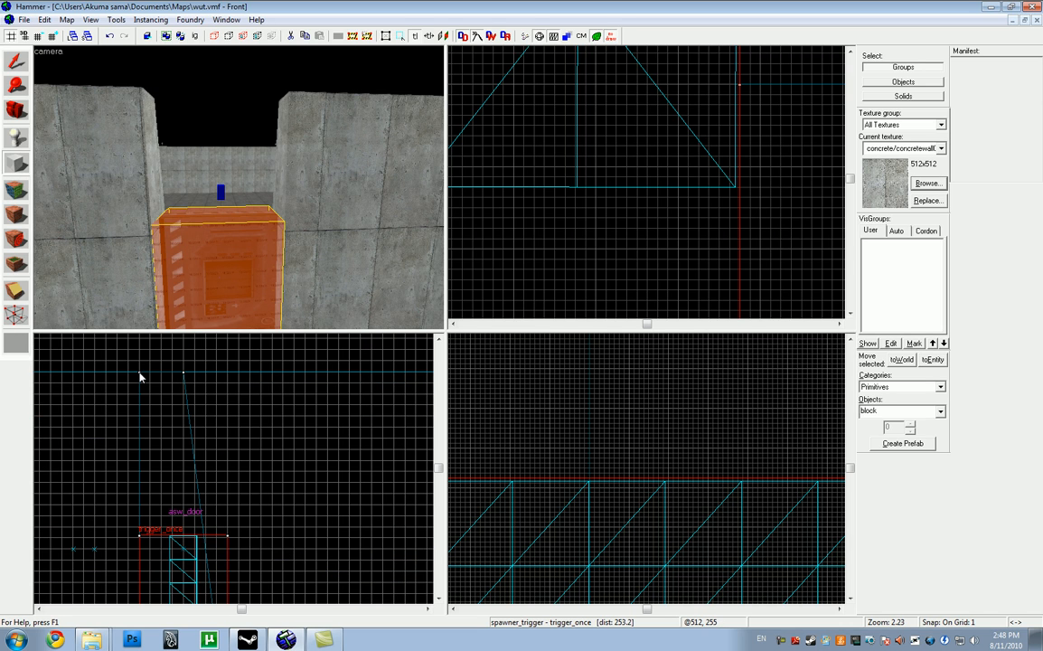
drag(140, 372, 191, 442)
scroll(189, 479, down, 3)
scroll(215, 474, up, 3)
scroll(199, 433, up, 8)
scroll(188, 475, down, 3)
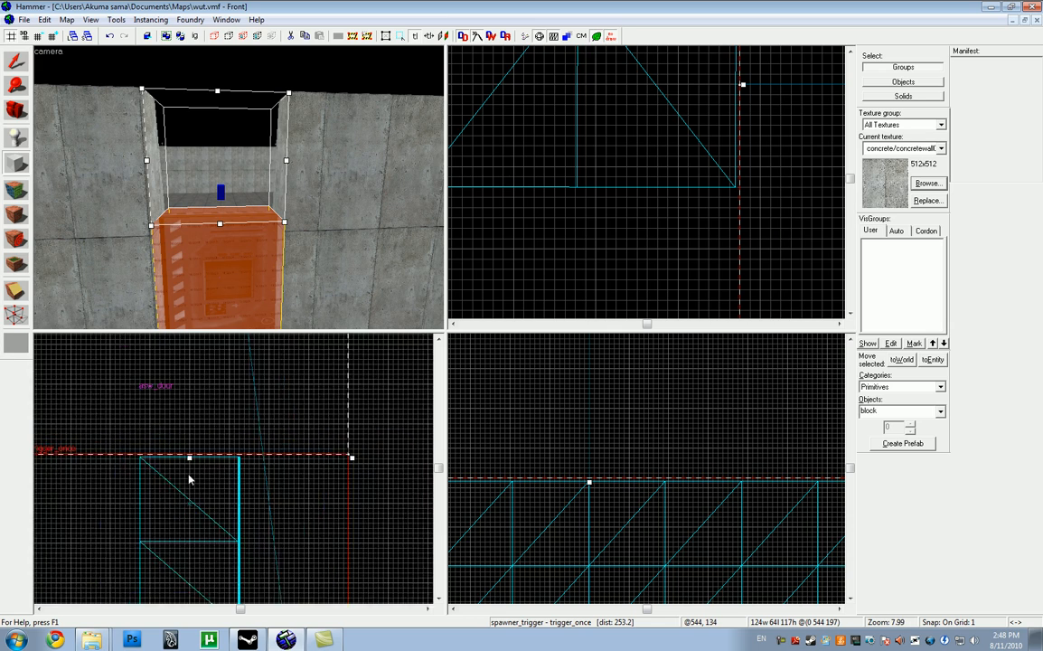
scroll(192, 471, up, 4)
scroll(192, 474, down, 18)
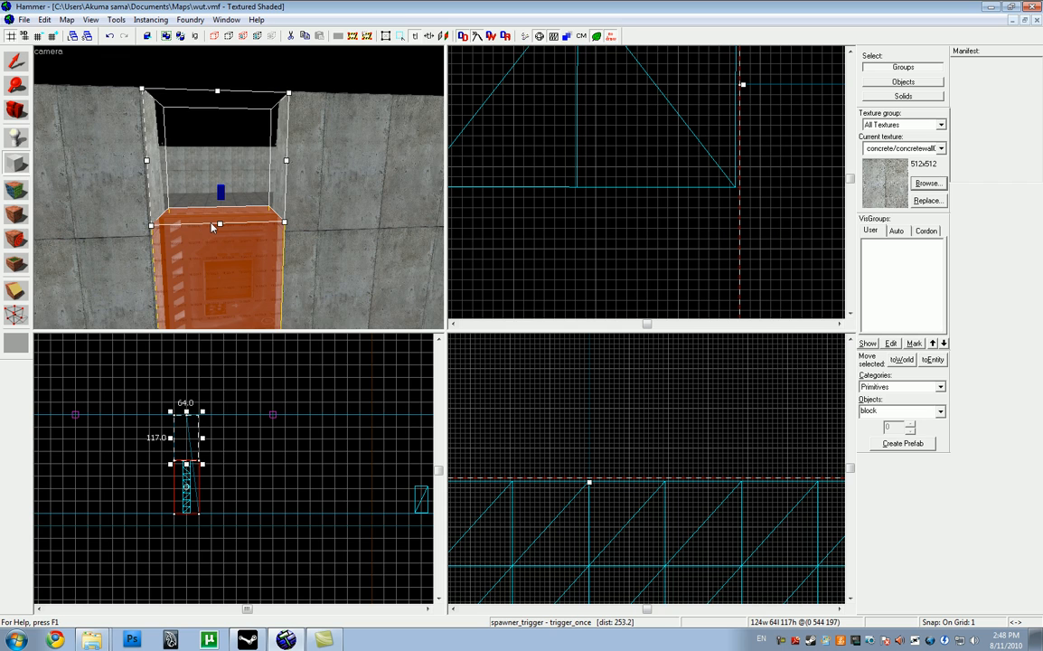
key(z)
key(Return)
Reduce the depth of the concrete block above the doorway to about half, pulling in its north face
key(s)
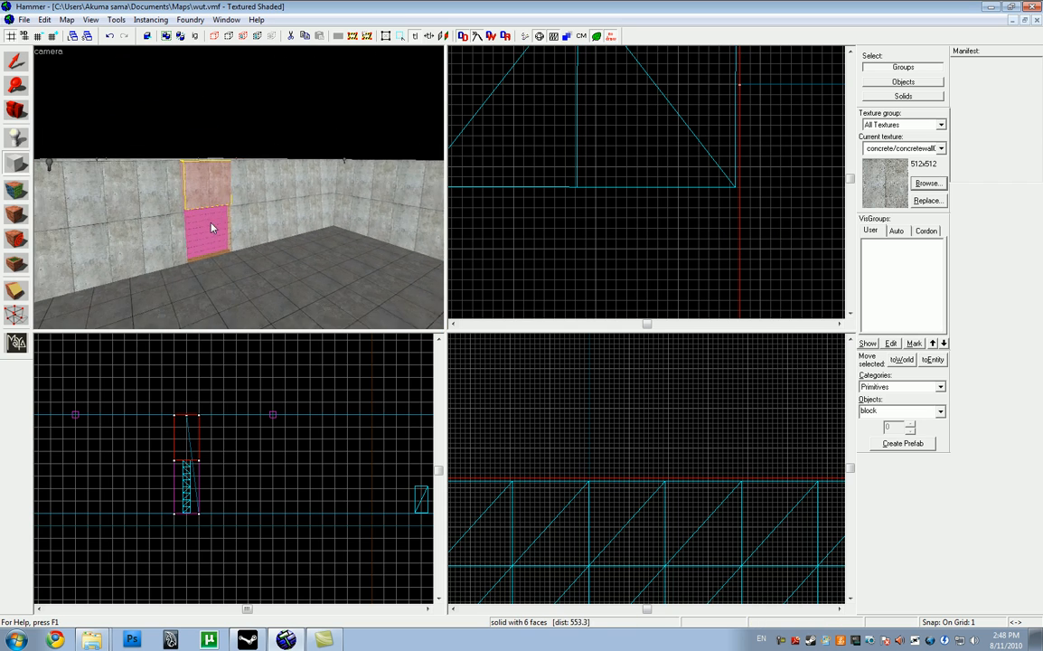
key(a)
key(w)
click(22, 63)
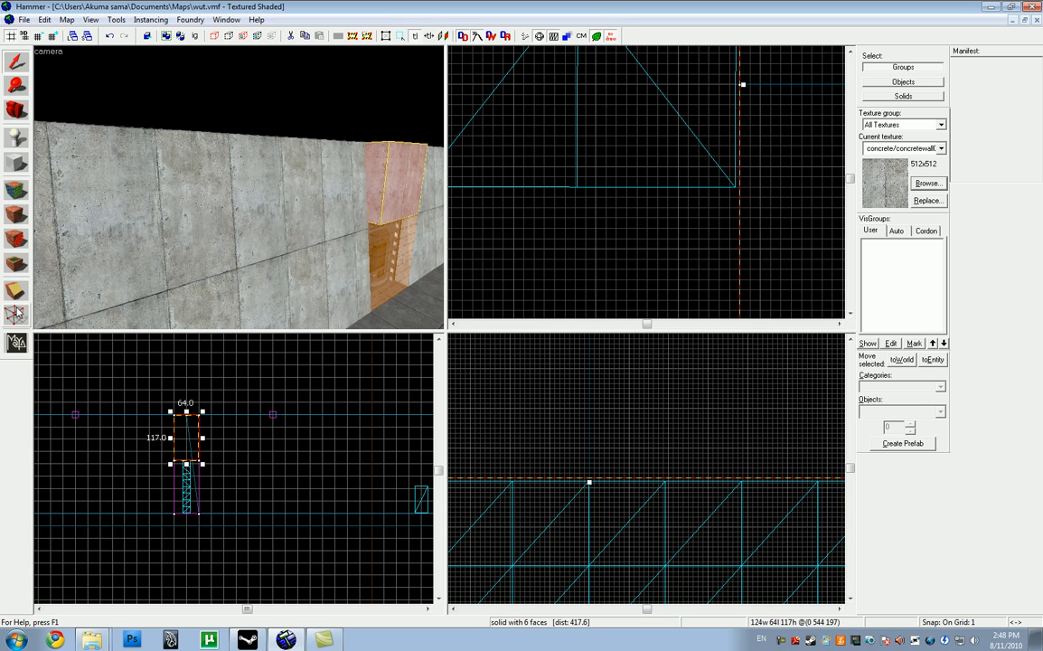
scroll(671, 183, down, 5)
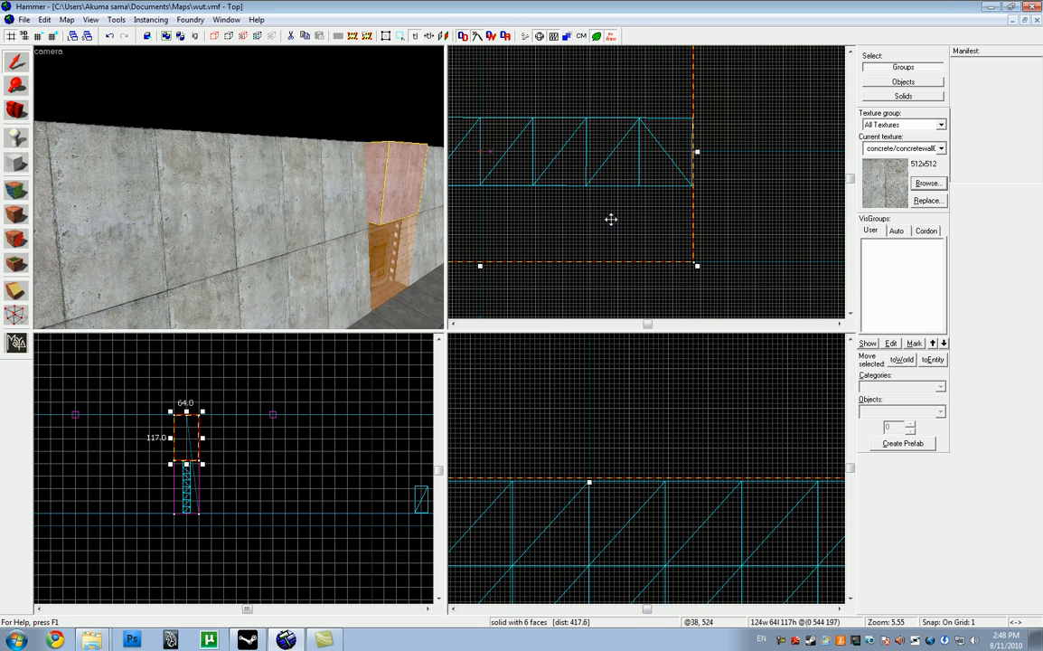
scroll(566, 169, up, 2)
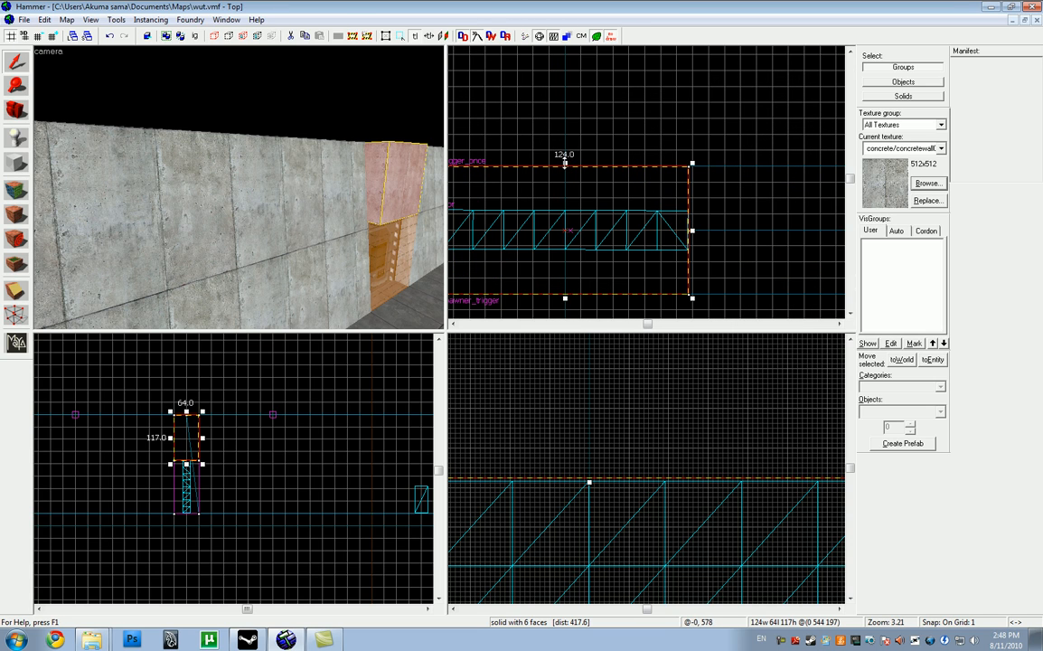
drag(564, 163, 566, 228)
Select the trigger_once and the asw_door together, shift both about 16 units south under the thinner block, and clear the selection
scroll(566, 227, up, 1)
click(384, 233)
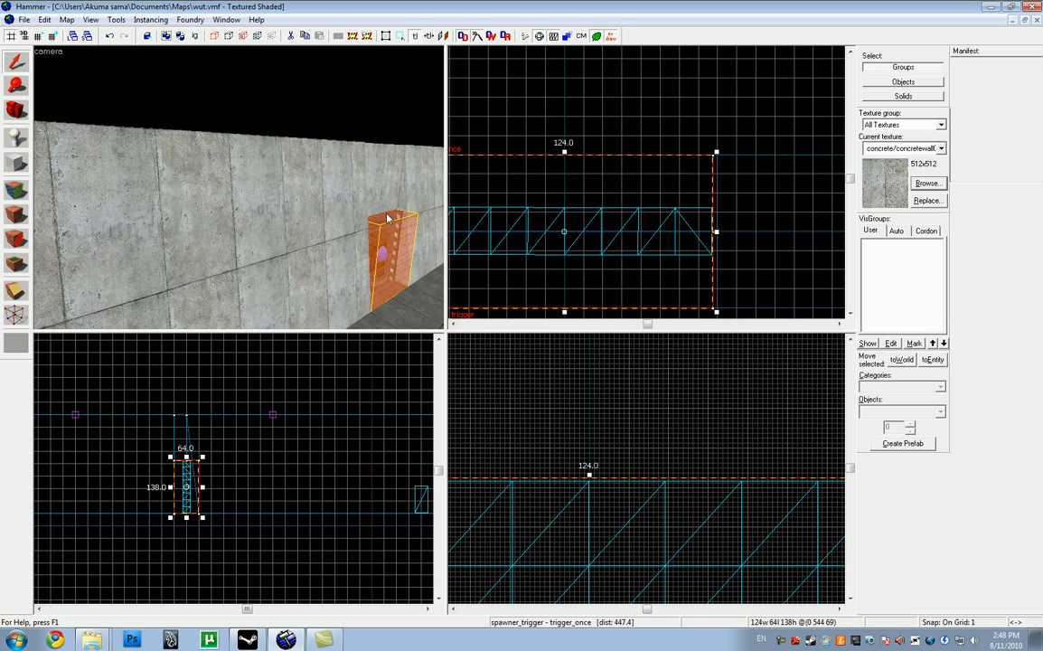
key(z)
key(w)
key(z)
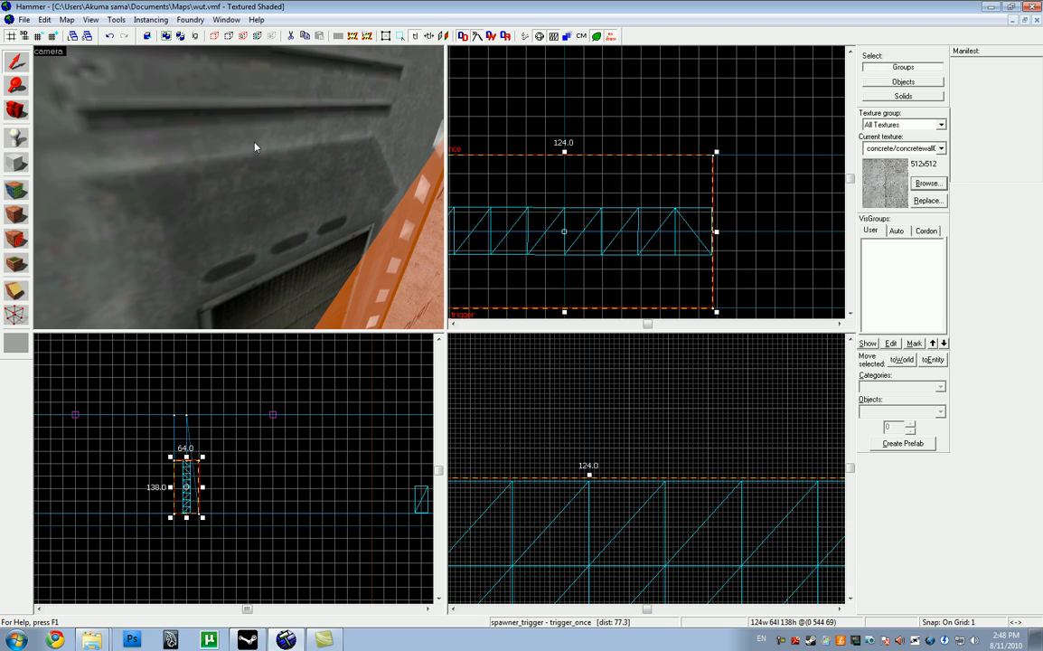
ctrl+click(254, 146)
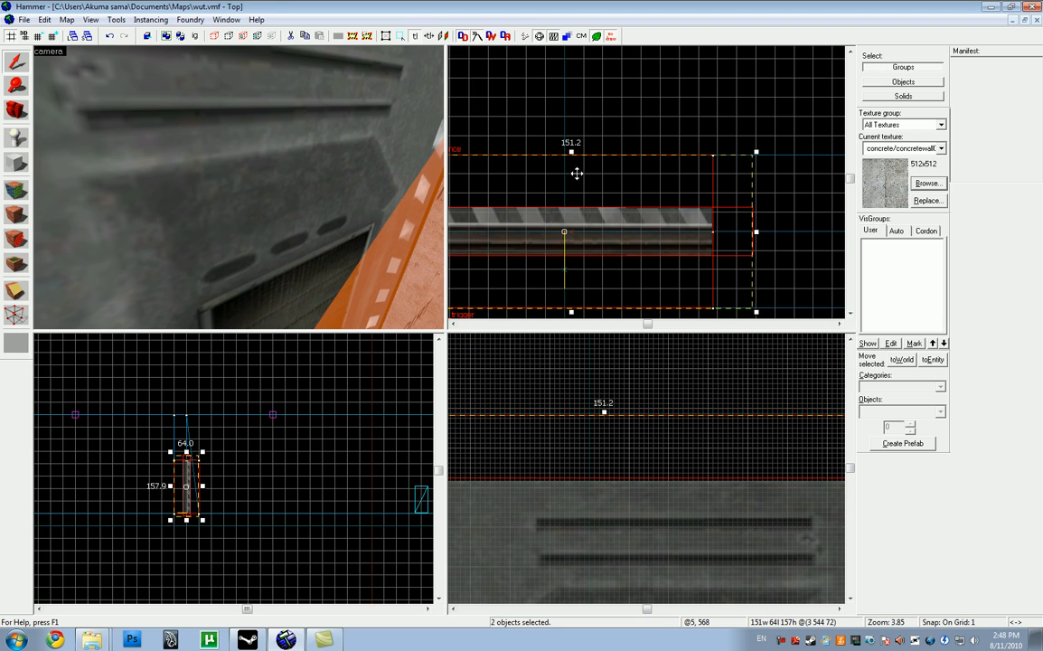
scroll(239, 197, down, 4)
drag(614, 233, 614, 270)
scroll(235, 106, down, 3)
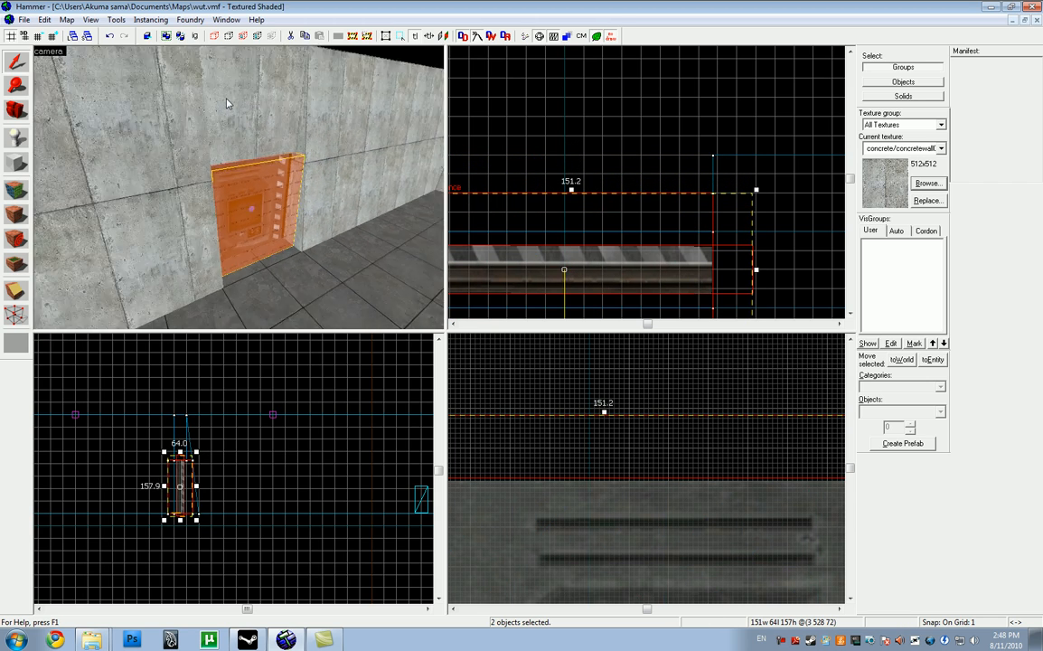
scroll(228, 103, down, 2)
key(Escape)
scroll(239, 62, up, 6)
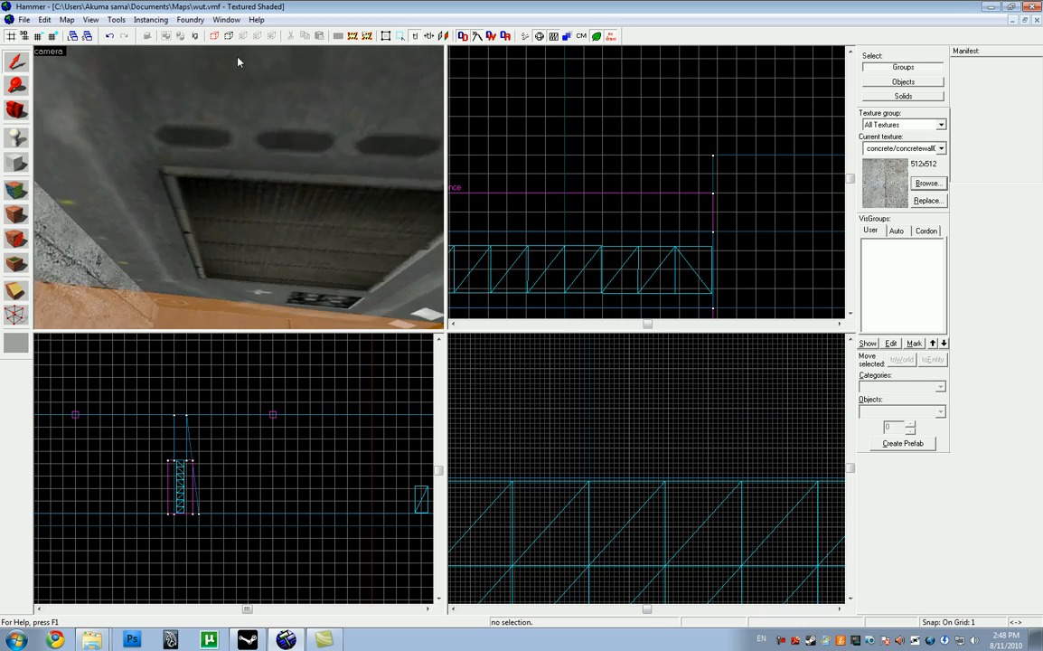
Inspect the doorway, its door and the concrete walls around it from both sides of the dividing wall
scroll(238, 61, down, 6)
click(281, 111)
click(87, 132)
key(d)
key(Left)
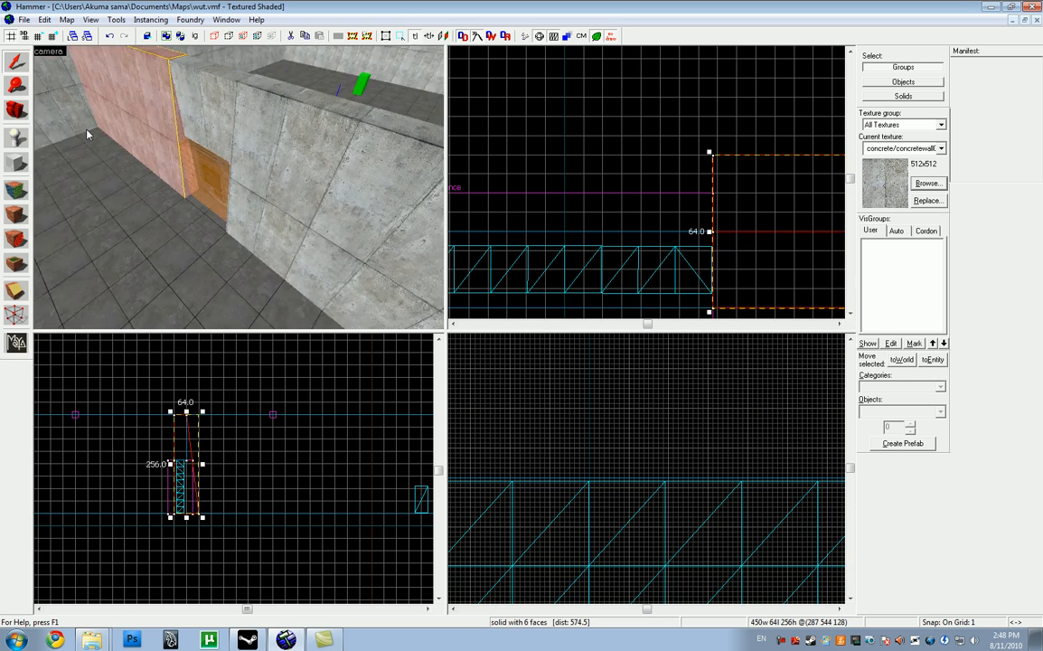
key(Left)
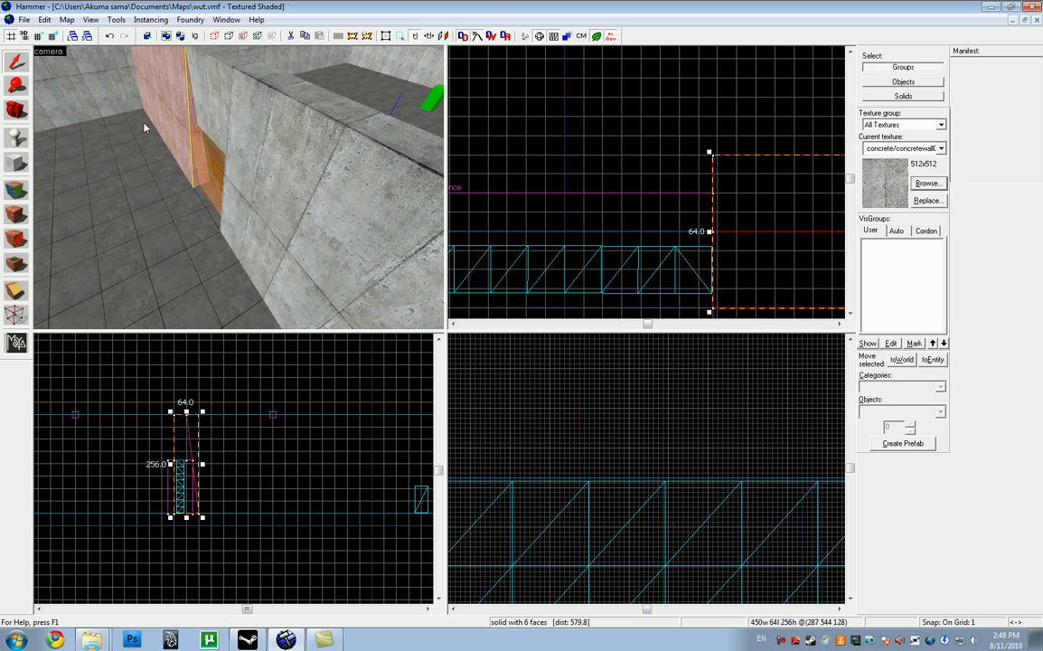
key(z)
key(w)
key(s)
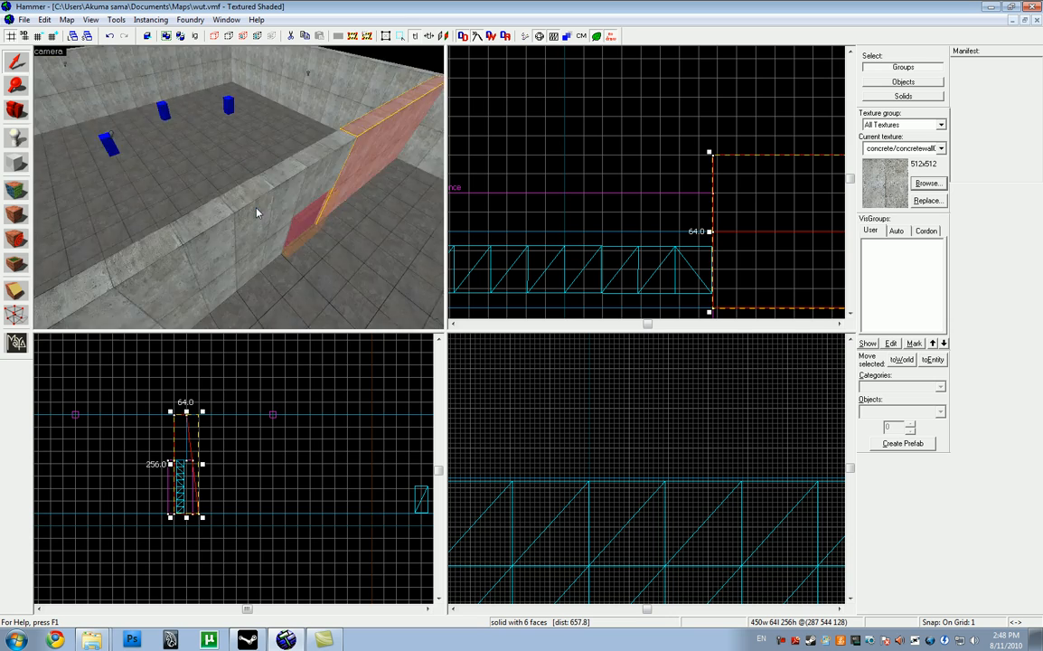
key(d)
key(w)
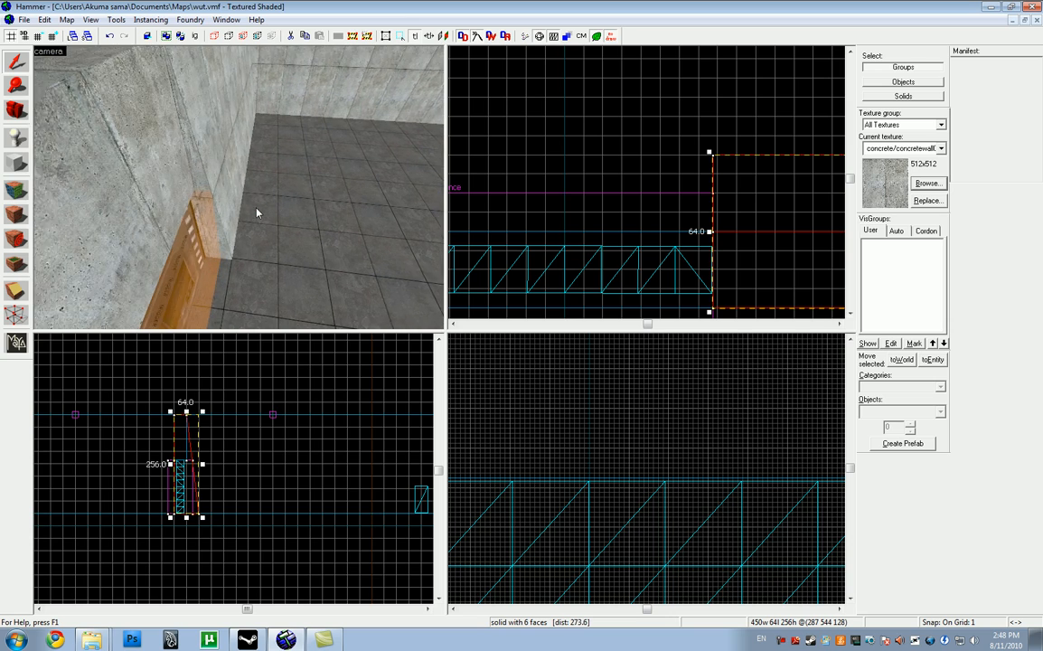
key(a)
key(z)
key(z)
key(z)
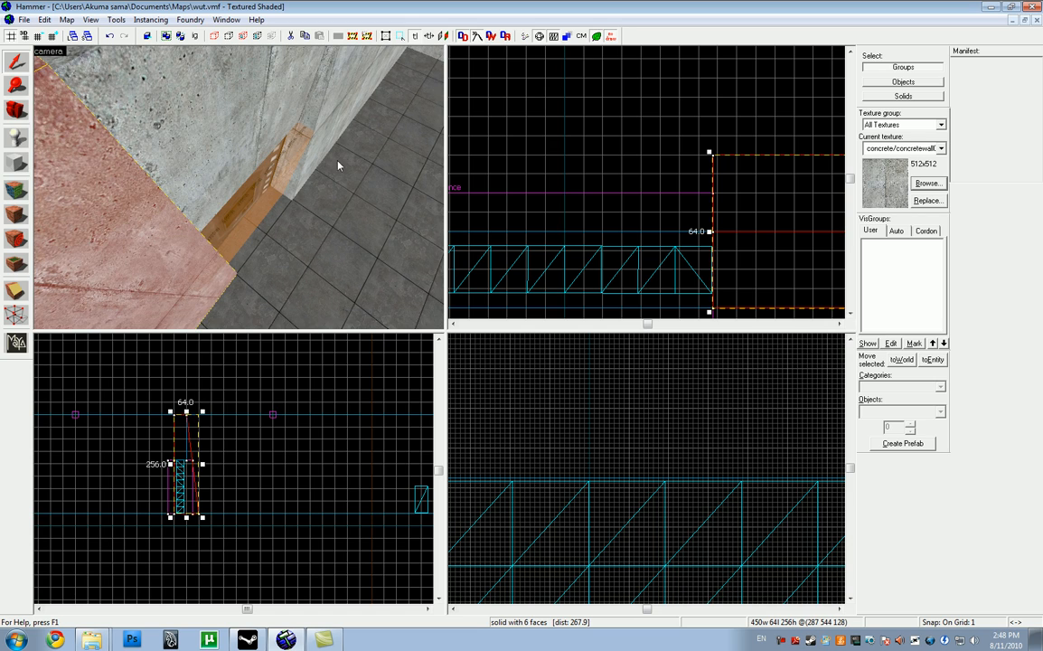
Select the doorway's trigger_once as the size reference and pick the tools/toolstrigger texture for a new block
click(268, 198)
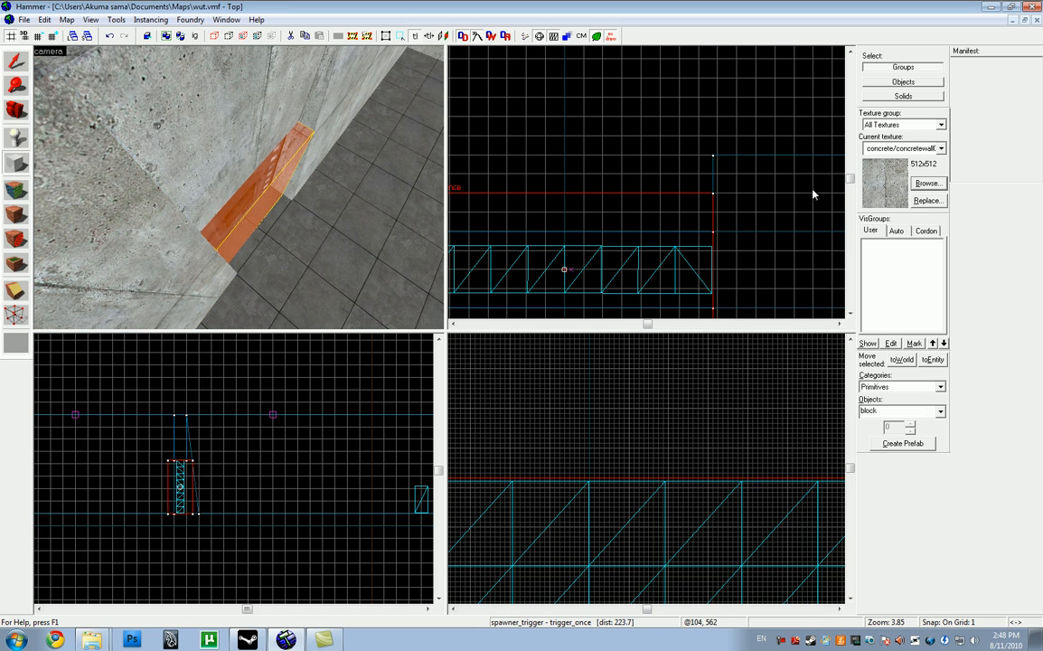
click(928, 182)
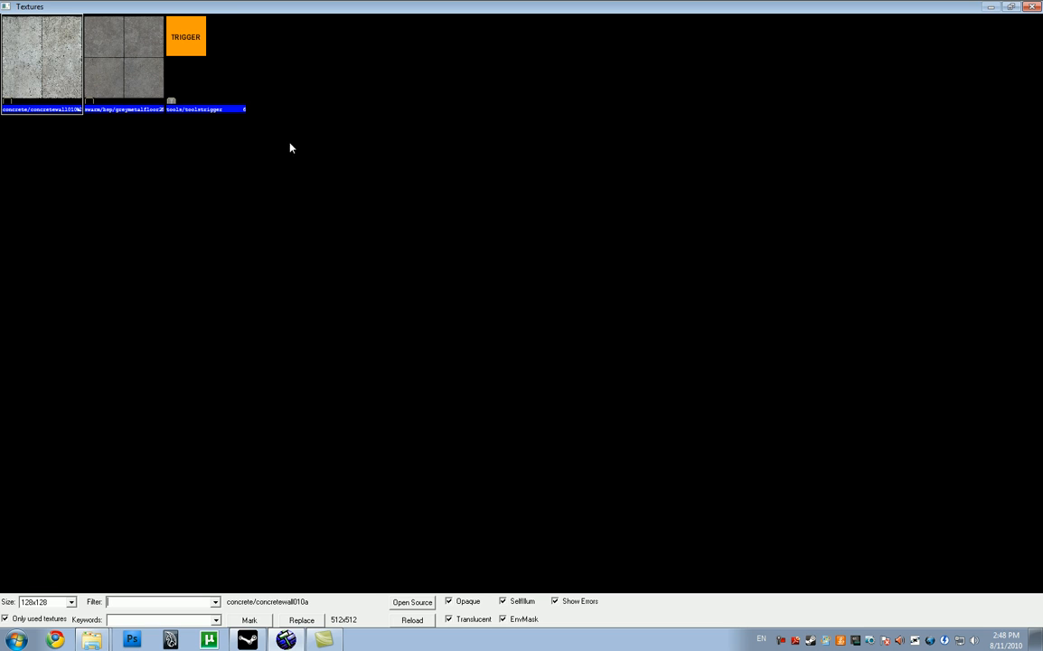
double_click(225, 90)
click(15, 164)
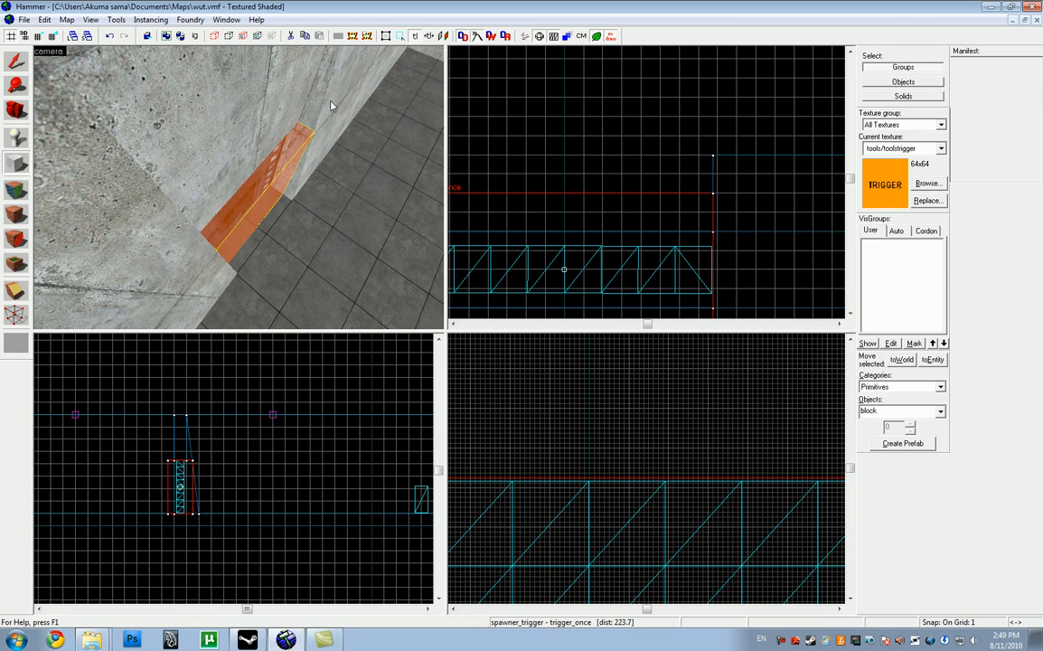
Set the grid to 8 and create a trigger-textured block 168 wide, 184 deep and 138 high enclosing the doorway on both sides
click(52, 38)
click(52, 39)
click(51, 38)
scroll(713, 107, down, 5)
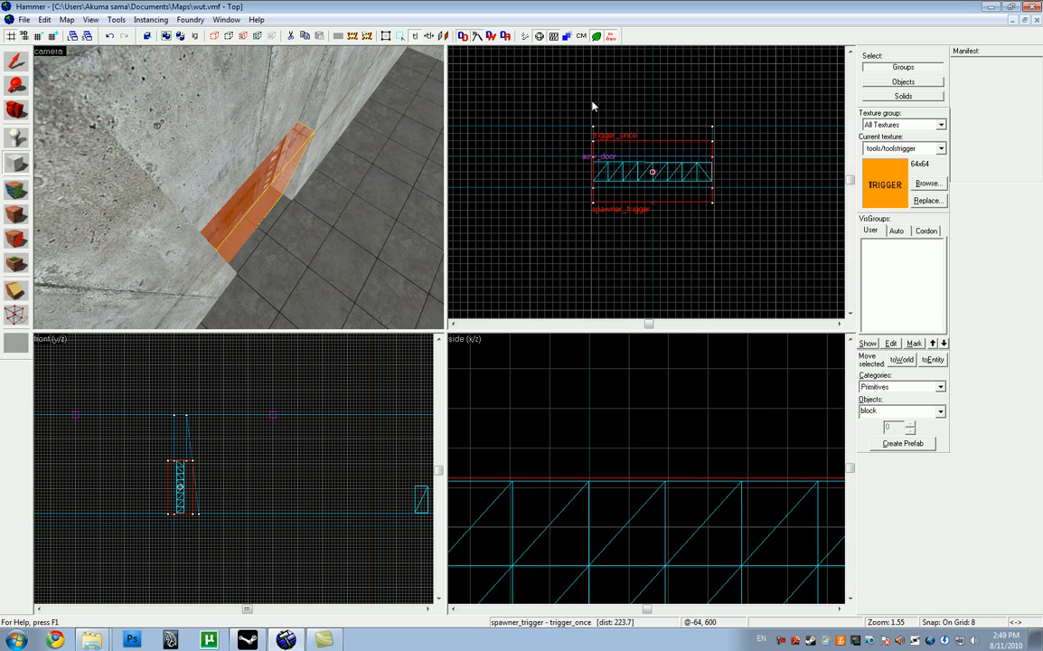
scroll(593, 106, up, 1)
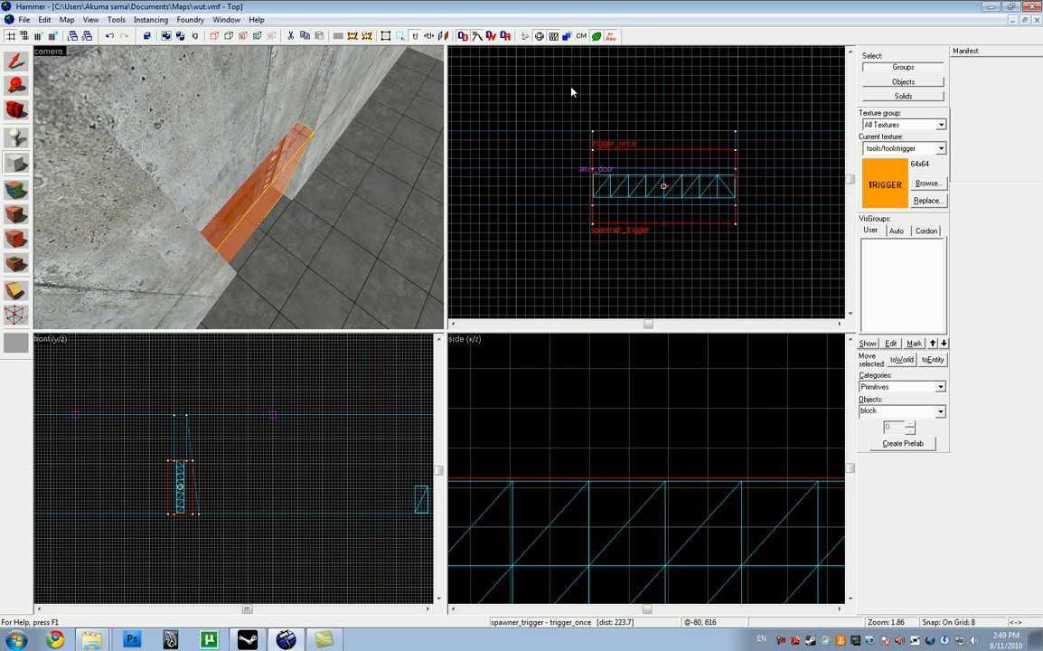
drag(571, 84, 769, 292)
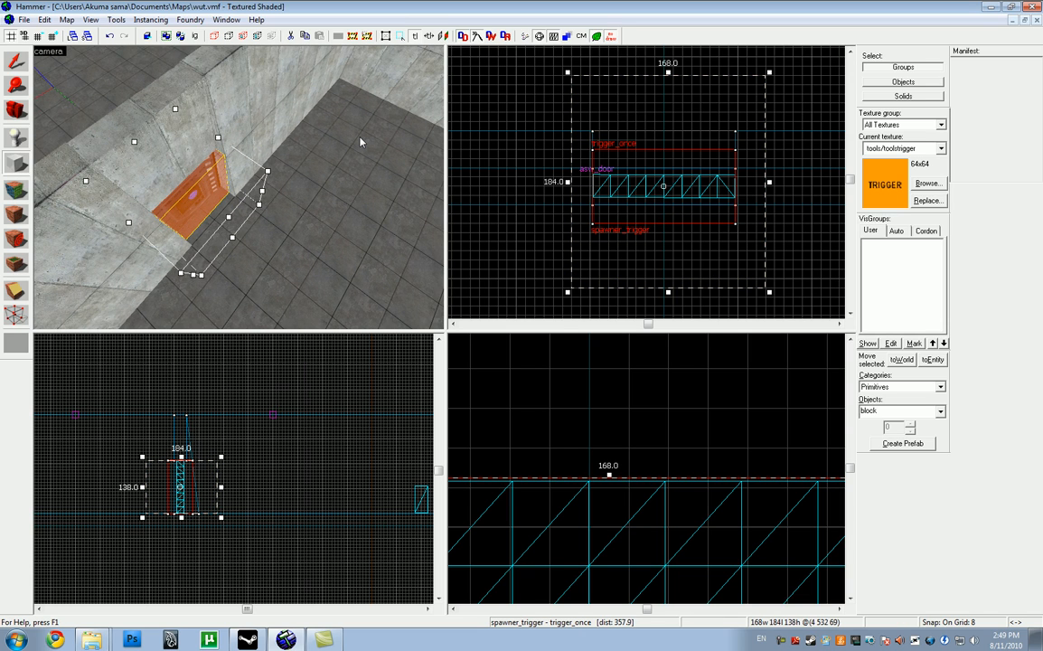
key(Return)
Examine how the new trigger block encloses the door, from outside and up close
key(w)
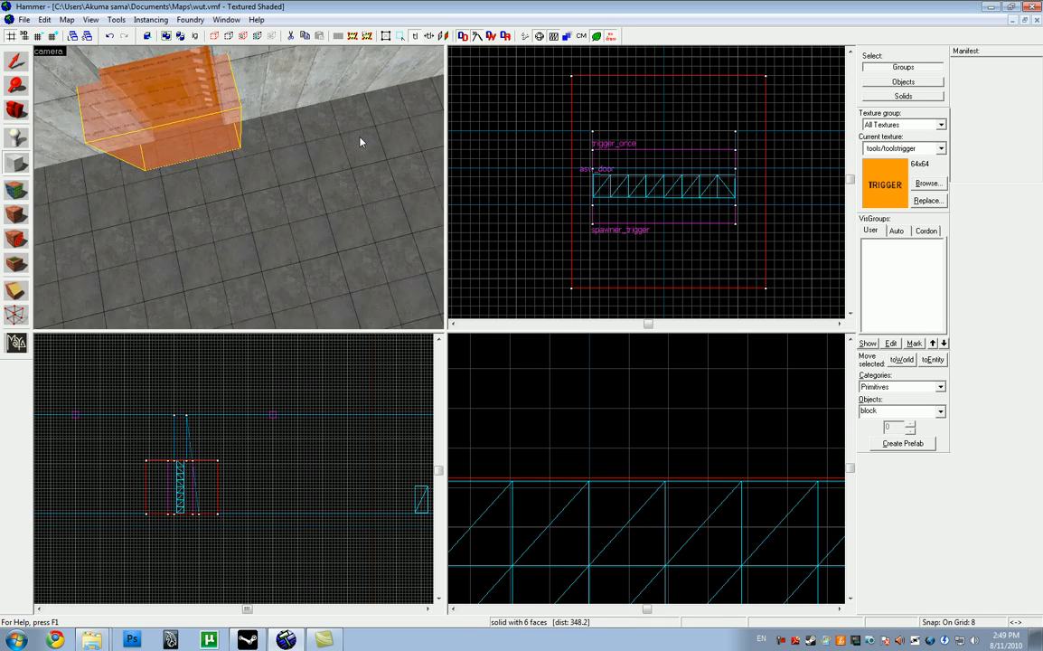
key(s)
key(w)
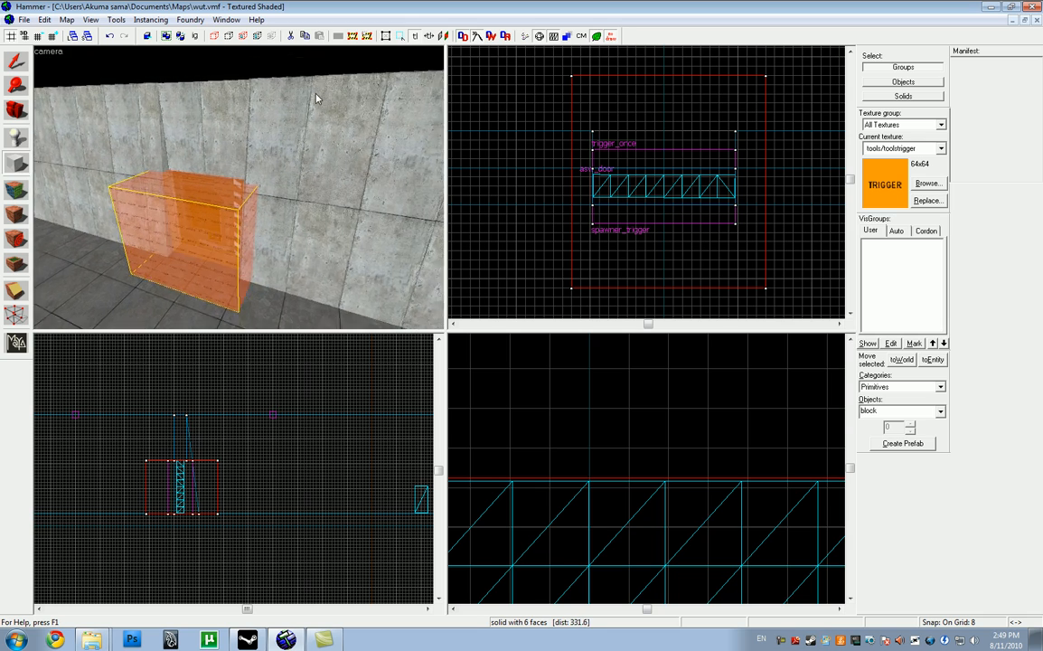
key(w)
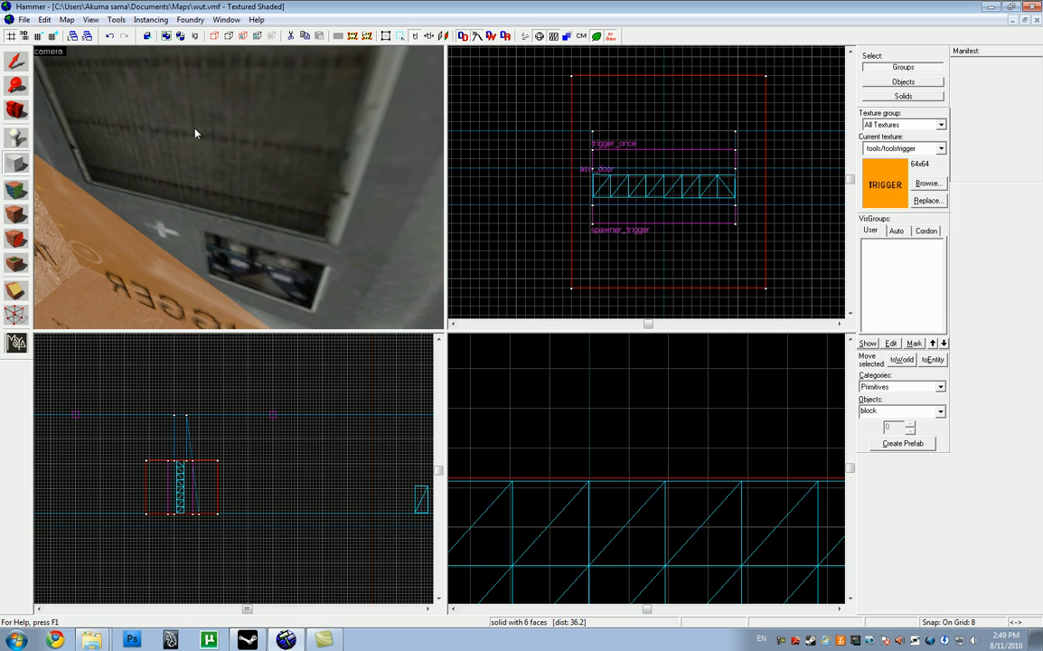
key(s)
key(d)
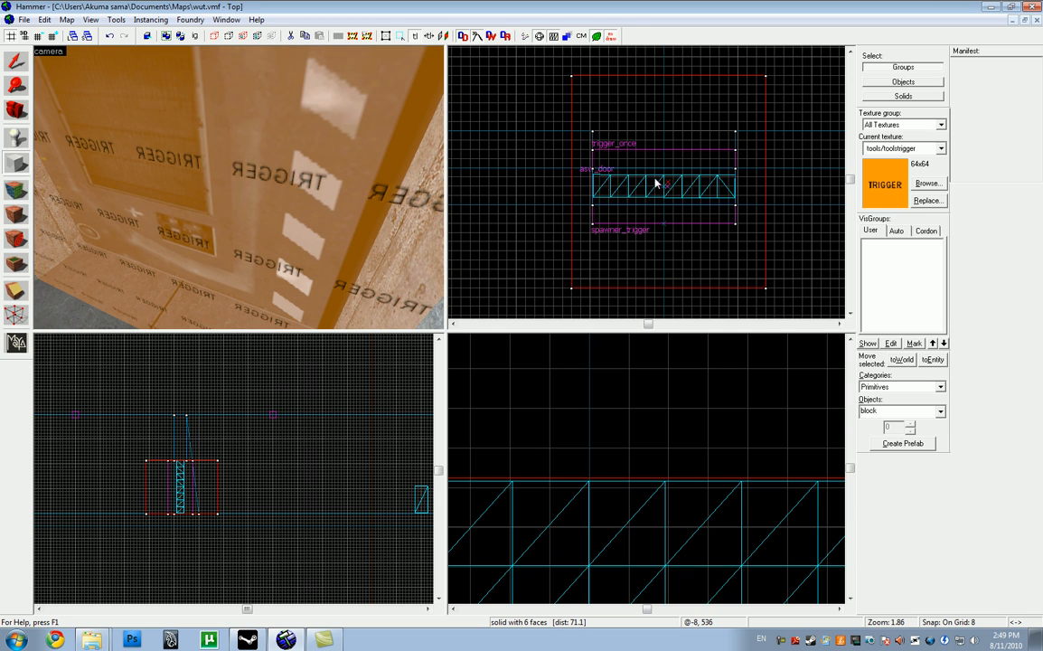
scroll(663, 190, up, 8)
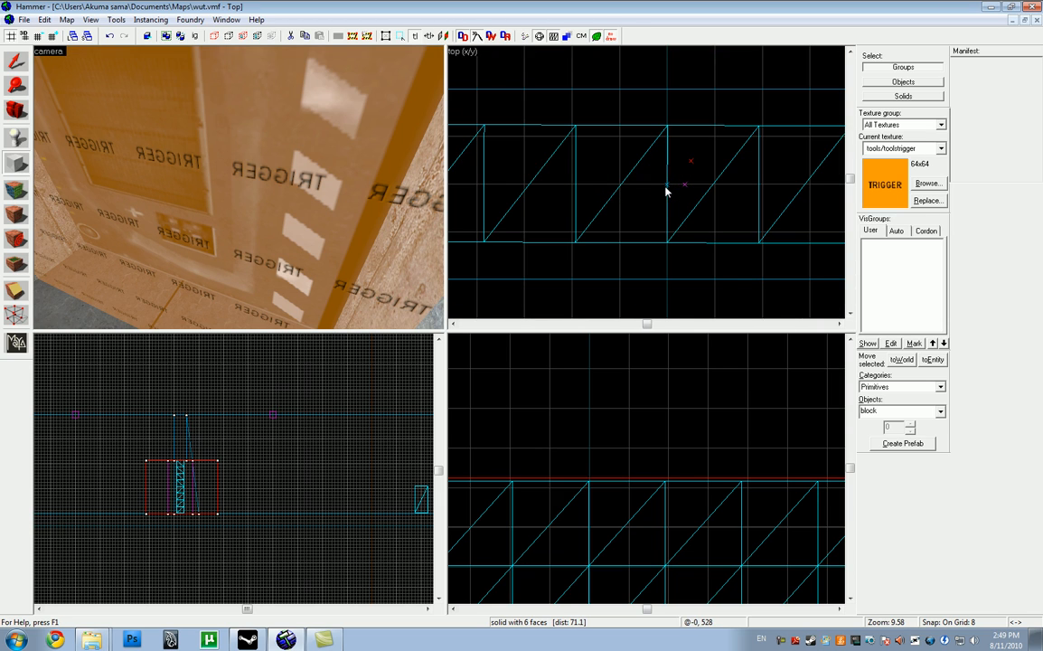
key(w)
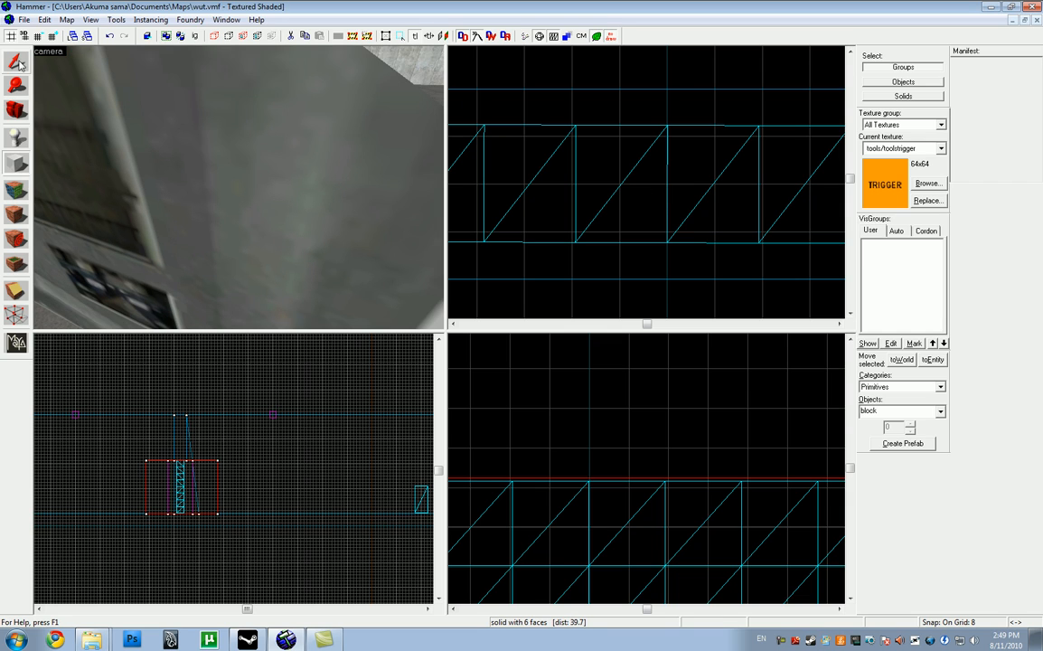
Open the properties of the asw_door and review its keyvalues, including the Auto Open setting
click(21, 66)
click(621, 179)
right_click(622, 181)
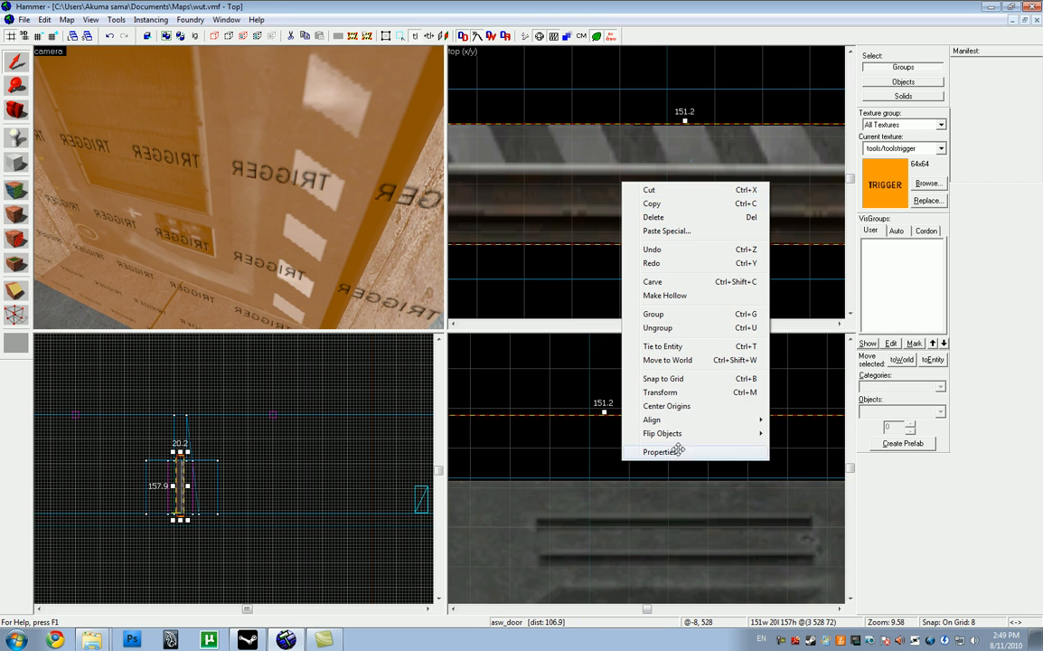
click(667, 451)
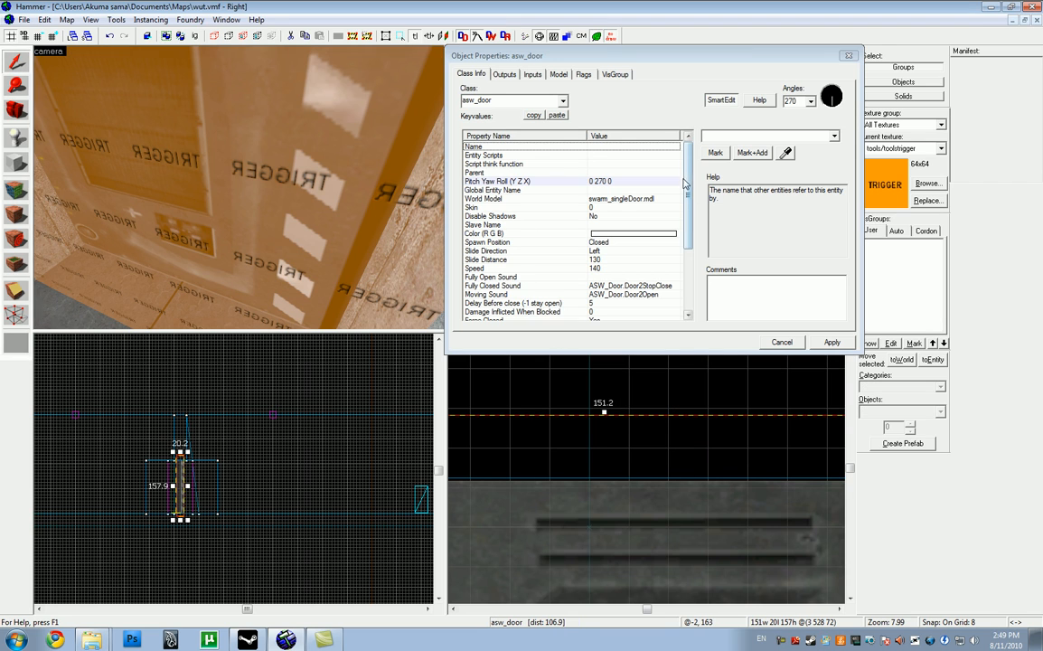
scroll(689, 195, down, 1)
drag(689, 194, 685, 245)
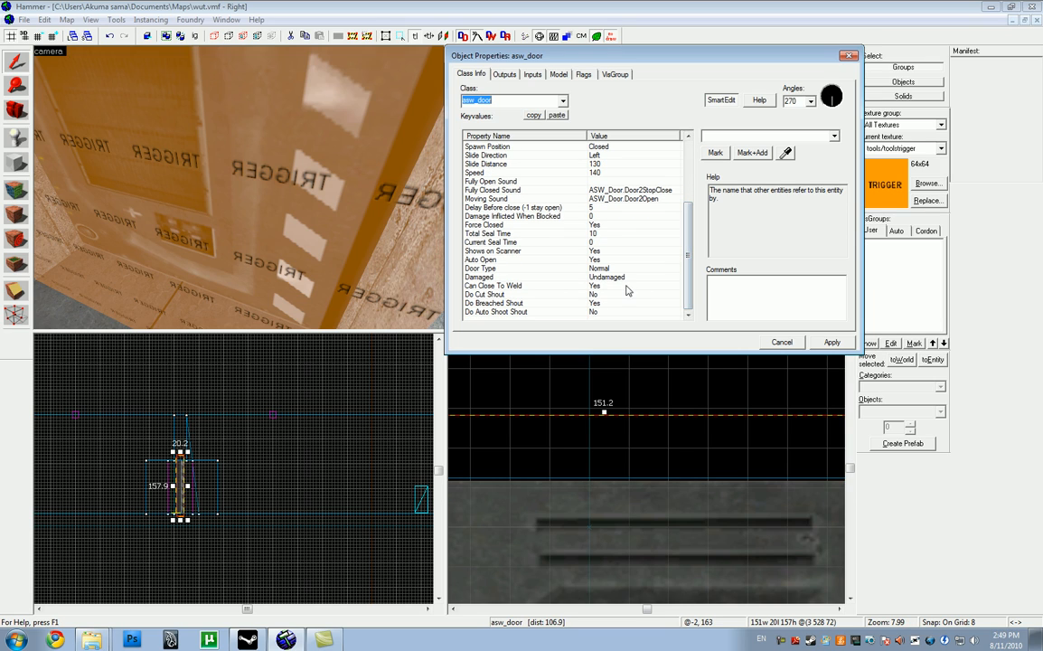
click(615, 259)
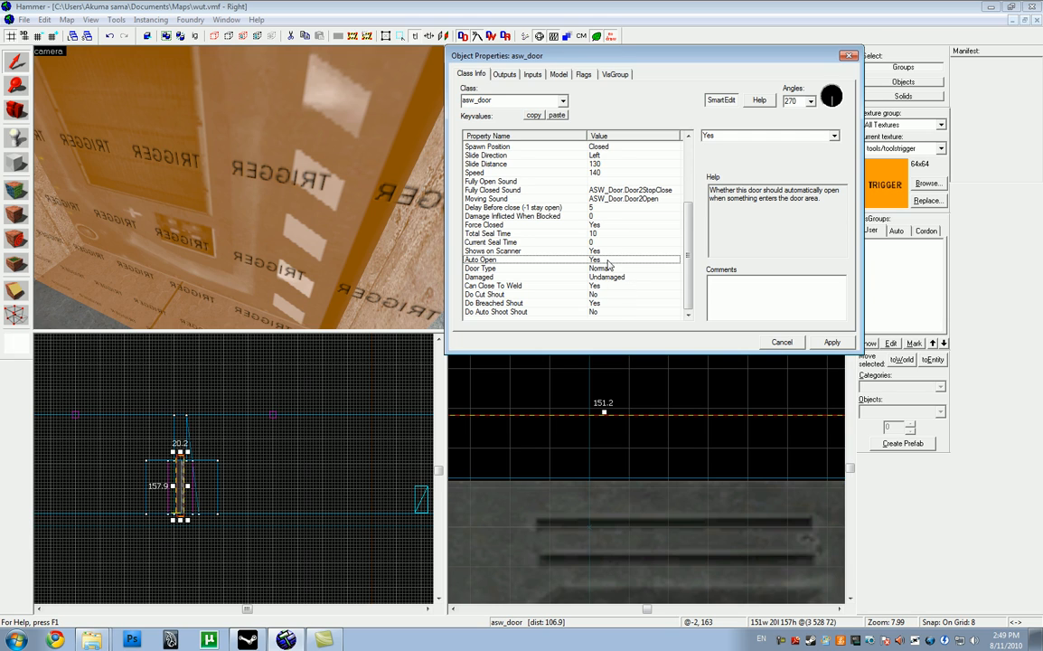
drag(690, 263, 676, 189)
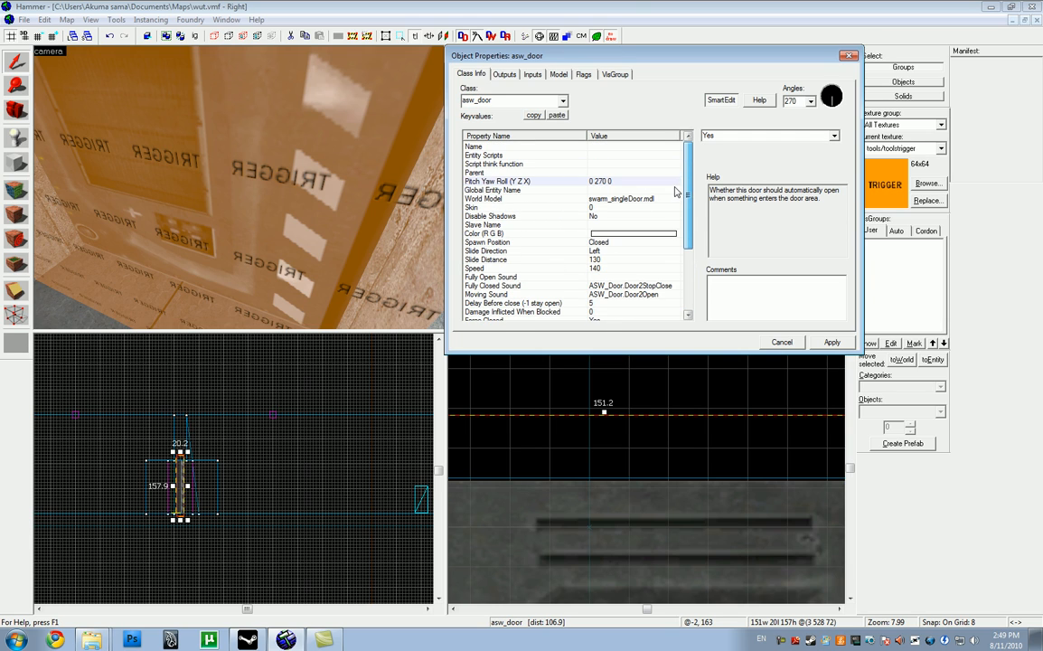
Name the asw_door "door" and apply the change
click(568, 148)
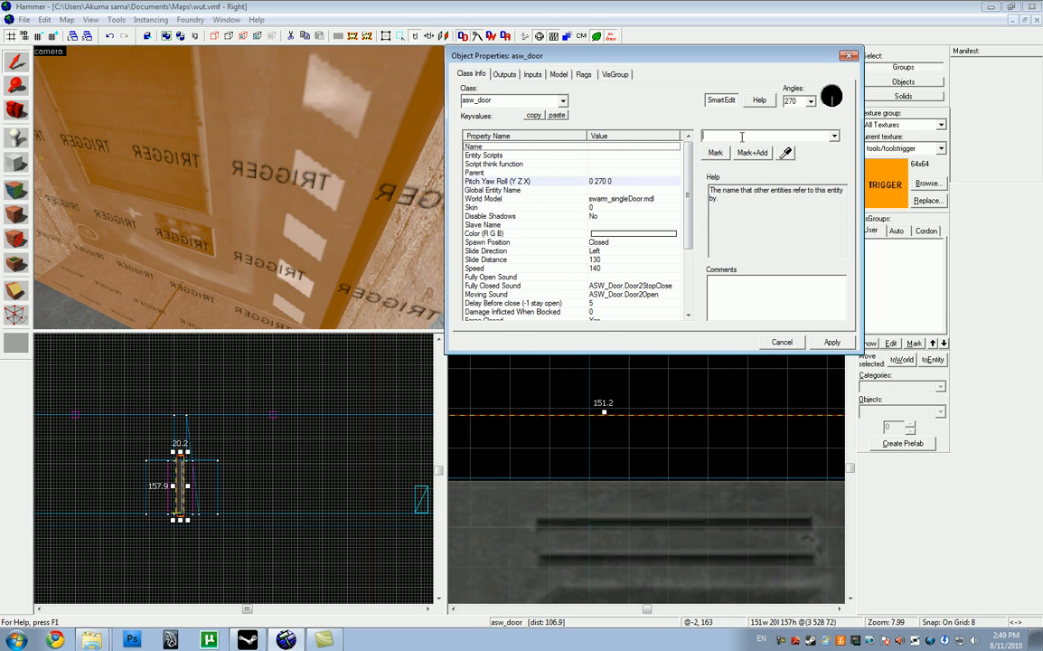
click(739, 136)
text(door)
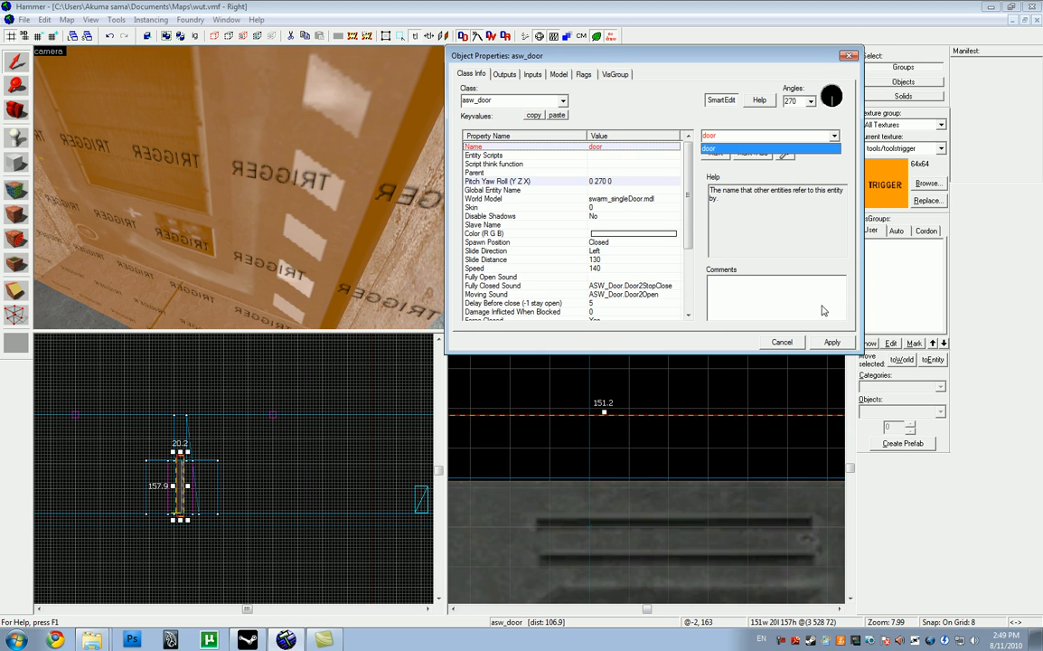
click(832, 343)
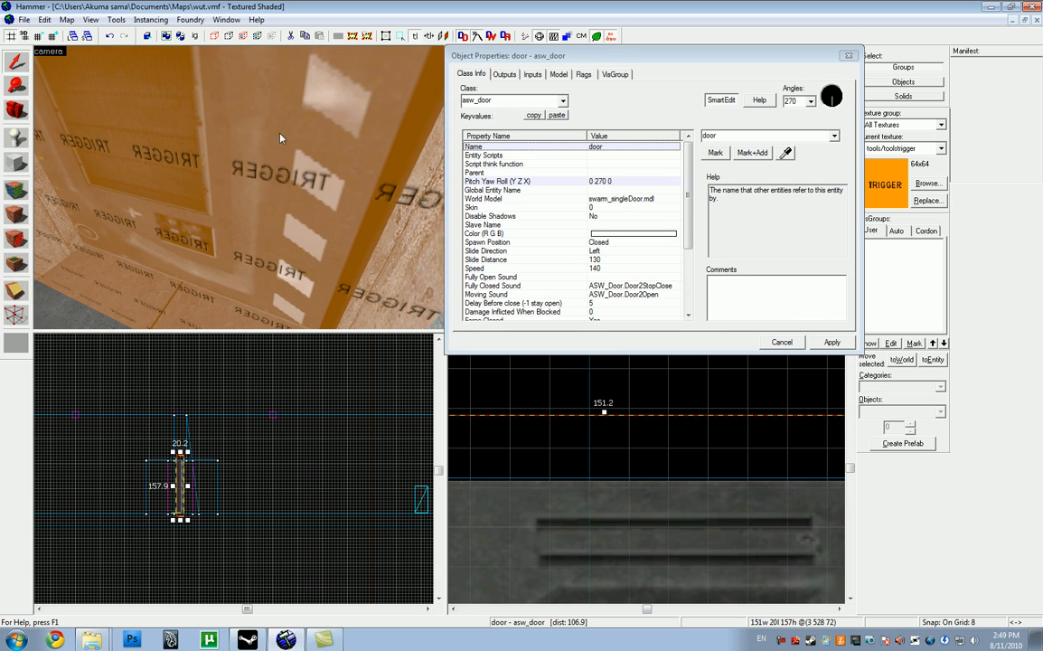
Select the large trigger block around the door and tie it to an entity
click(238, 209)
key(ctrl+t)
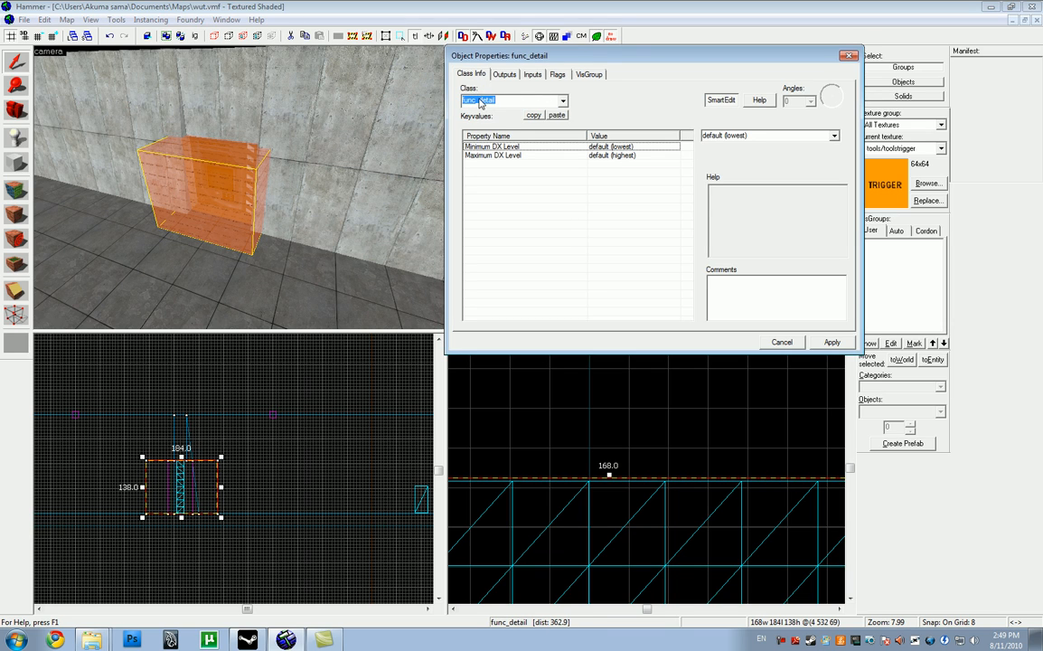
scroll(308, 161, up, 5)
scroll(210, 140, down, 2)
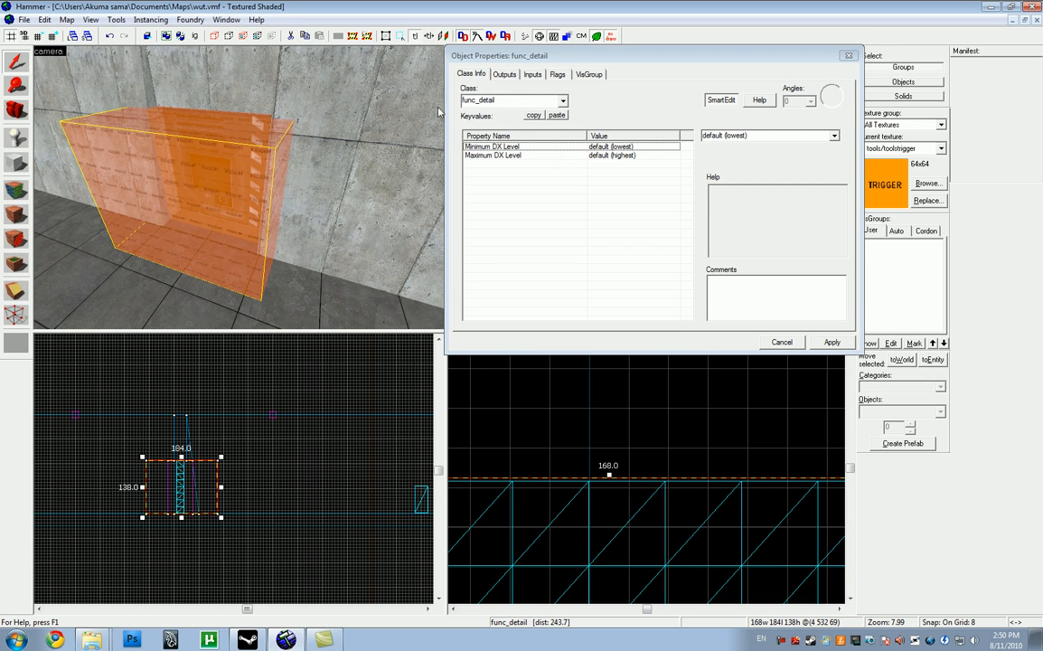
Change the block's entity class to trigger_asw_door_area and apply it
click(507, 103)
key(BackSpace)
key(BackSpace)
key(BackSpace)
key(BackSpace)
key(BackSpace)
key(BackSpace)
key(BackSpace)
key(BackSpace)
key(BackSpace)
key(BackSpace)
key(BackSpace)
text(a)
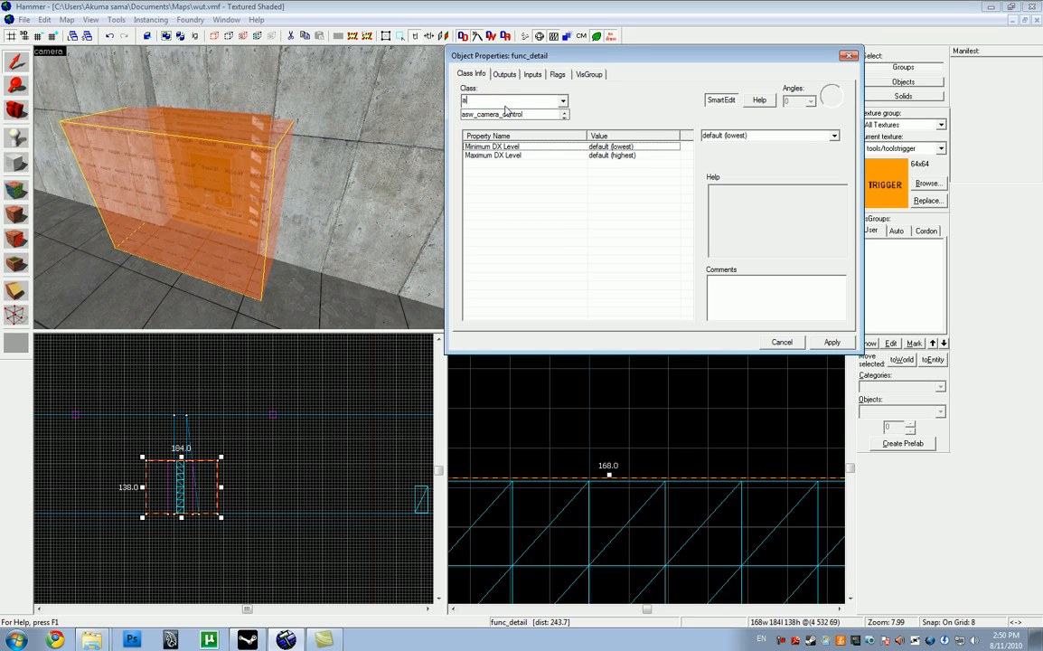
text(sw_door_are)
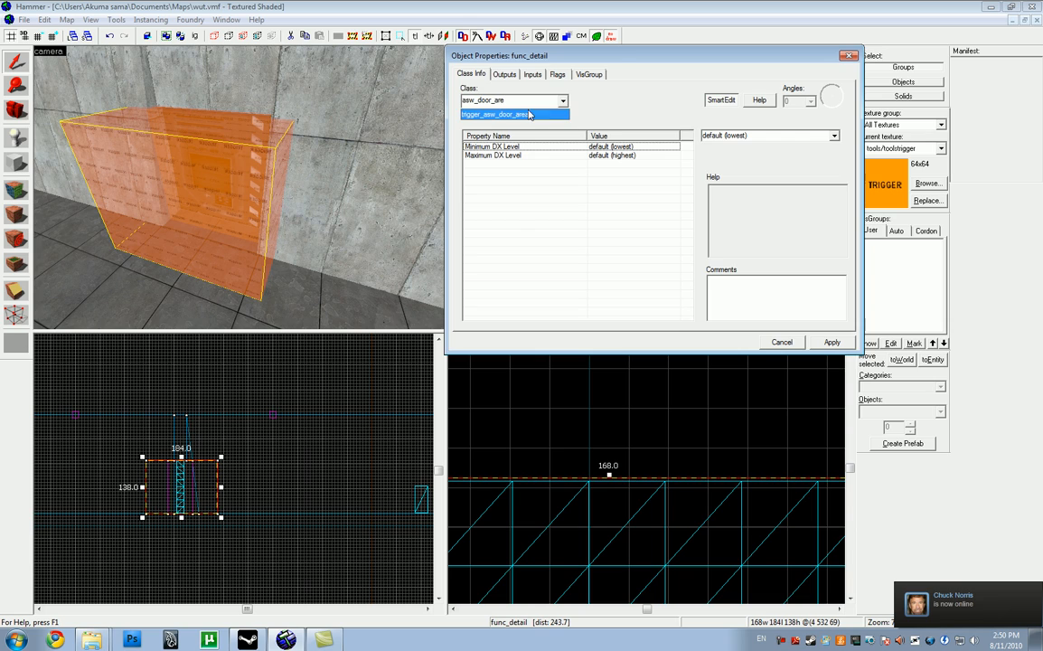
click(505, 114)
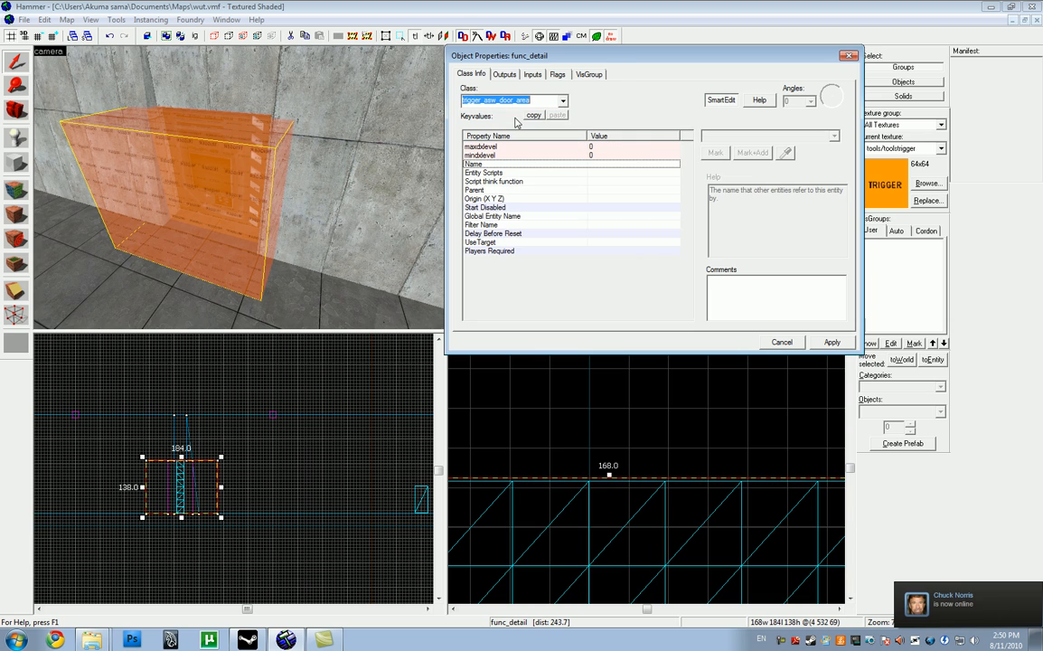
click(827, 346)
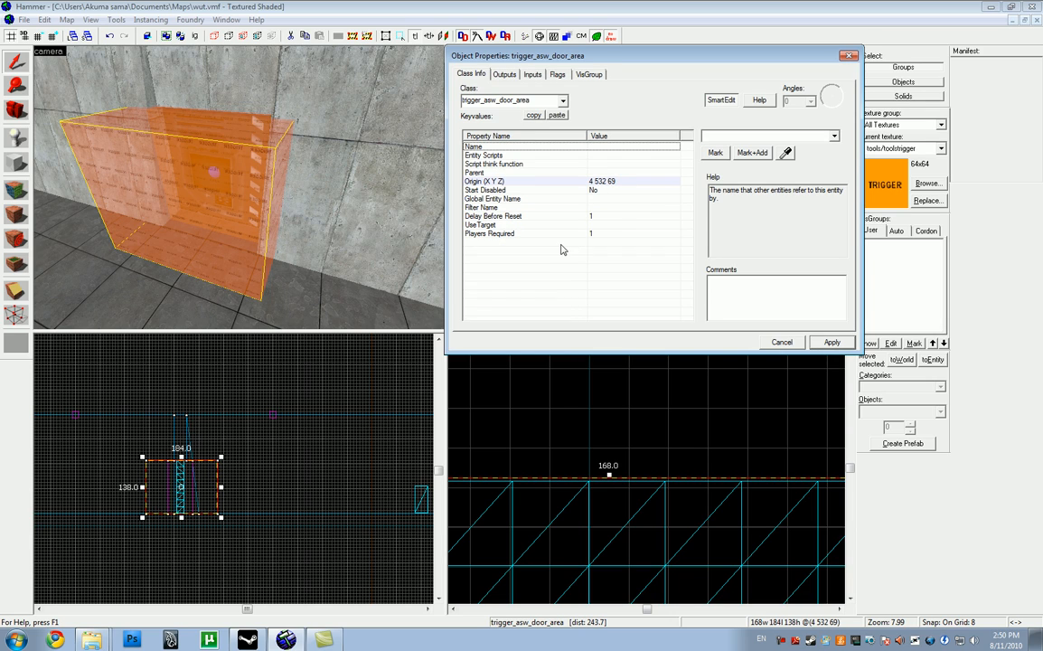
Name the trigger_asw_door_area entity "door_trigger" and apply the name
click(742, 137)
text(door_trigger)
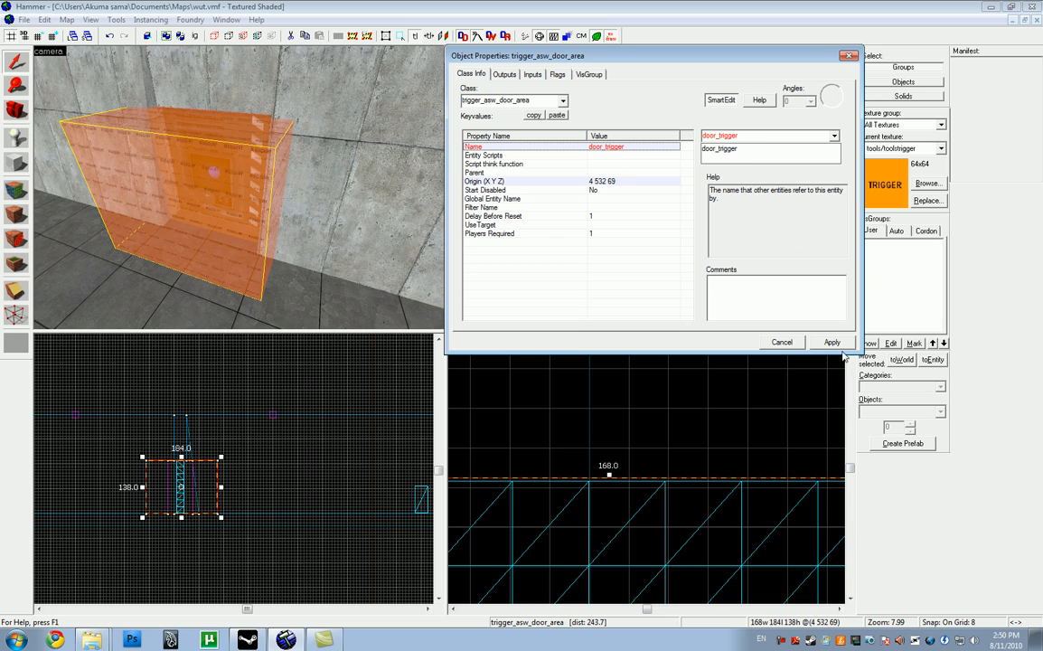
key(Return)
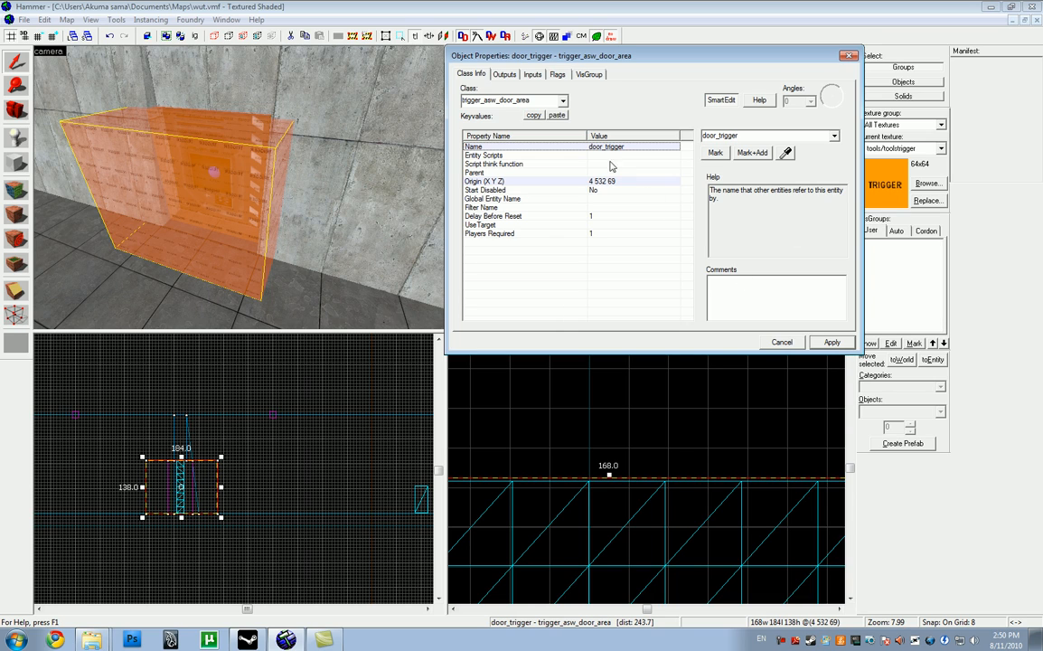
Set the UseTarget of door_trigger to the entity "door"
click(522, 224)
click(746, 136)
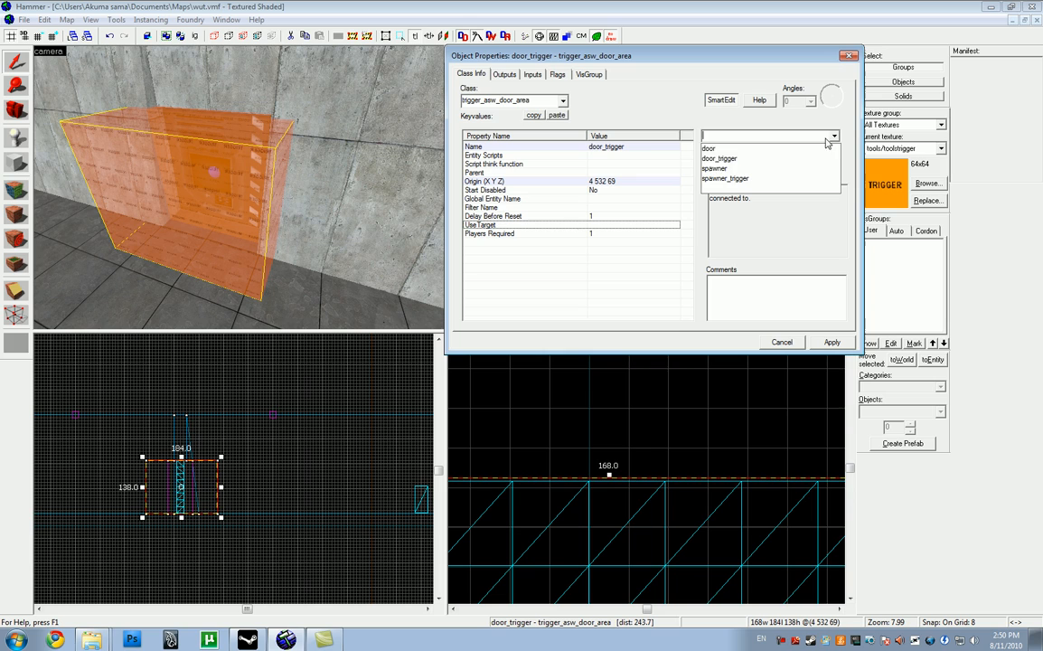
click(755, 149)
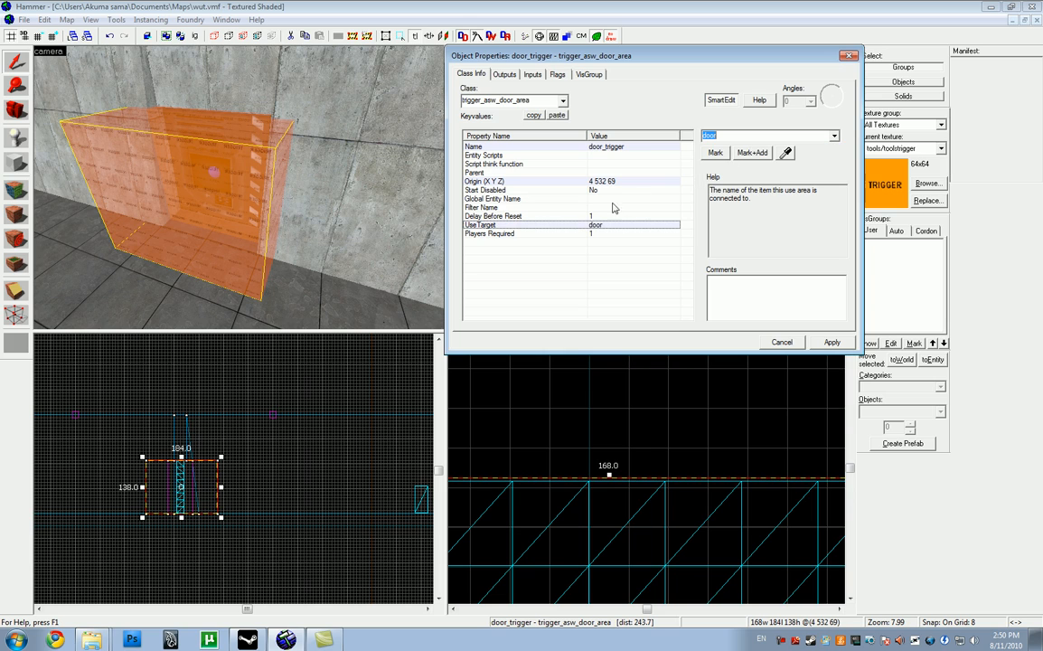
Apply the door_trigger entity settings and close its properties
click(833, 345)
click(847, 59)
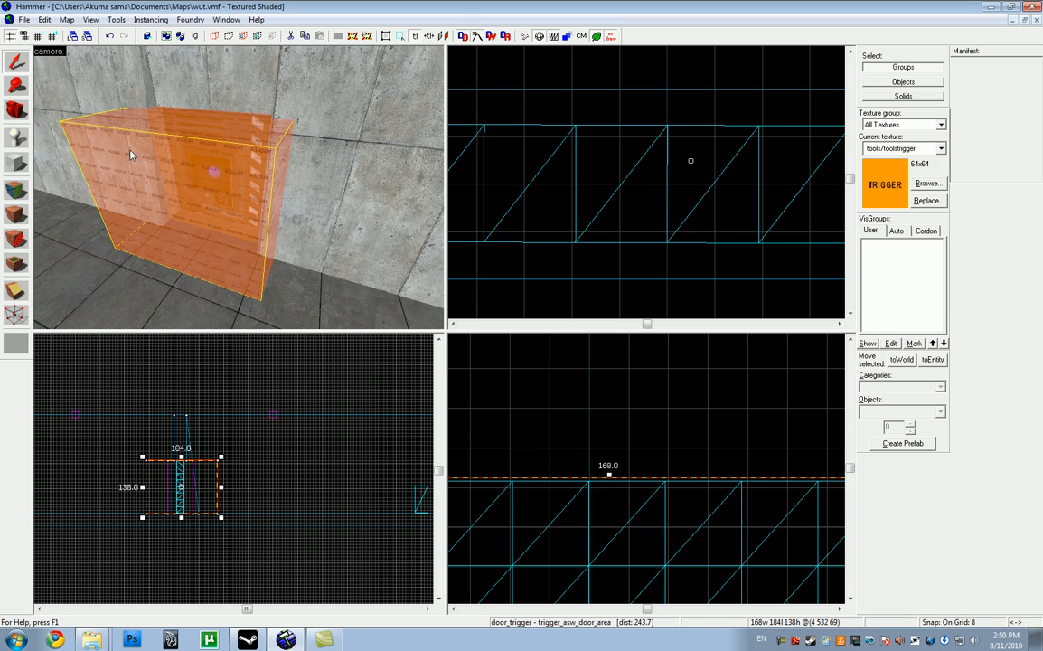
Examine the door_trigger volume around the doorway in the 3D view from several distances and angles
scroll(156, 163, up, 4)
scroll(156, 163, down, 2)
scroll(165, 149, down, 3)
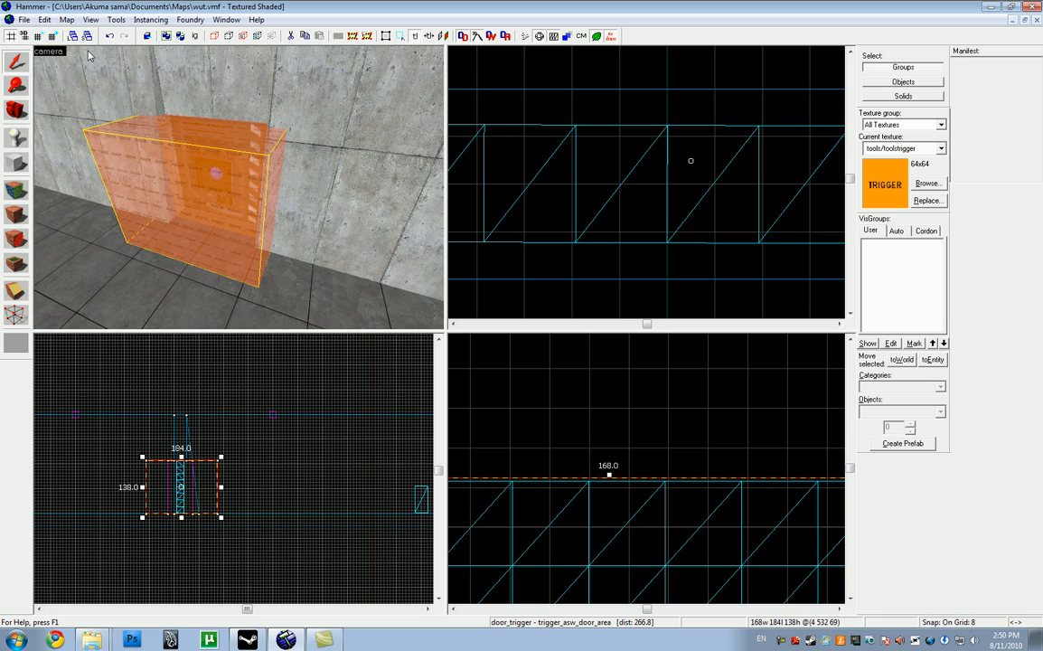
key(d)
key(a)
key(s)
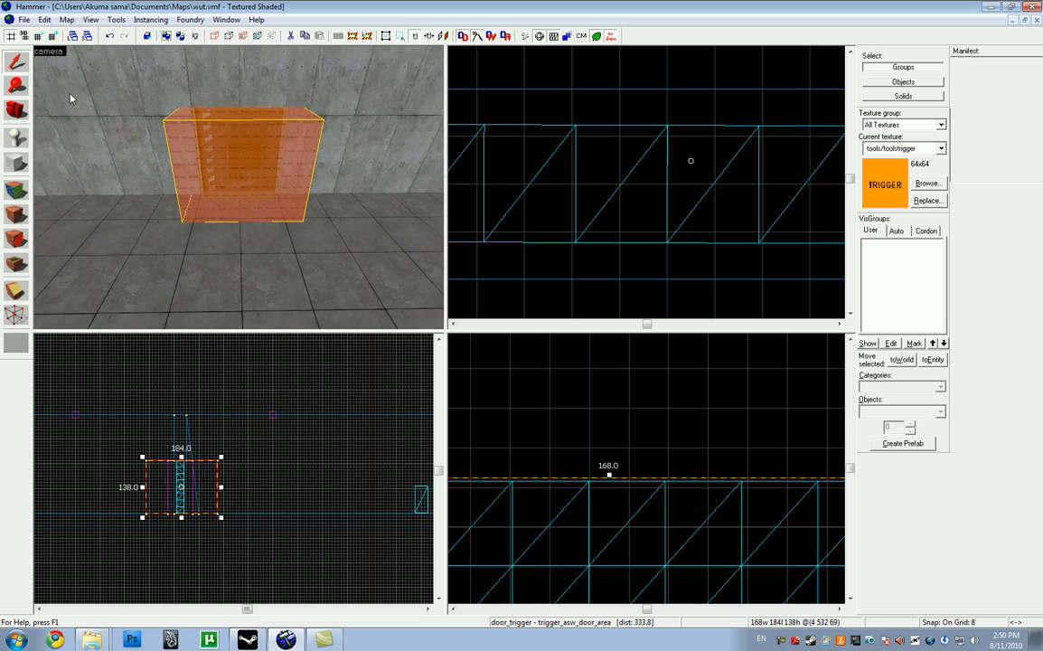
key(w)
key(s)
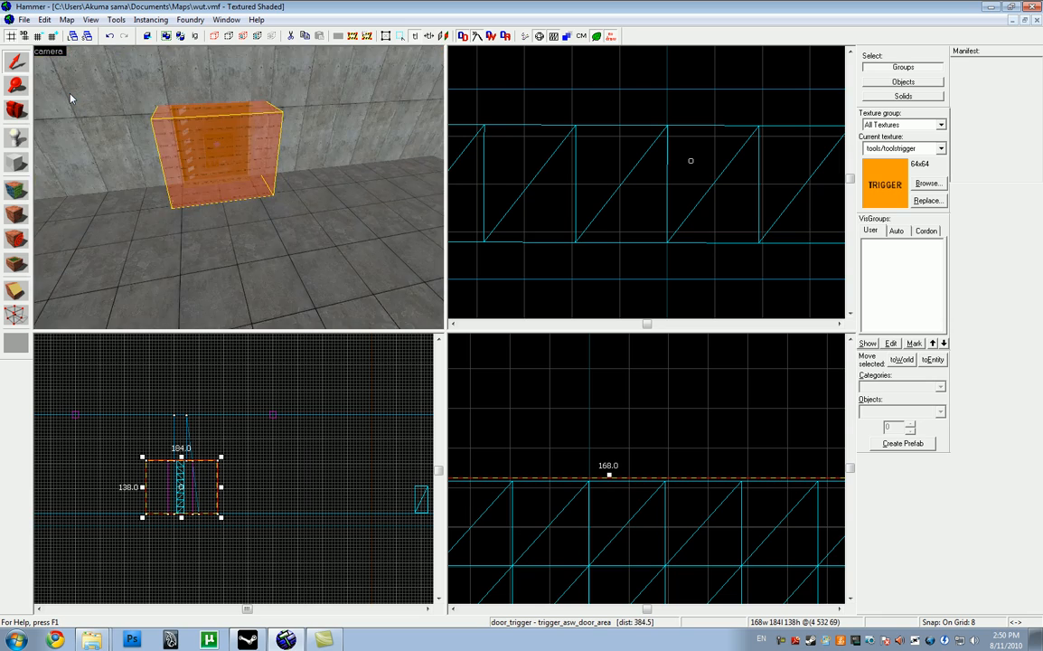
key(w)
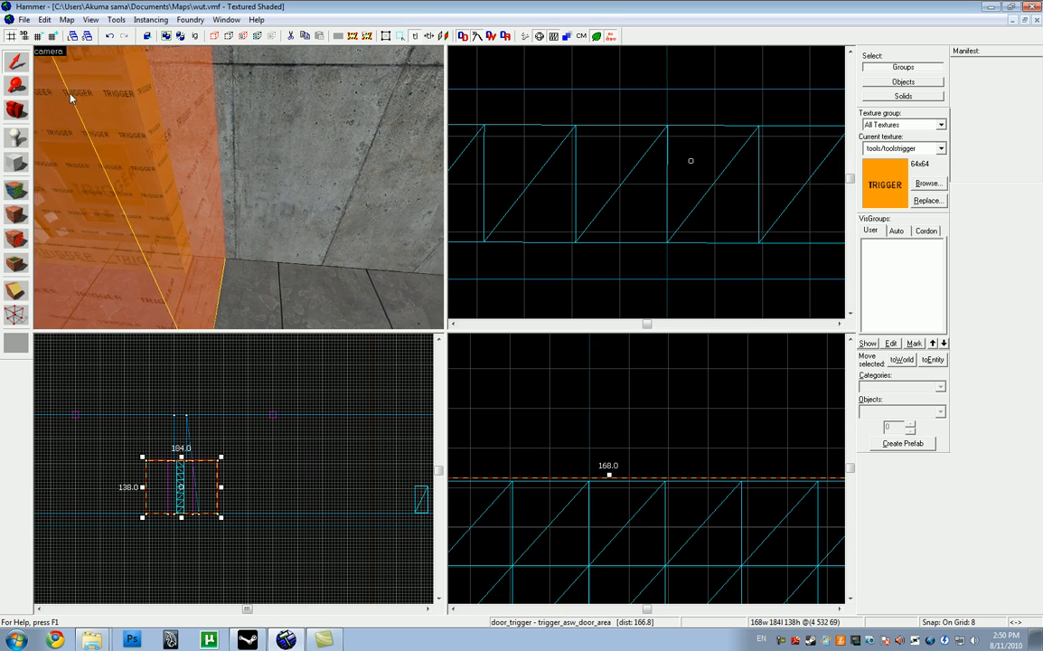
key(w)
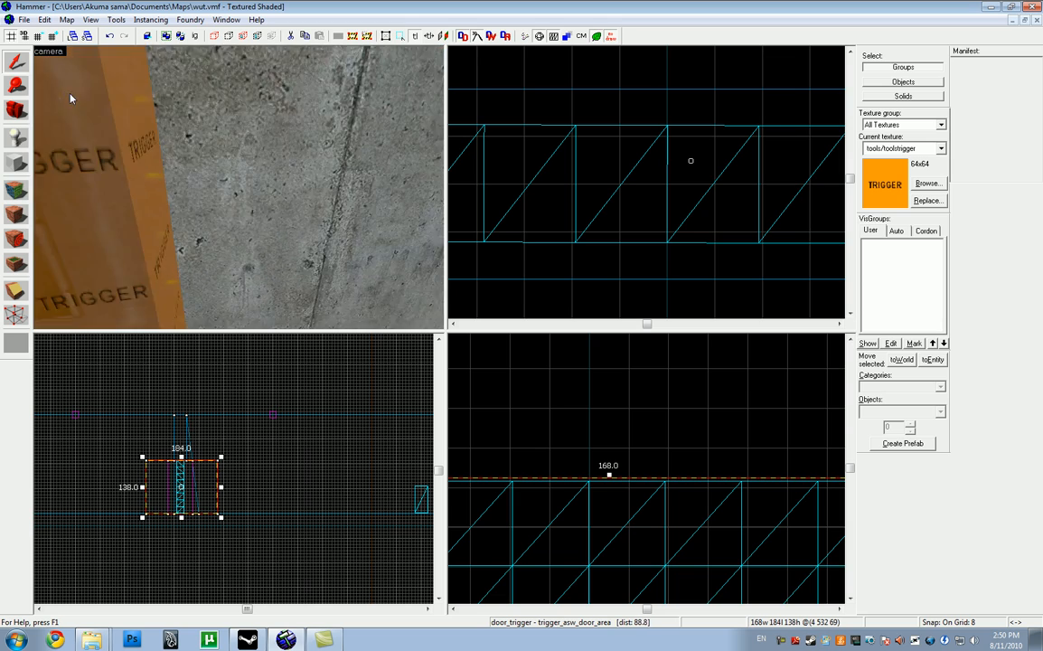
key(s)
key(s)
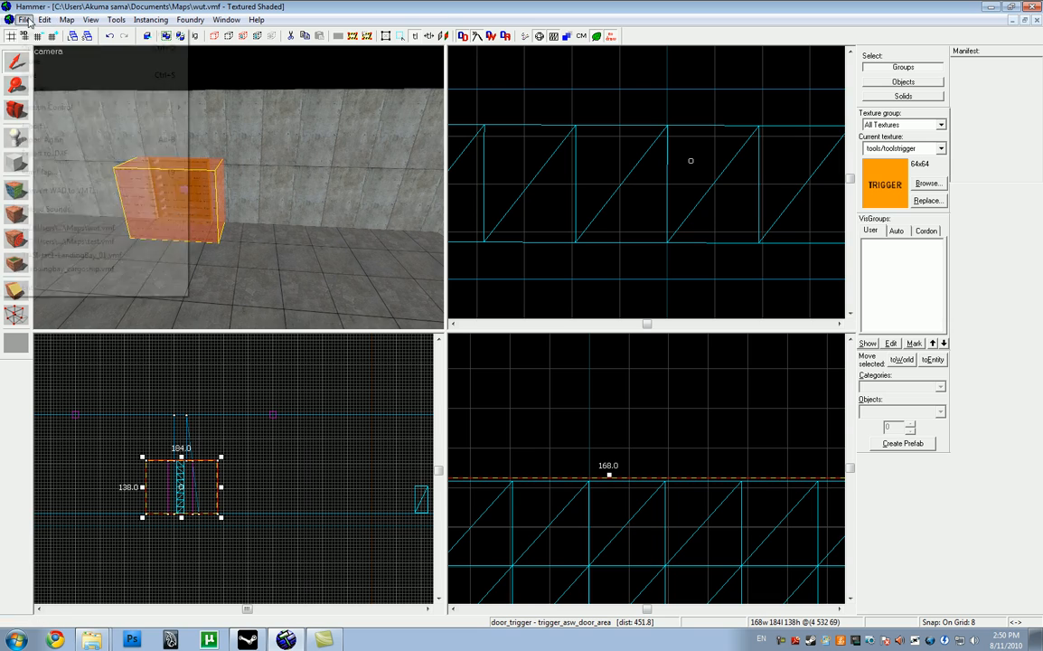
Save the map file wut.vmf
click(9, 20)
mouse_move(23, 21)
click(28, 76)
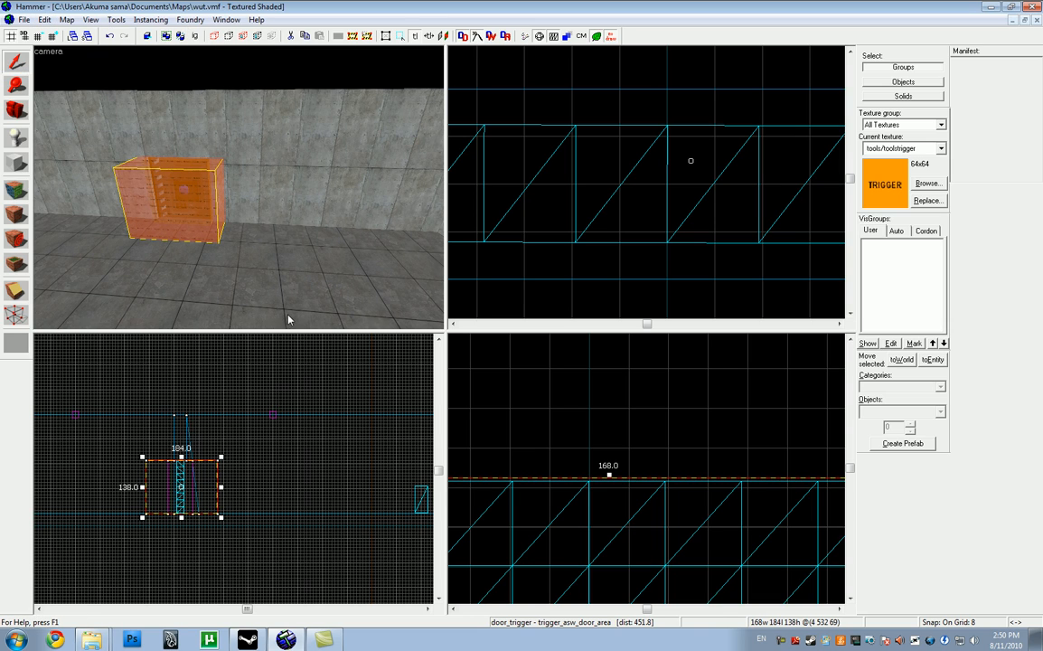
right_click(795, 640)
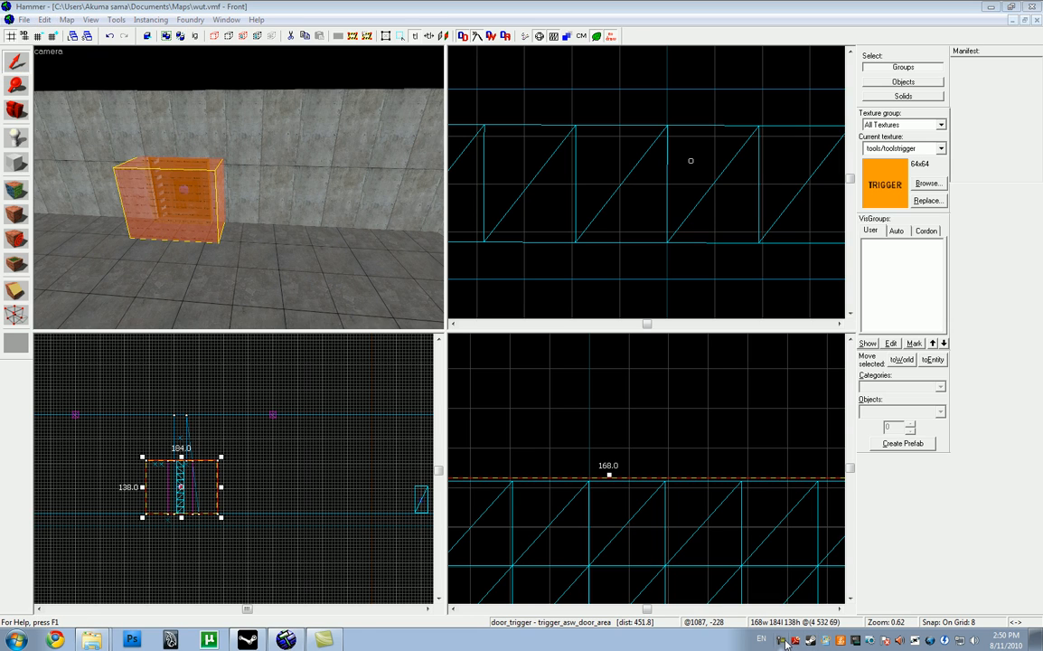
click(813, 565)
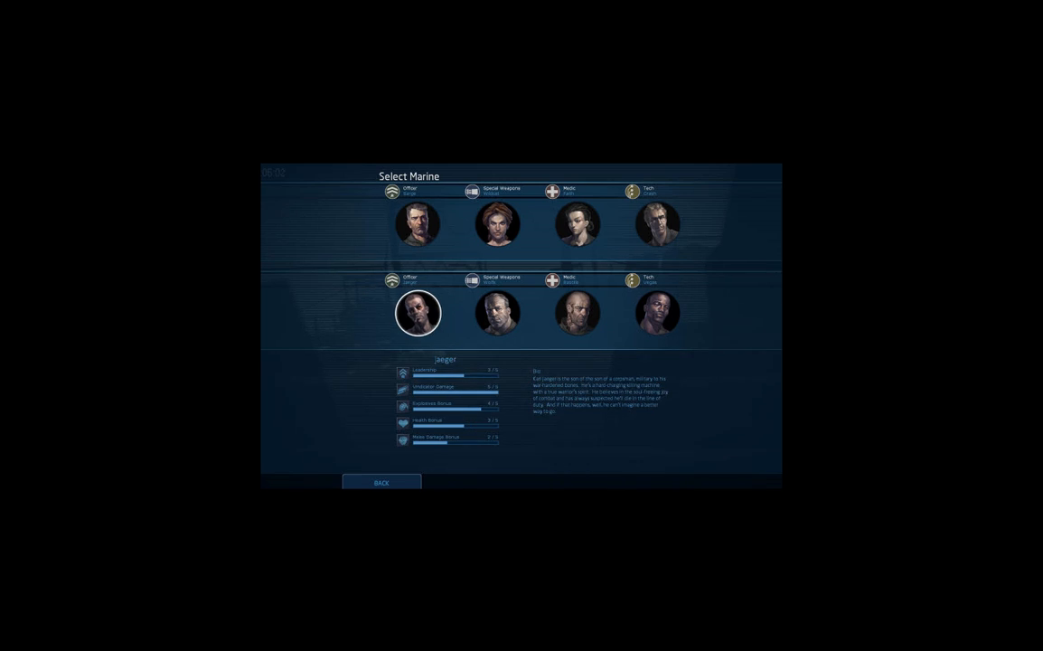
In the Alien Swarm playtest, choose the marine Jaeger and walk him through the doorway to set off the spawners
click(416, 309)
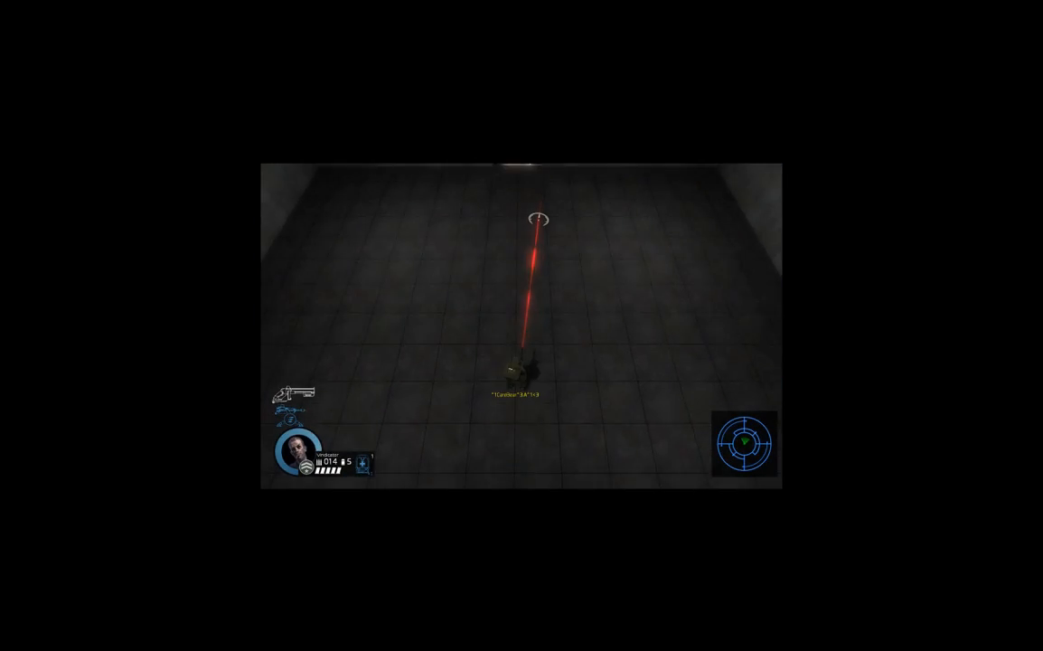
key(w)
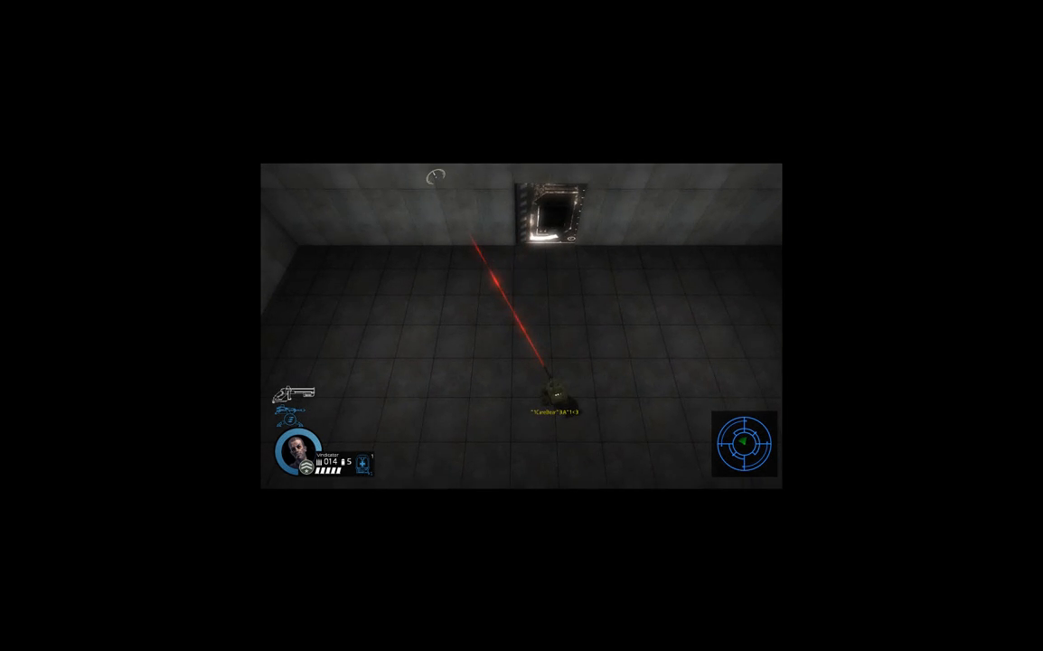
key(w)
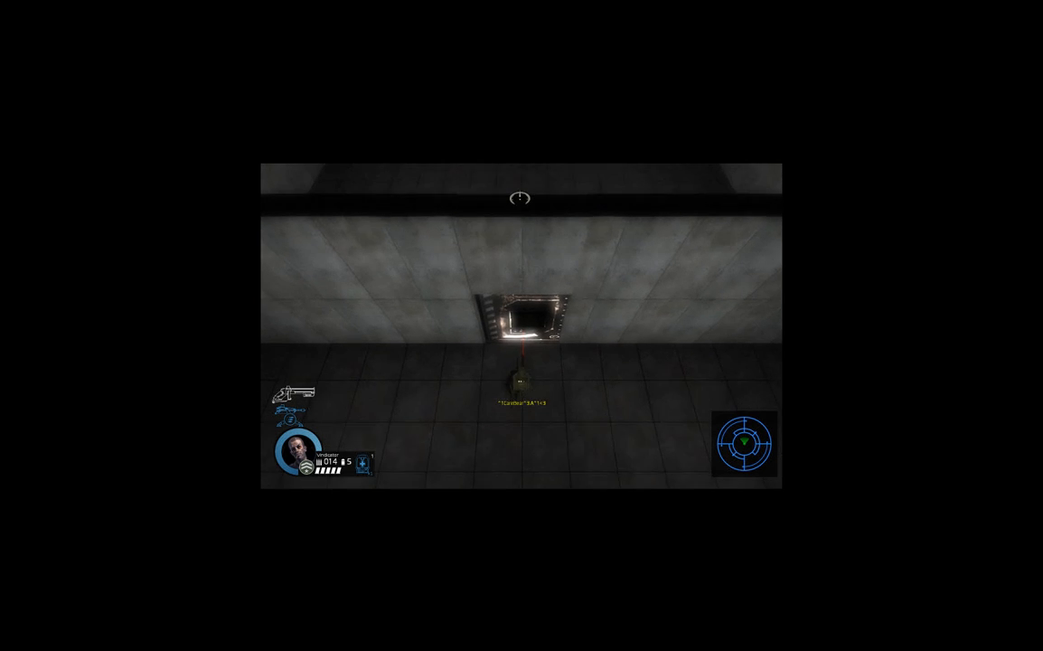
key(w)
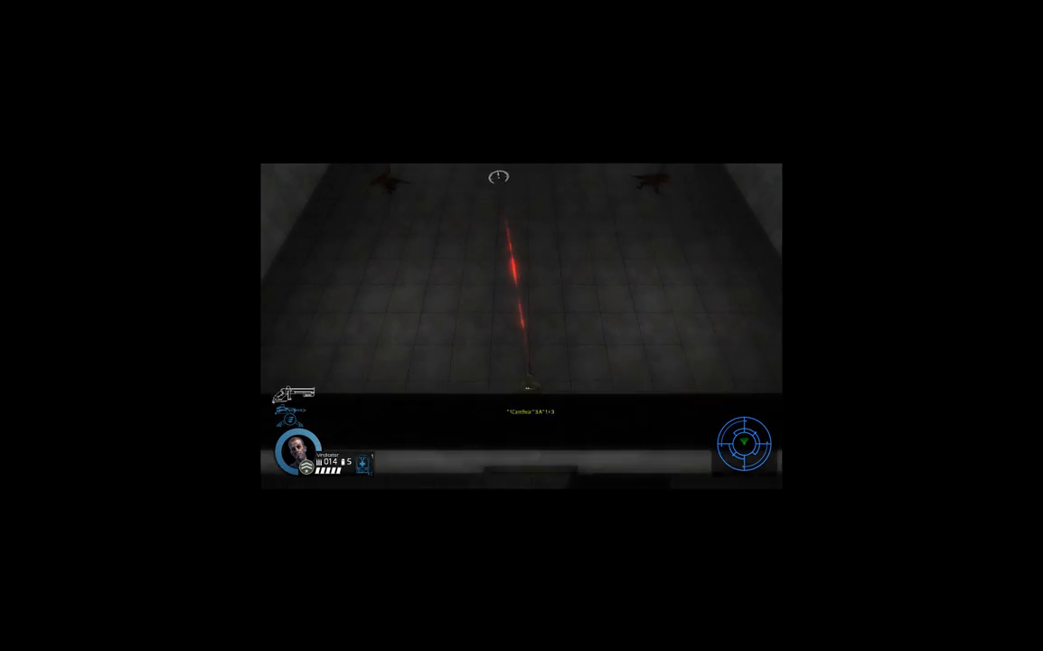
Test the spawners by moving the marine around the room beyond the doorway and shooting the spawned aliens
key(w)
click(637, 210)
key(a)
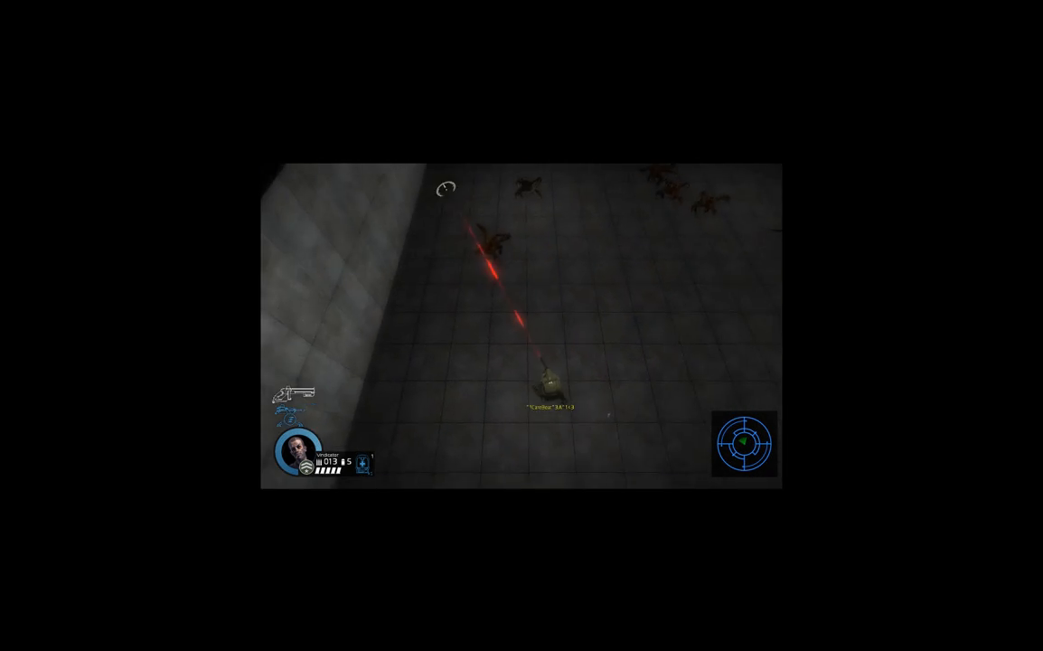
click(466, 192)
click(534, 206)
key(a)
click(607, 195)
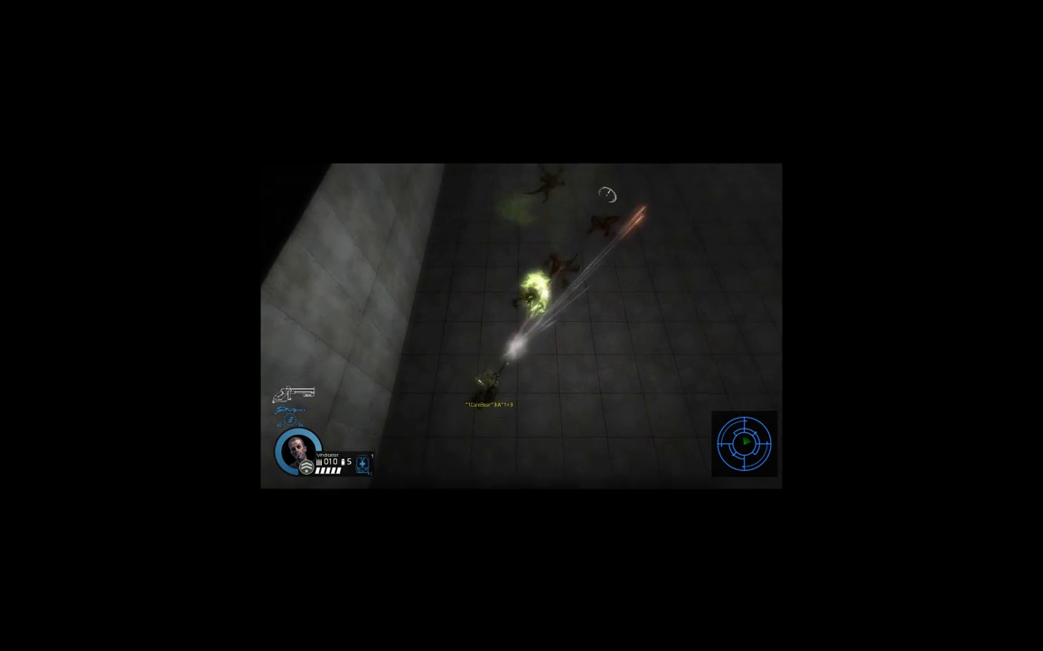
key(s)
click(598, 210)
click(567, 196)
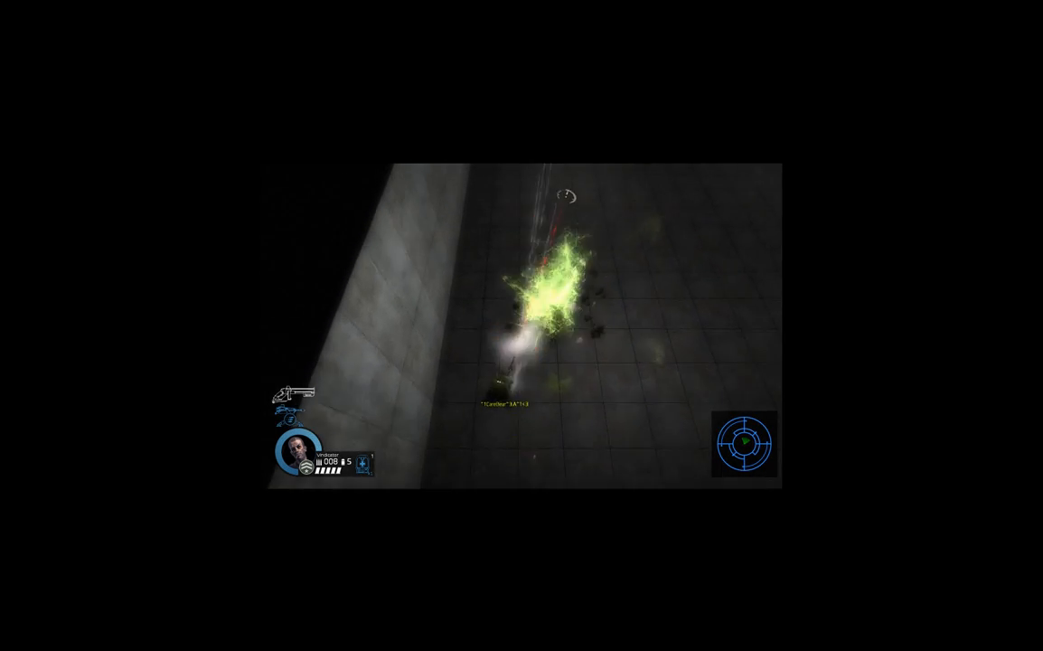
key(w)
key(d)
click(603, 183)
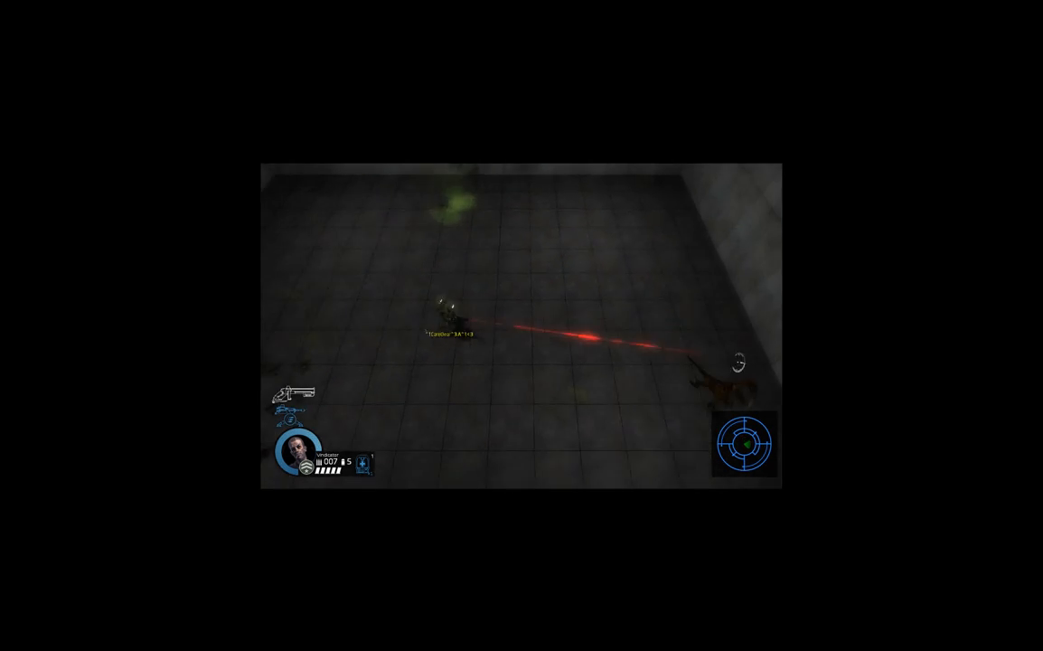
key(d)
click(734, 372)
click(626, 439)
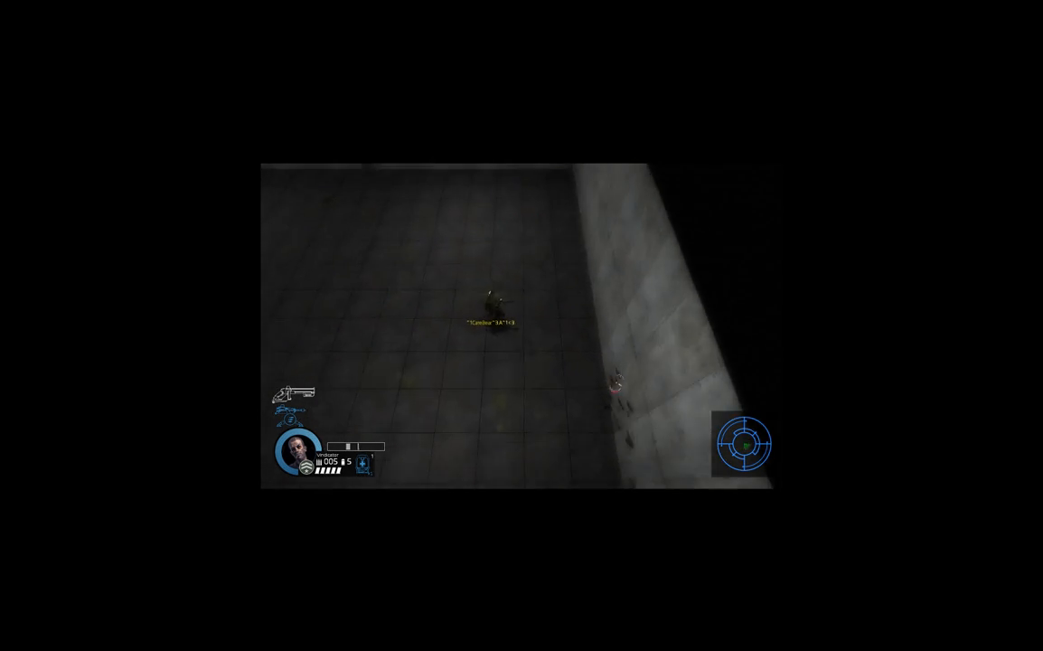
Walk the marine back through the doorway to test the door from the alien room's side
key(a)
click(440, 335)
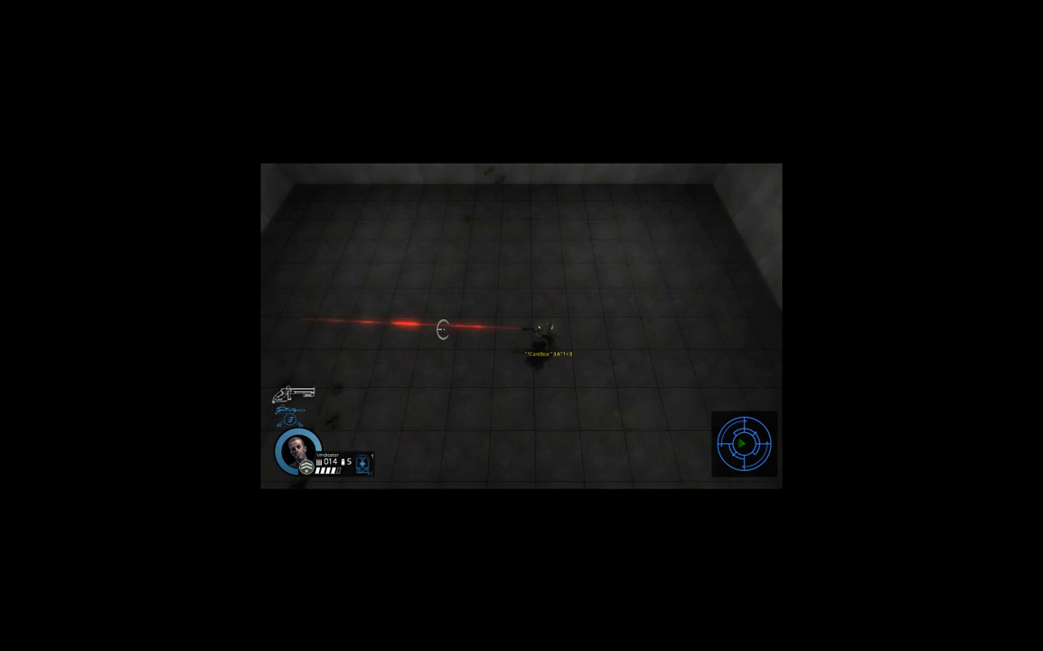
key(w)
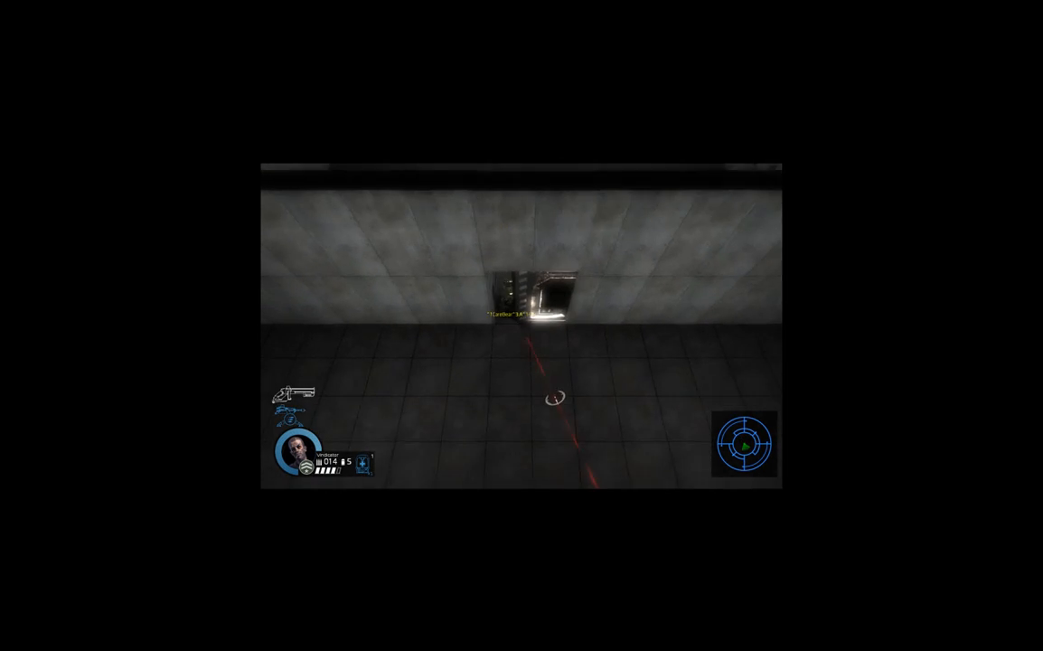
key(s)
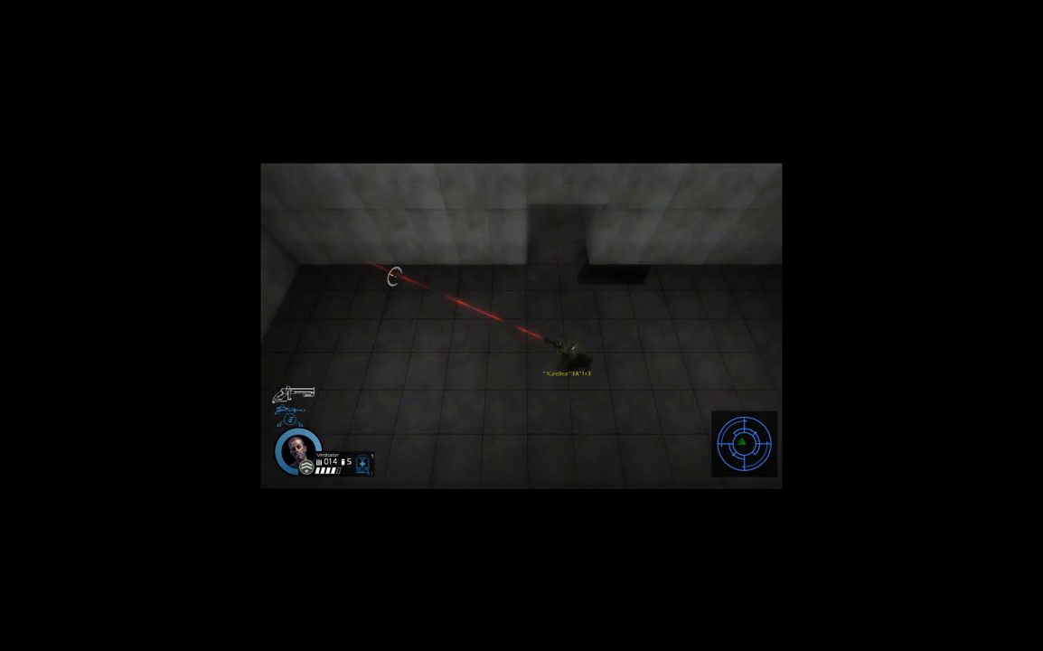